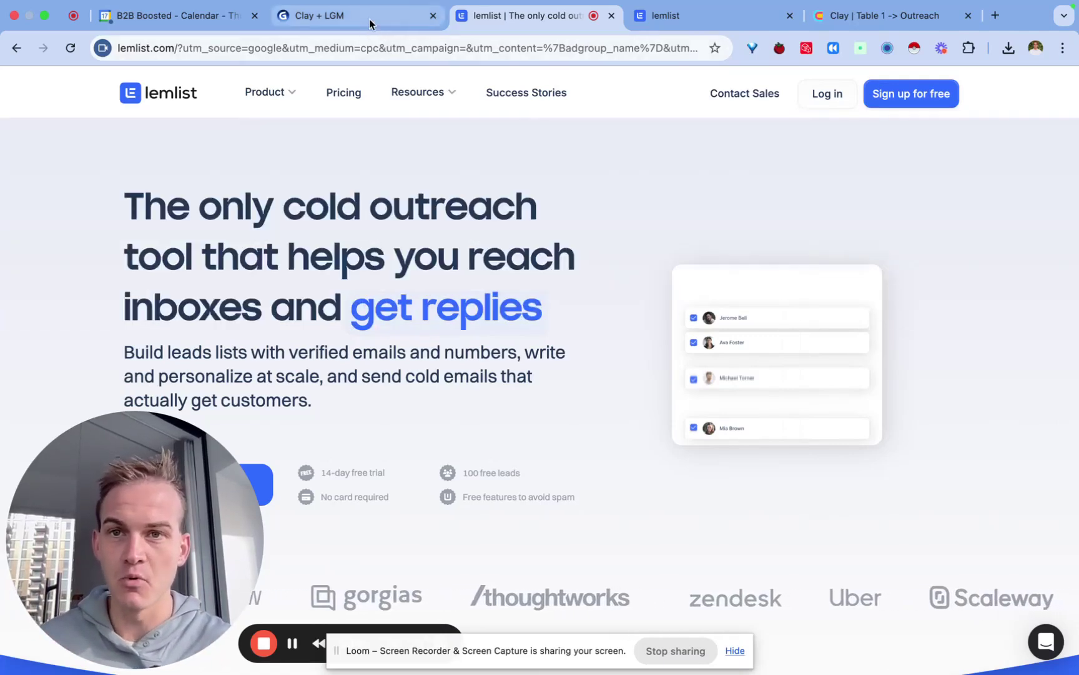
# Step: Bring up the How it works slide of the Clay + LGM Gamma presentation
pyautogui.click(370, 19)
pyautogui.press('Right')
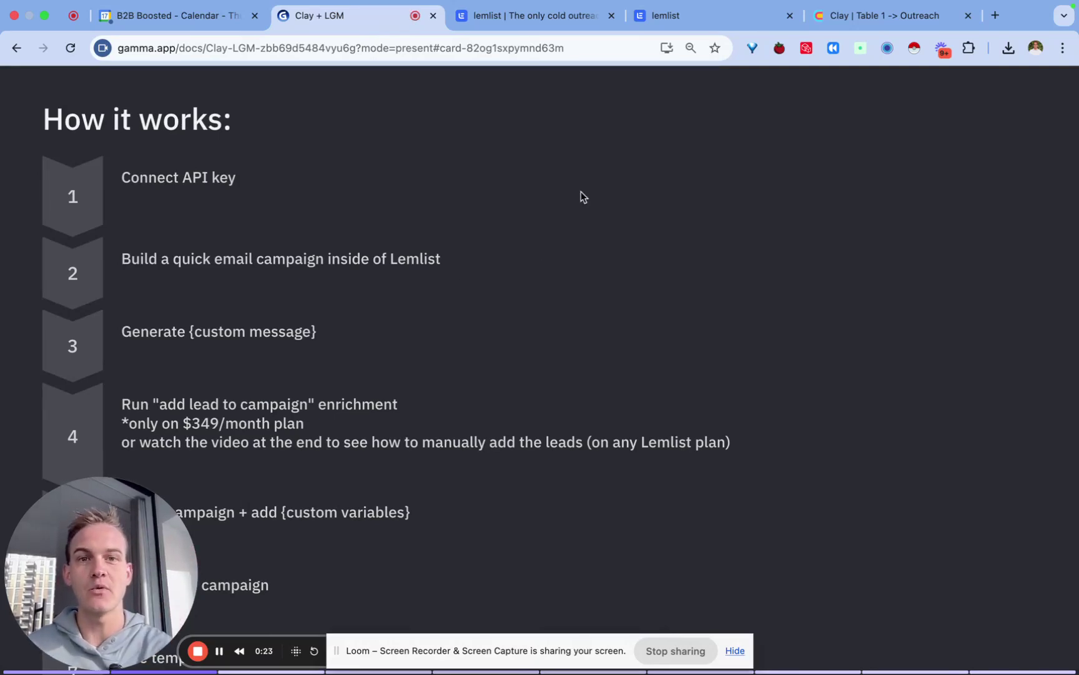
# Step: Add Lemlist's Add Lead to Campaign enrichment to the Clay outreach table
pyautogui.click(903, 18)
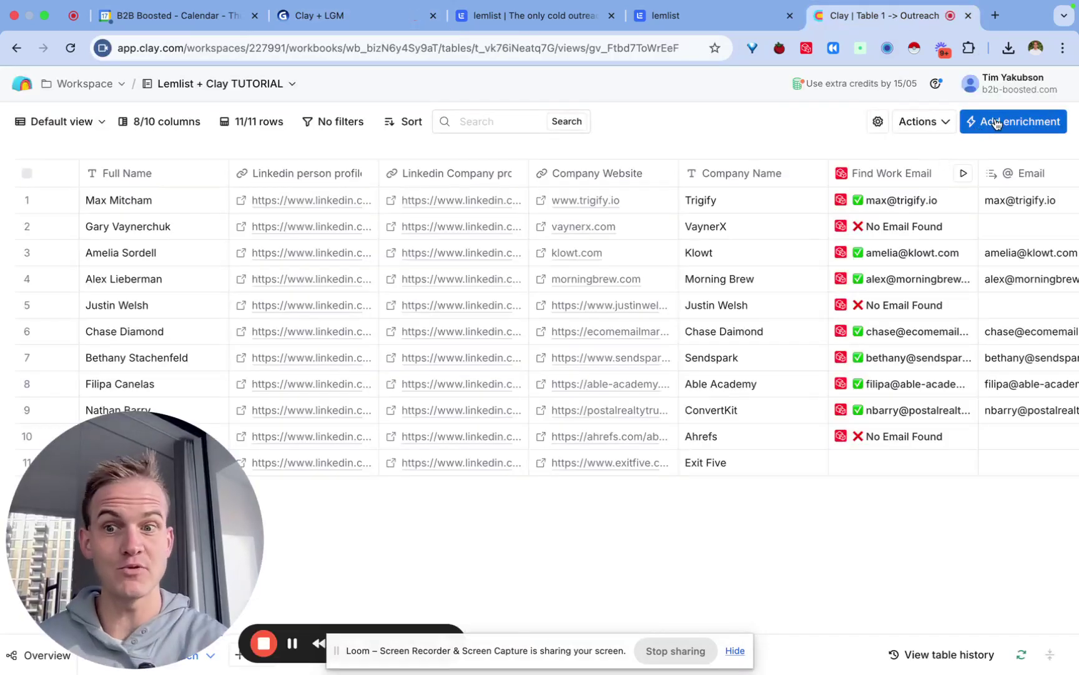
pyautogui.click(997, 124)
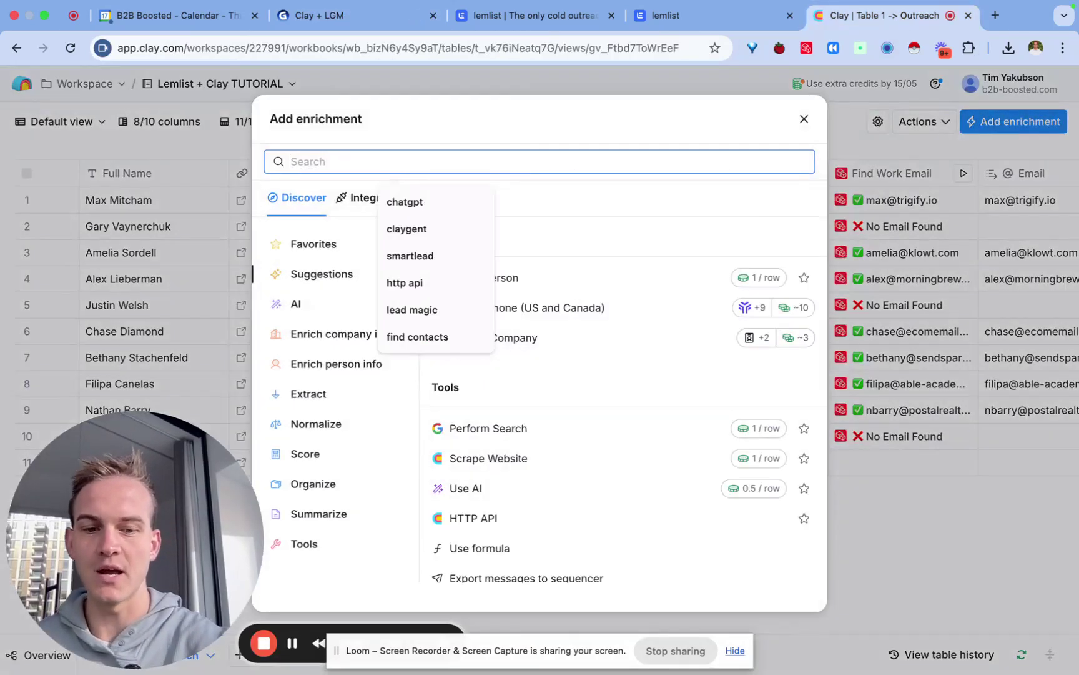
pyautogui.write('lemlist')
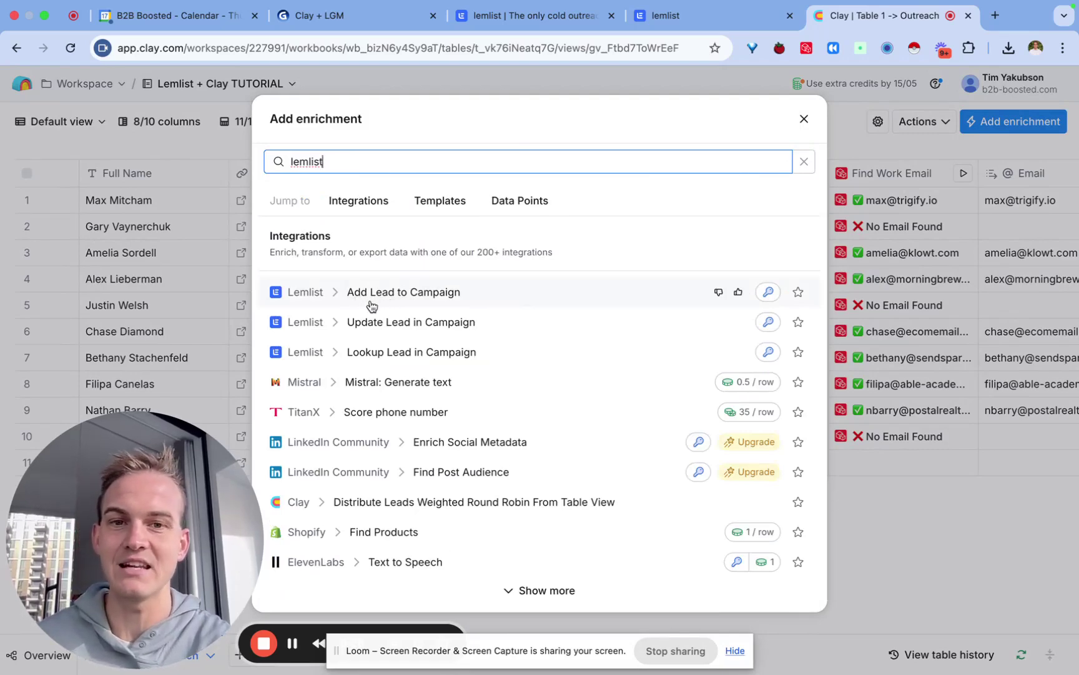
pyautogui.click(370, 305)
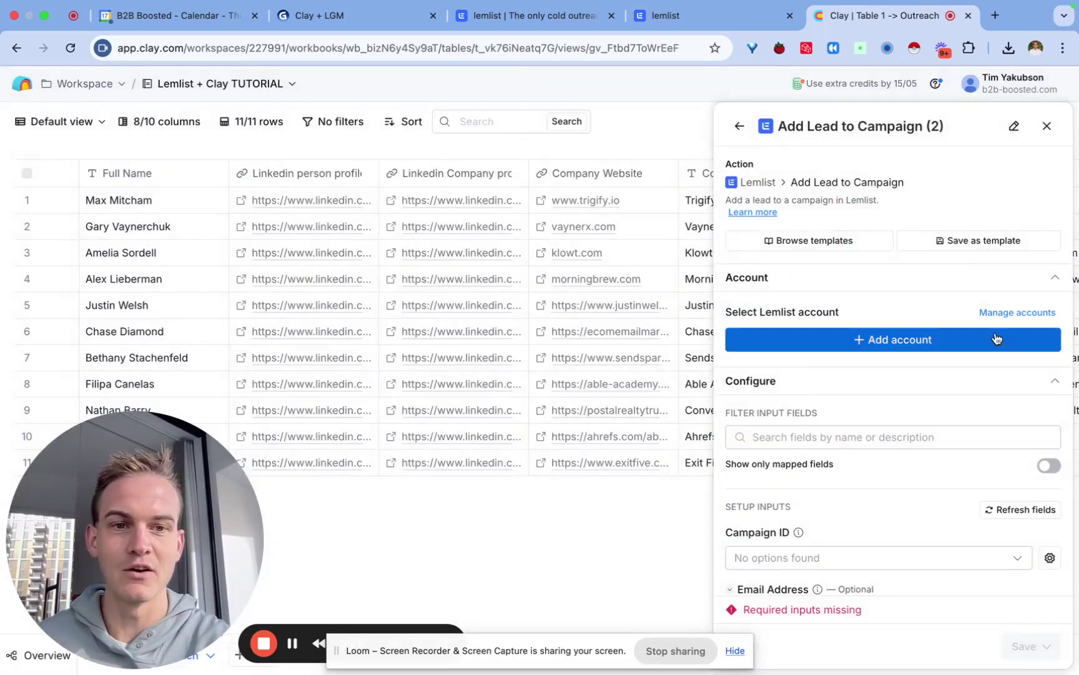
# Step: Start a new Lemlist account connection named api-key-test
pyautogui.click(930, 340)
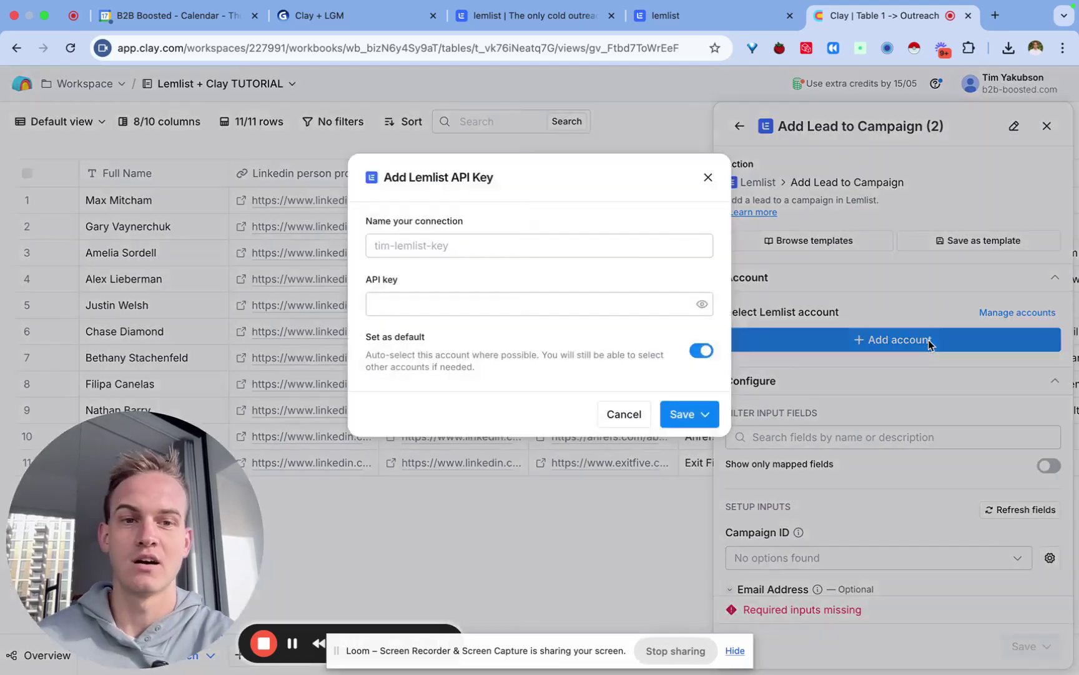
pyautogui.click(493, 250)
pyautogui.write('t')
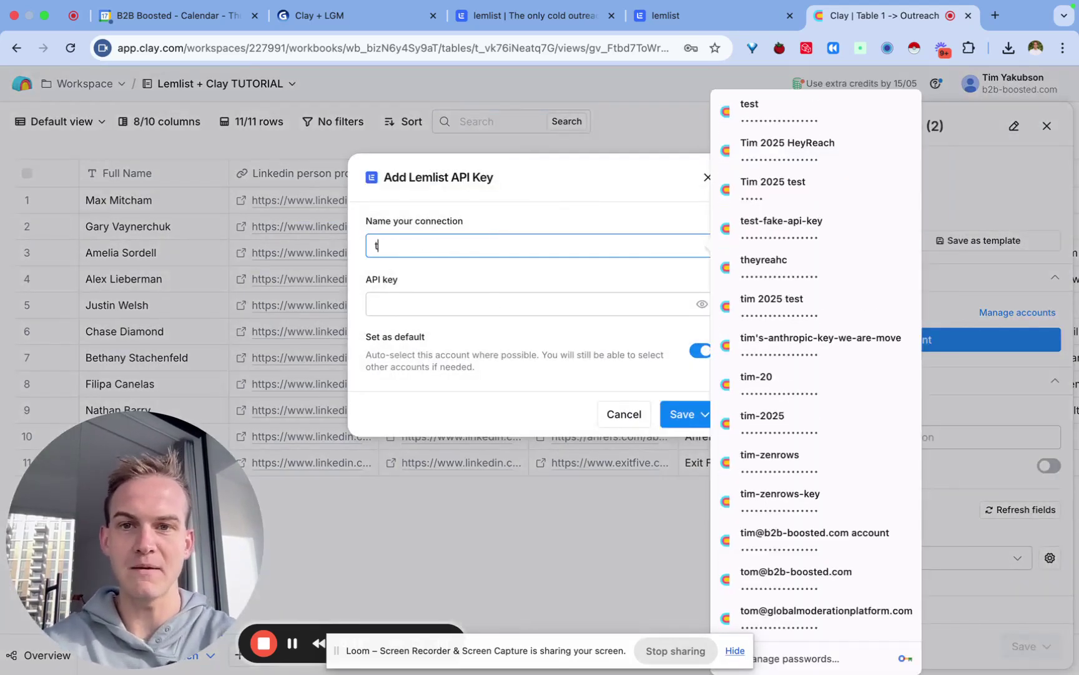
pyautogui.write('ima')
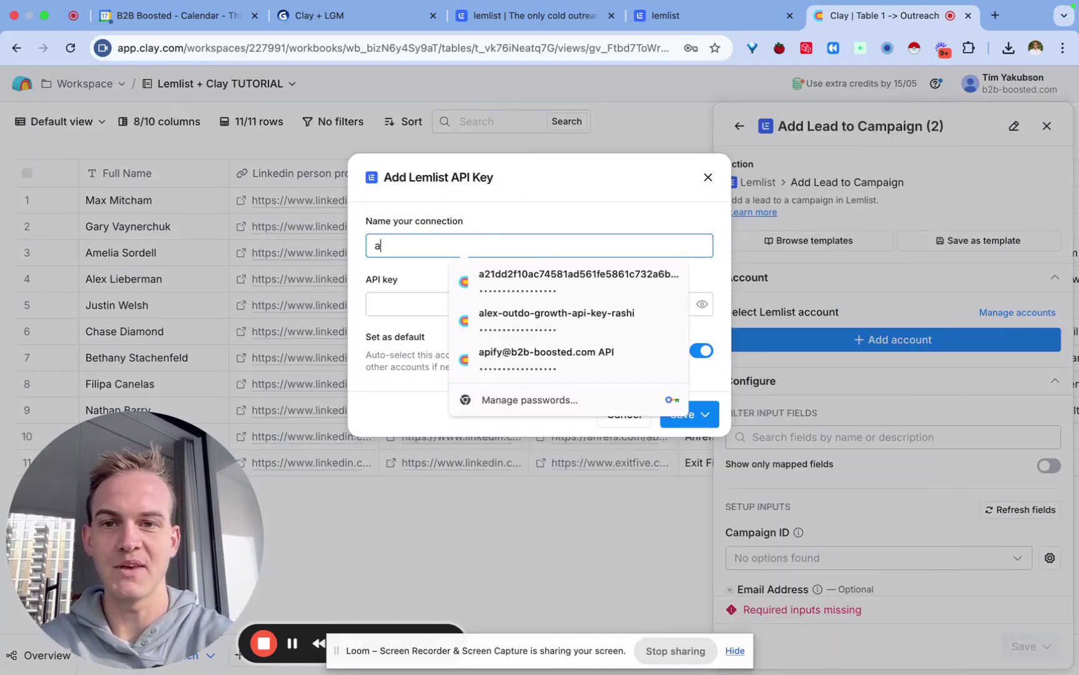
pyautogui.write('pi-key-test')
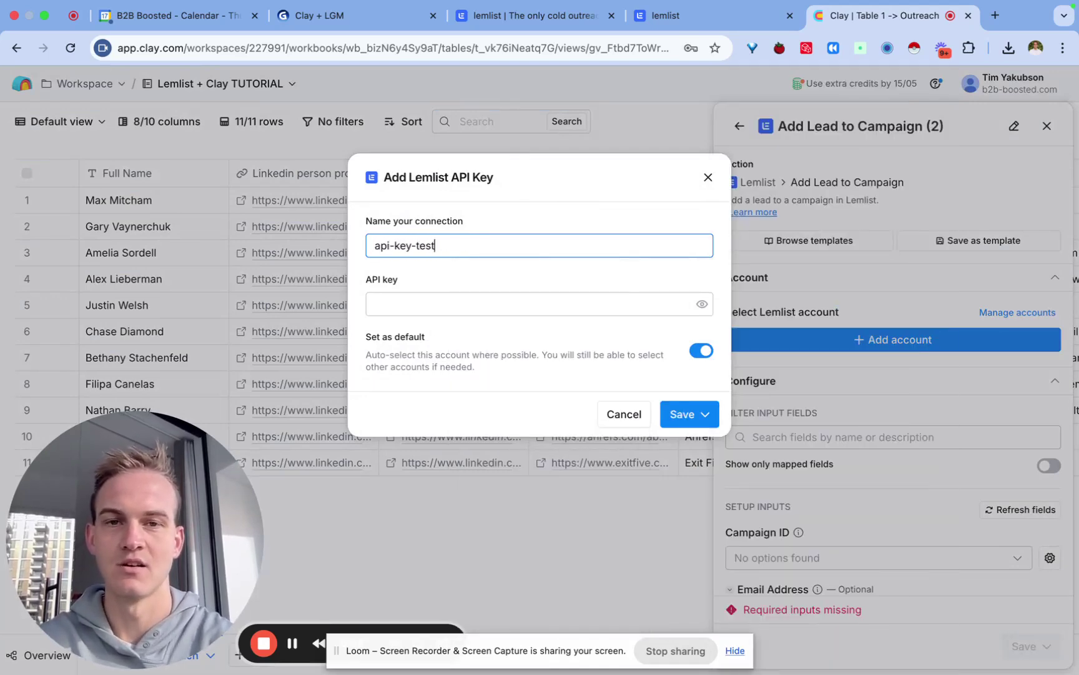
# Step: Close the lemlist marketing tab and go to Integrations in the account settings
pyautogui.click(531, 16)
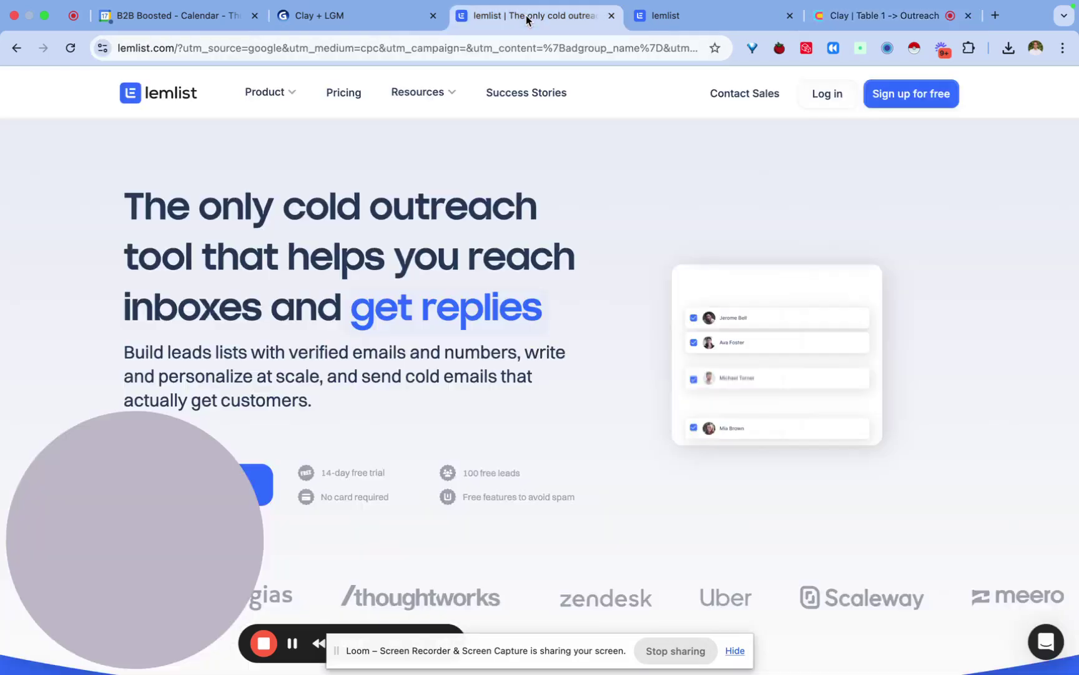
pyautogui.click(612, 16)
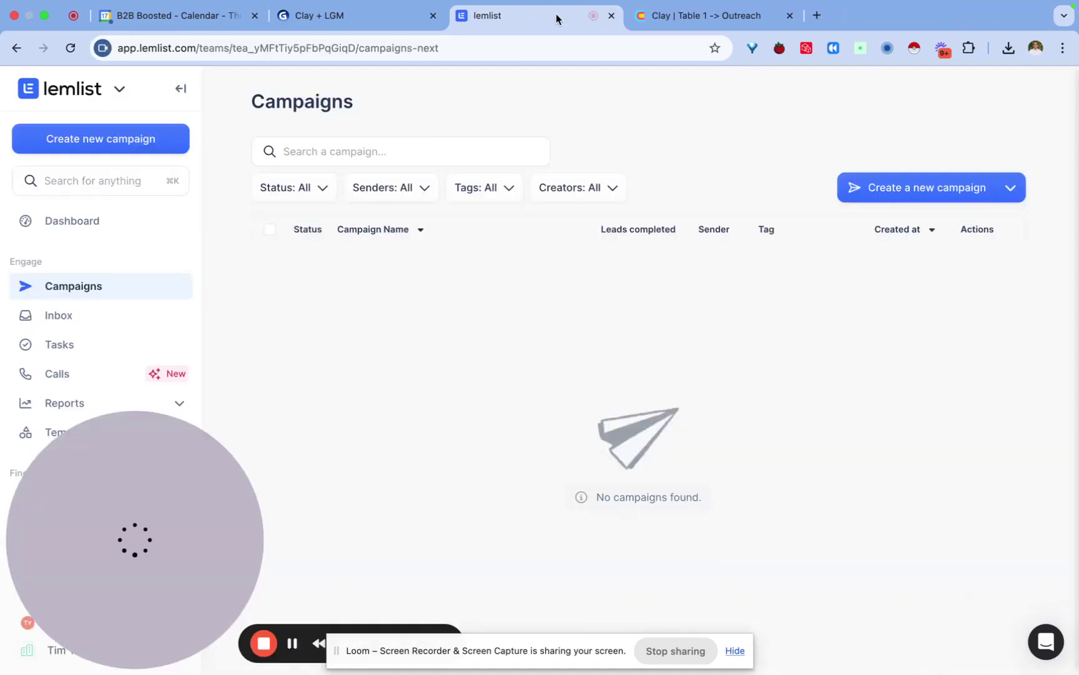
pyautogui.moveTo(214, 493); pyautogui.dragTo(465, 253)
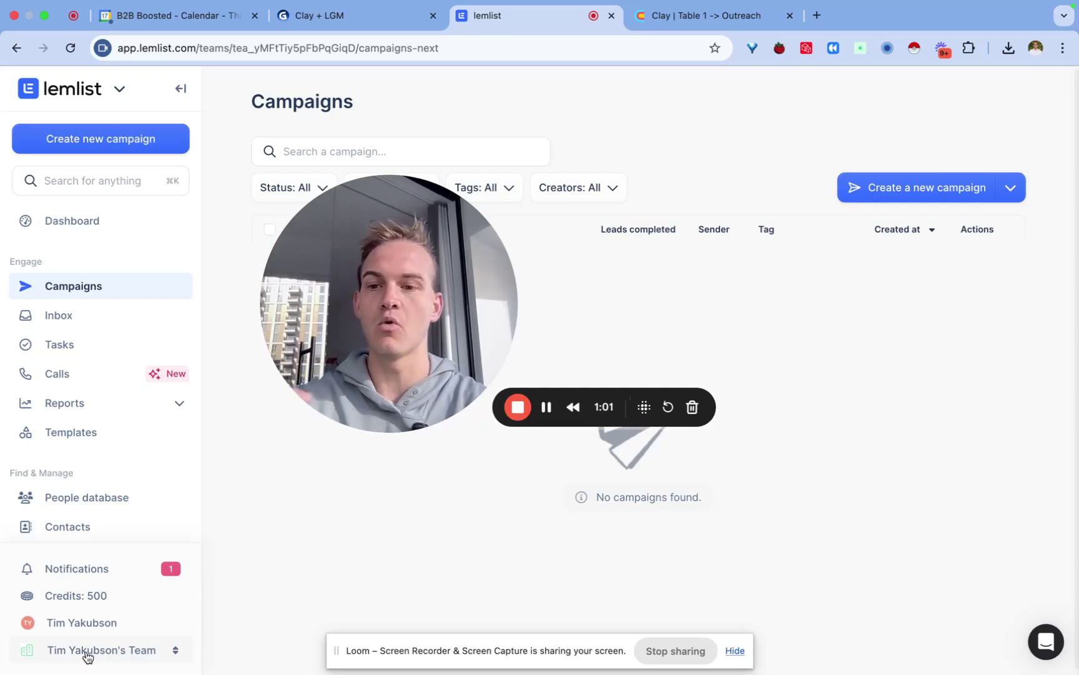
pyautogui.click(61, 625)
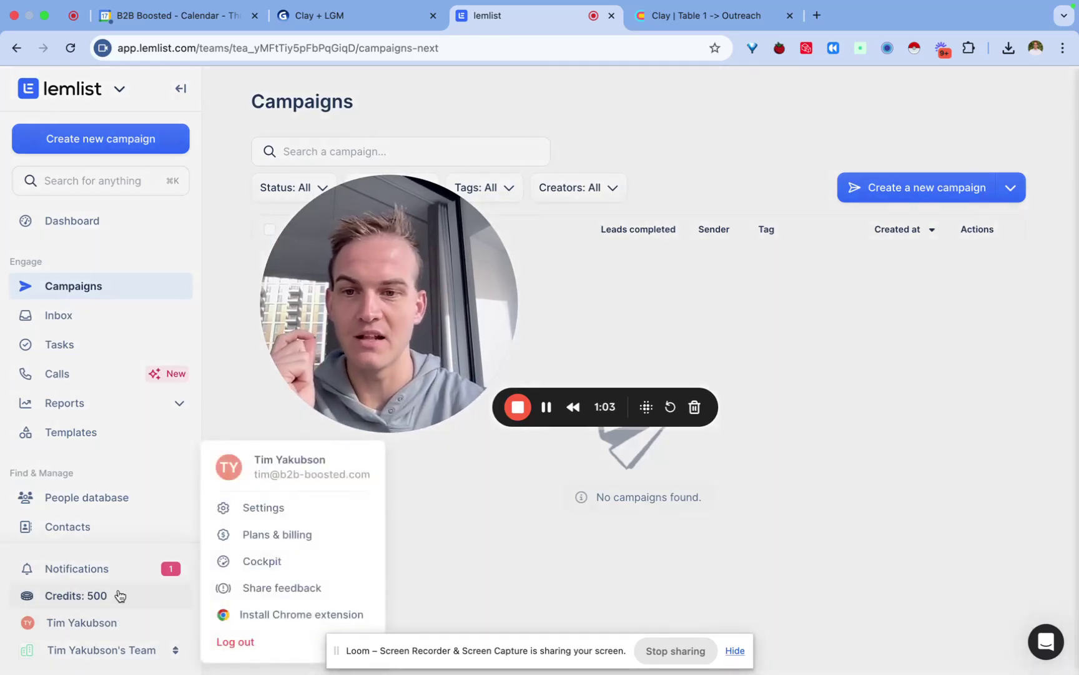
pyautogui.click(269, 520)
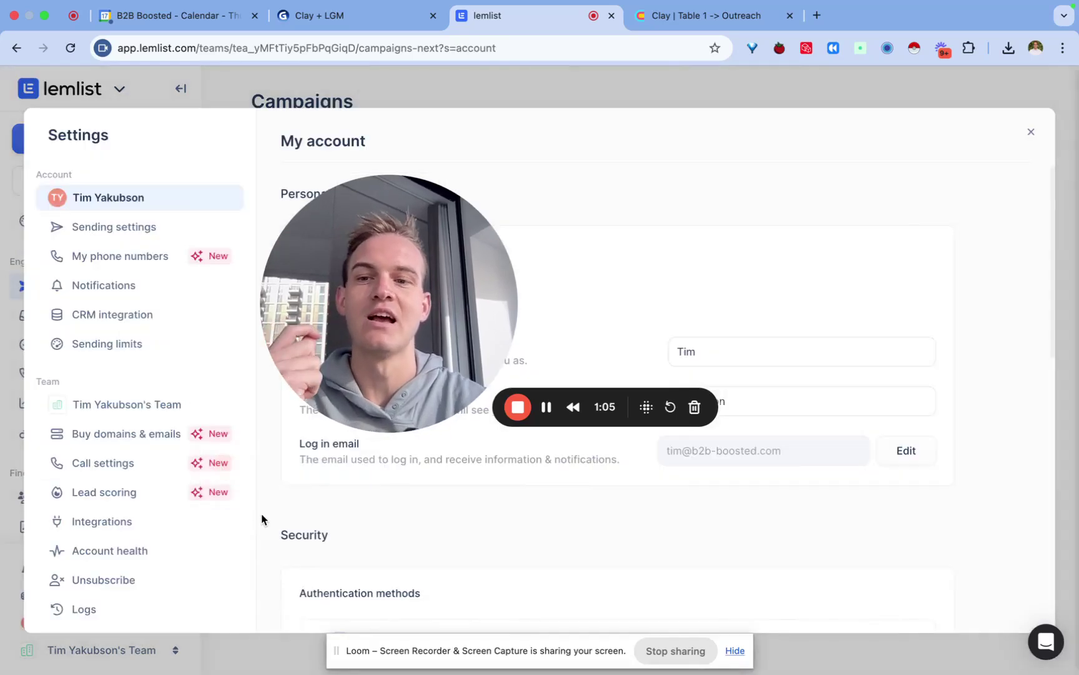
pyautogui.click(136, 520)
pyautogui.moveTo(424, 301); pyautogui.dragTo(180, 456)
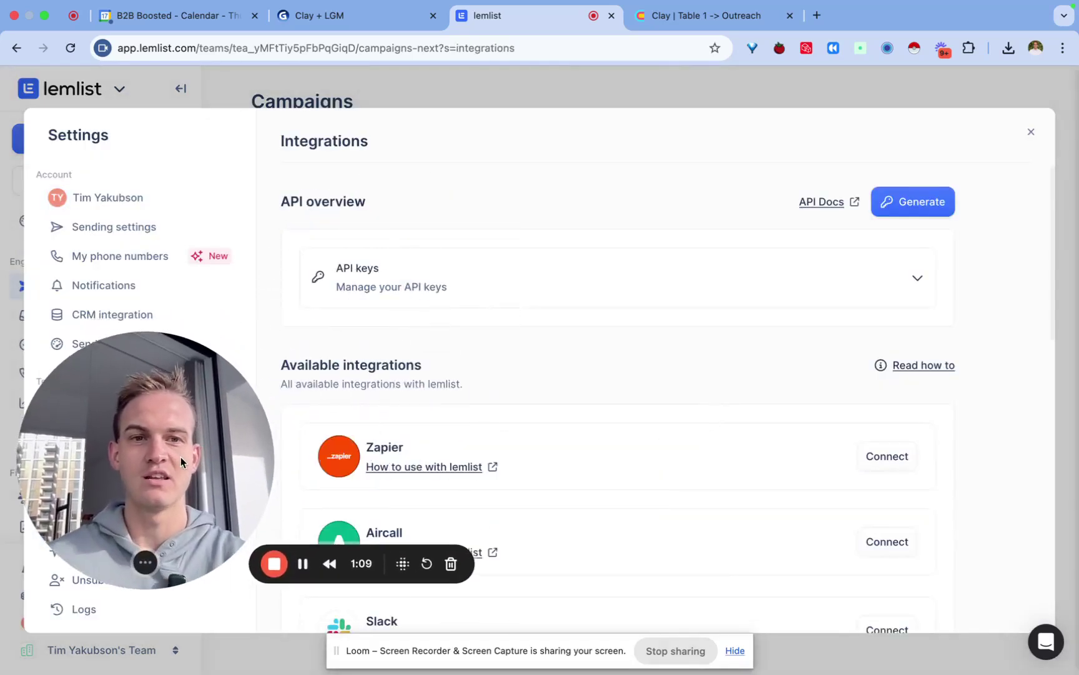
# Step: Generate a lemlist API key named Test 2 and copy it
pyautogui.click(898, 203)
pyautogui.click(500, 378)
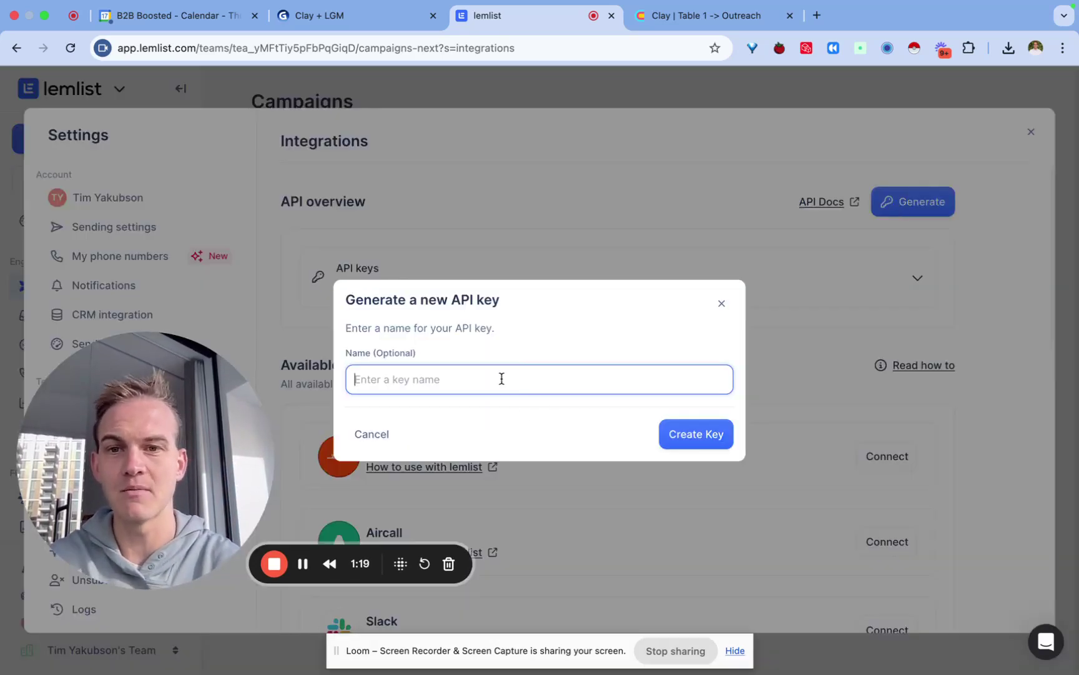
pyautogui.write('Test 2')
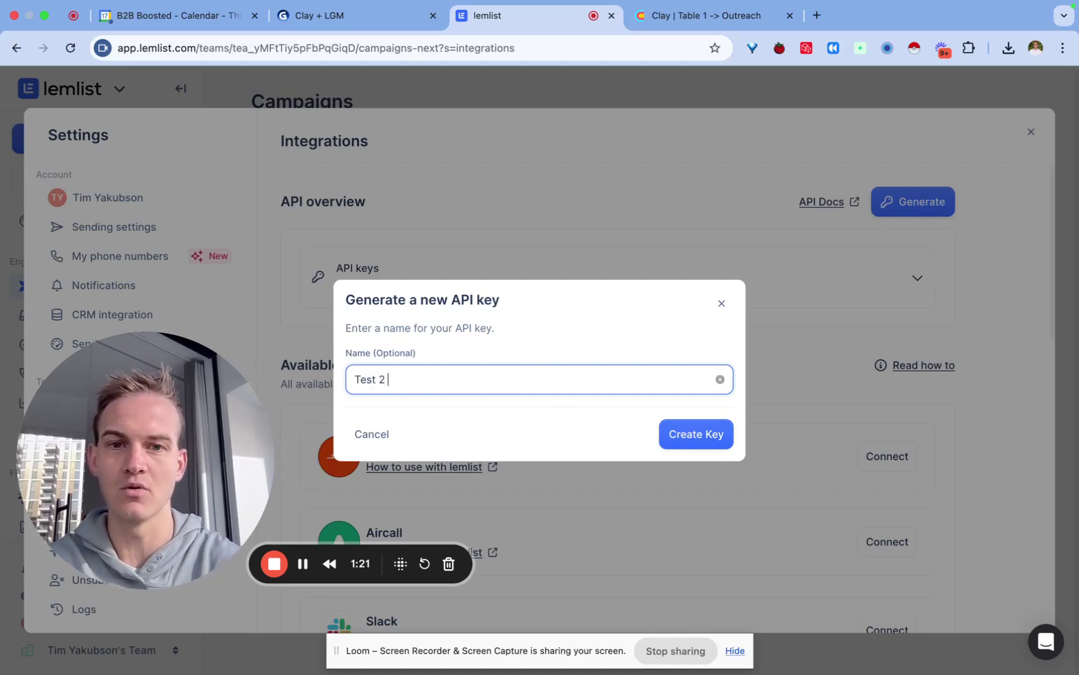
pyautogui.click(698, 437)
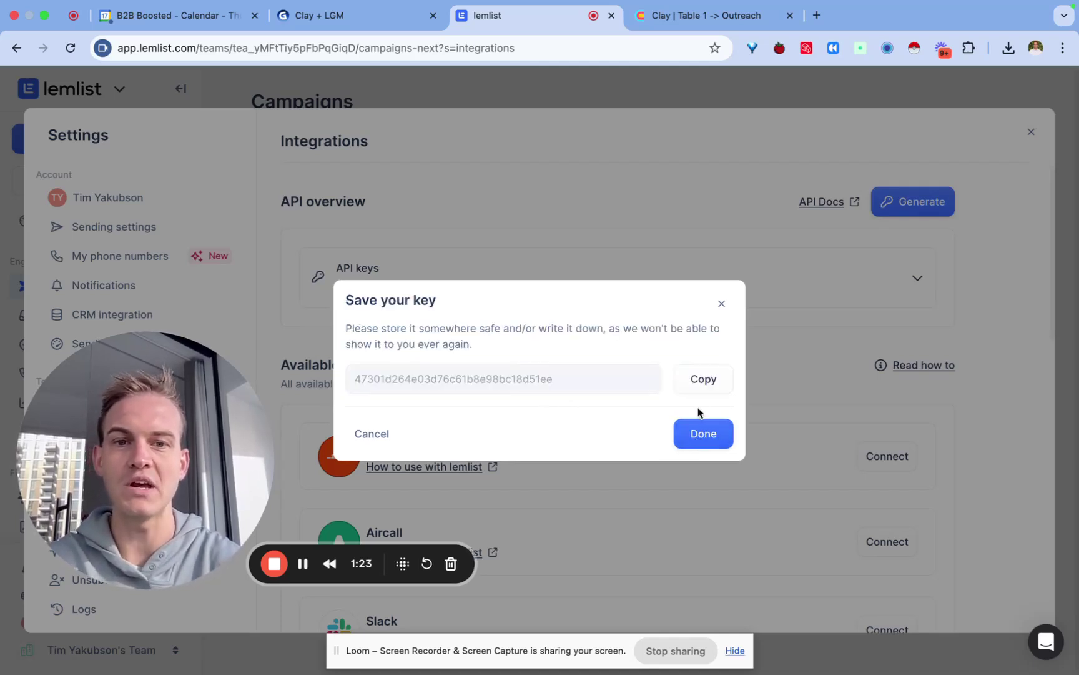
pyautogui.click(703, 379)
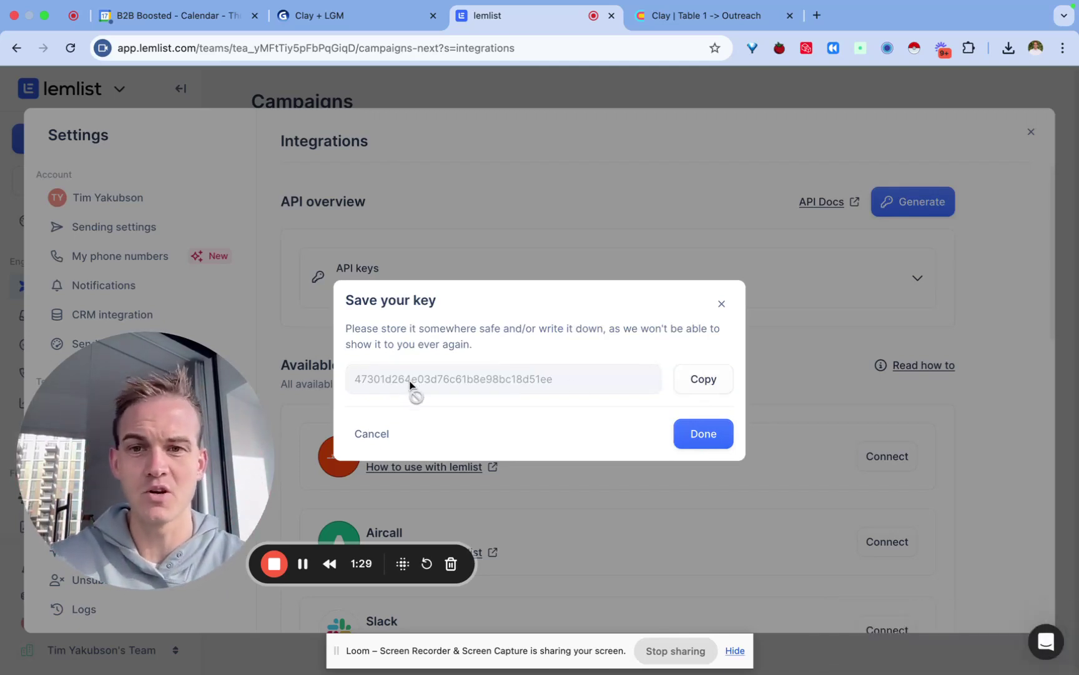
# Step: Paste the key into the api-key-test connection, test and save it, then return to Gamma
pyautogui.click(682, 15)
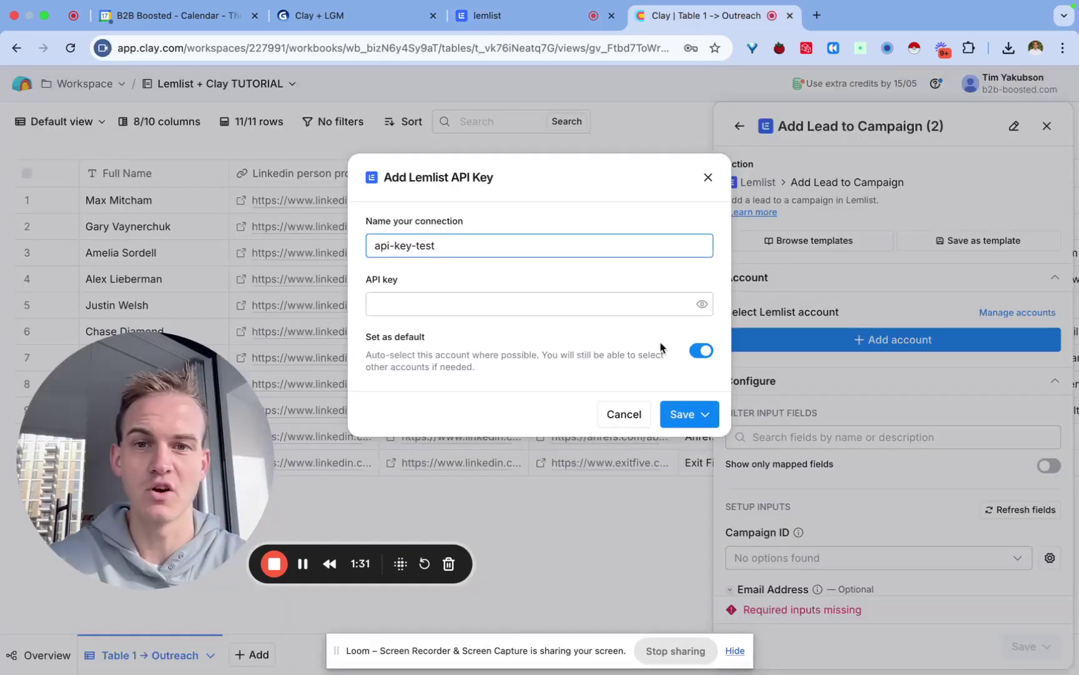
pyautogui.click(577, 303)
pyautogui.press('super+v')
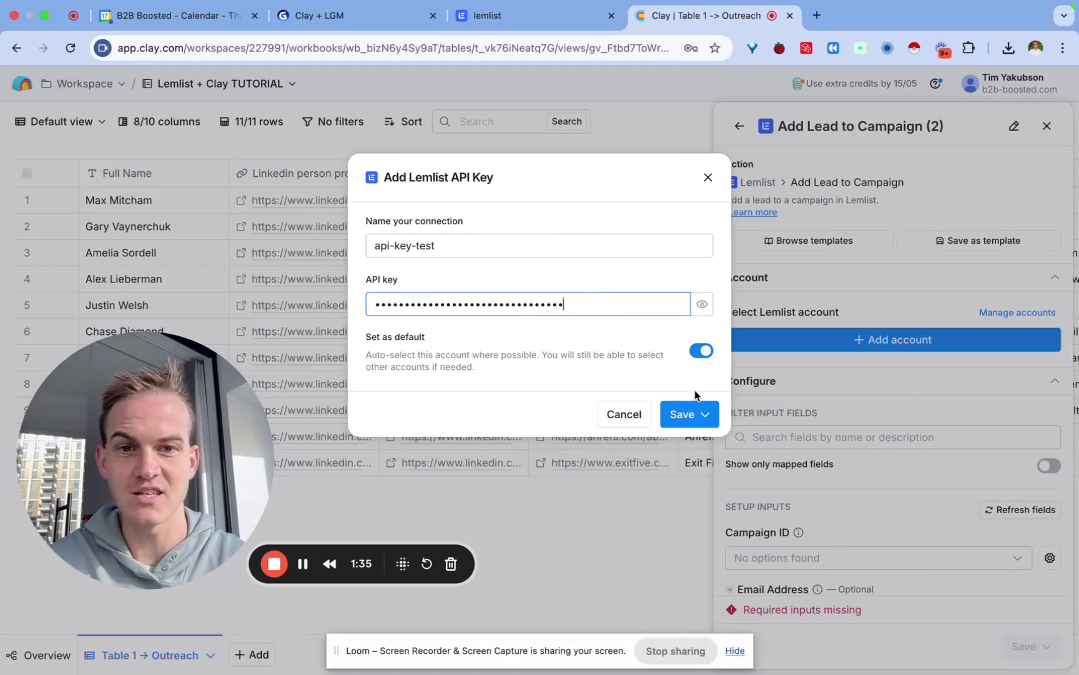
pyautogui.click(693, 414)
pyautogui.click(698, 443)
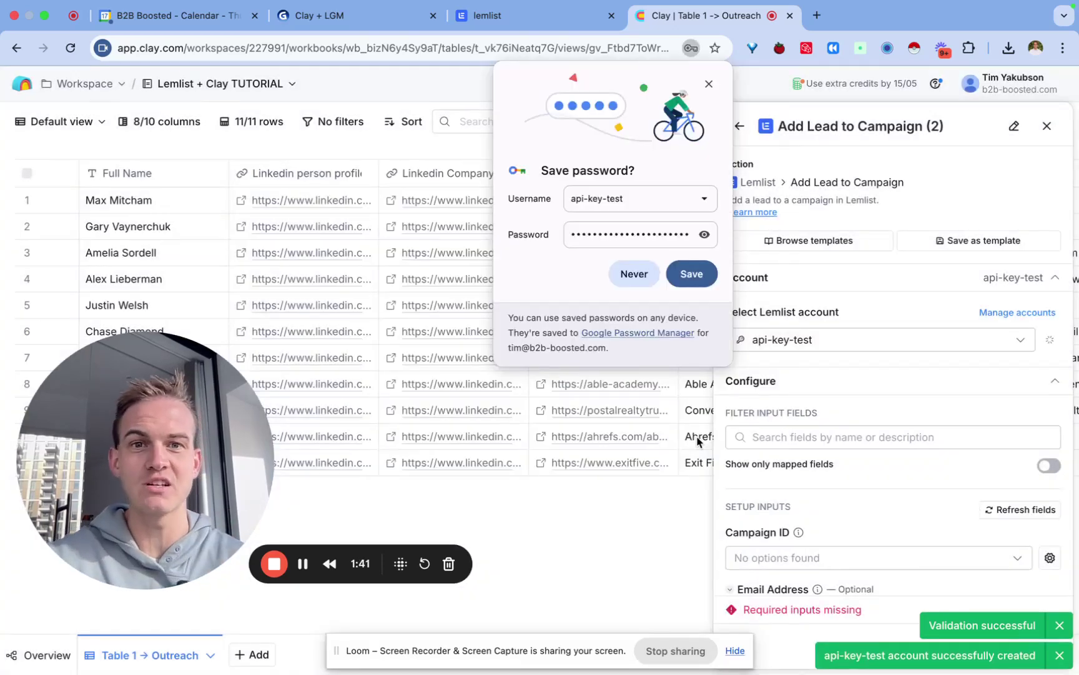
pyautogui.click(700, 279)
pyautogui.click(317, 19)
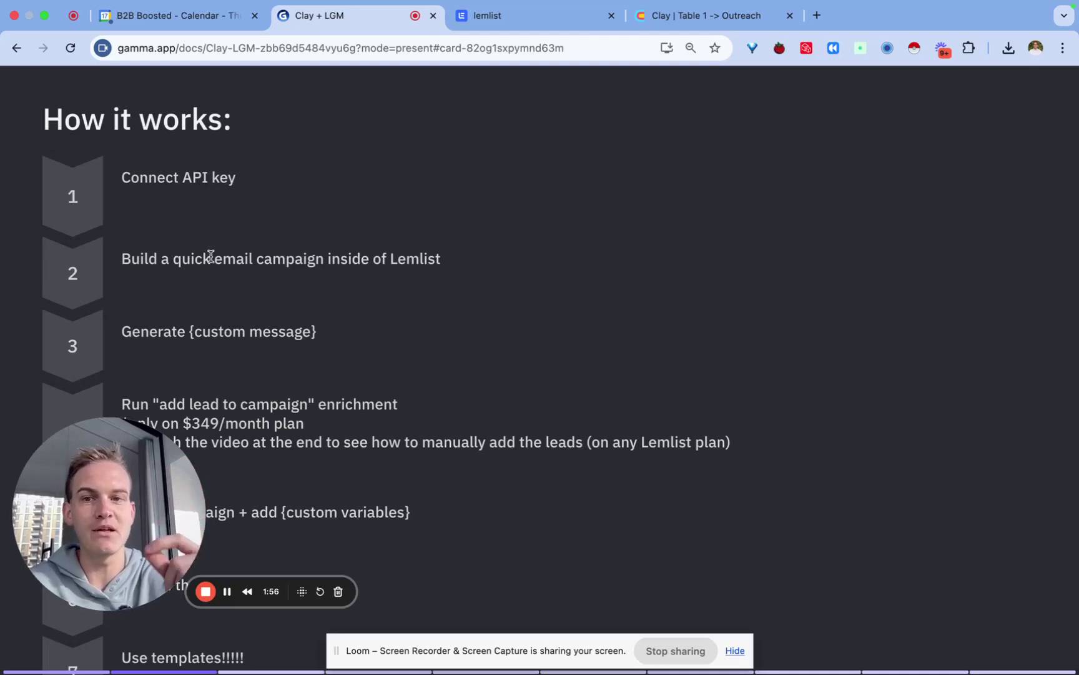
# Step: Dismiss the new-key confirmation and start a new lemlist campaign from the Campaigns list
pyautogui.click(488, 22)
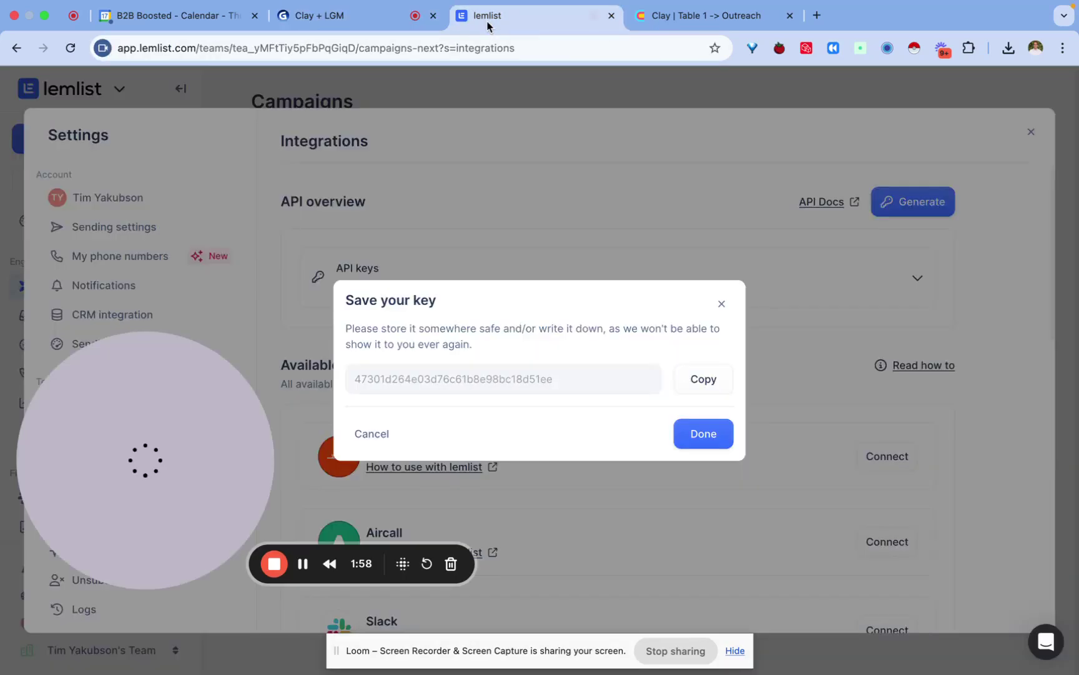
pyautogui.click(706, 441)
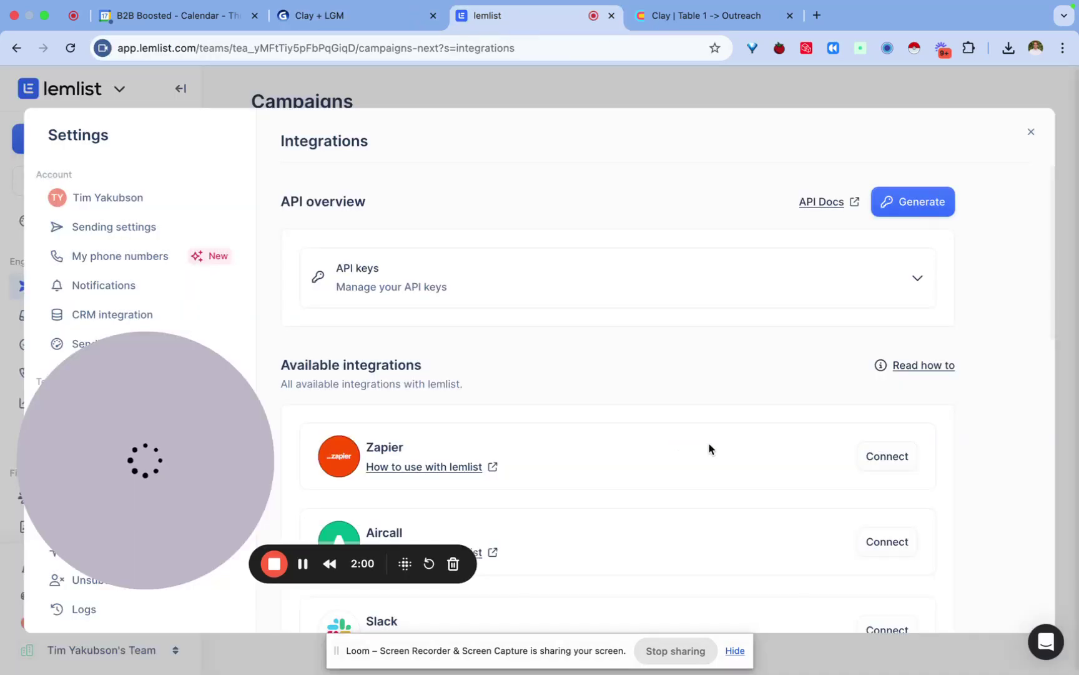
pyautogui.click(1029, 135)
pyautogui.moveTo(148, 390); pyautogui.dragTo(855, 359)
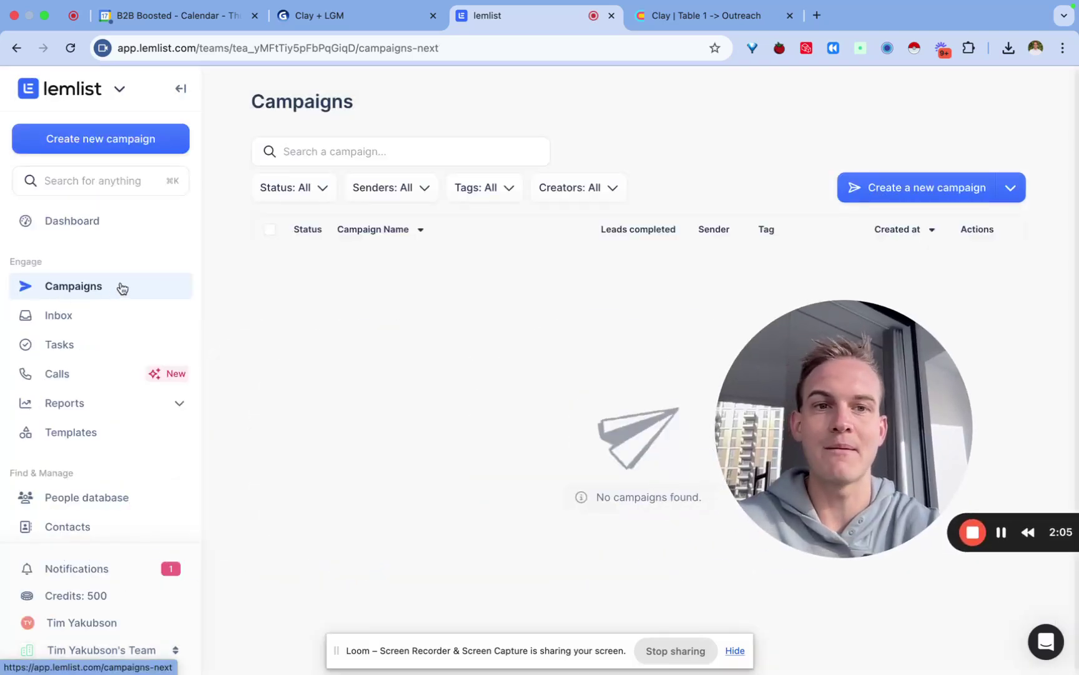
pyautogui.click(916, 190)
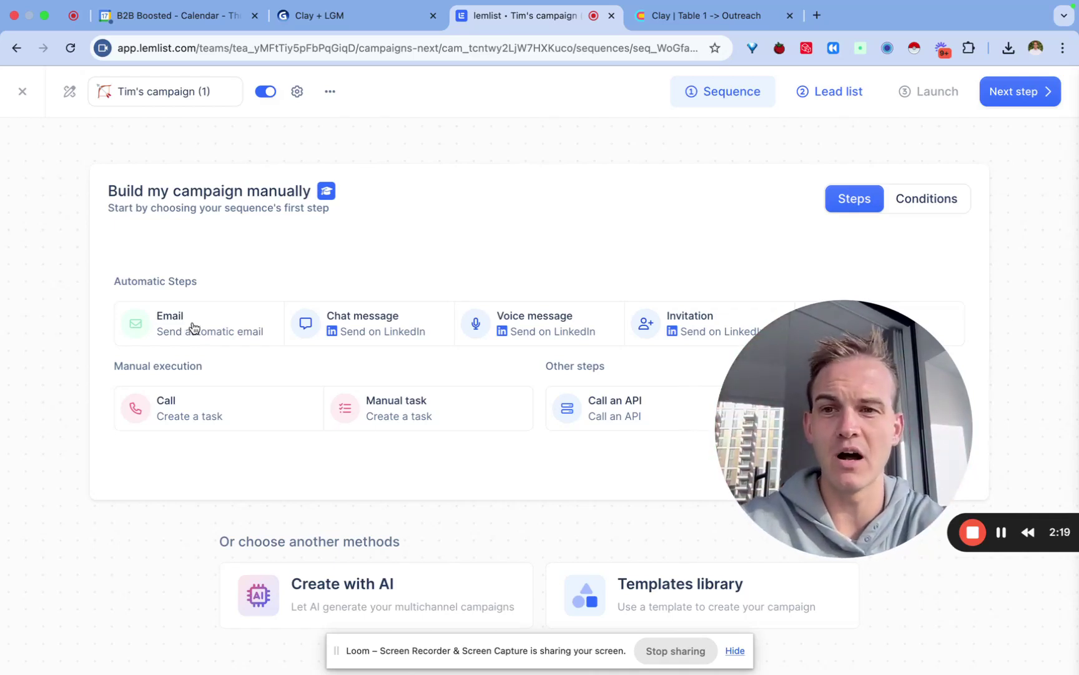
# Step: Add an email step using {placeholder text} as both body and subject
pyautogui.click(191, 323)
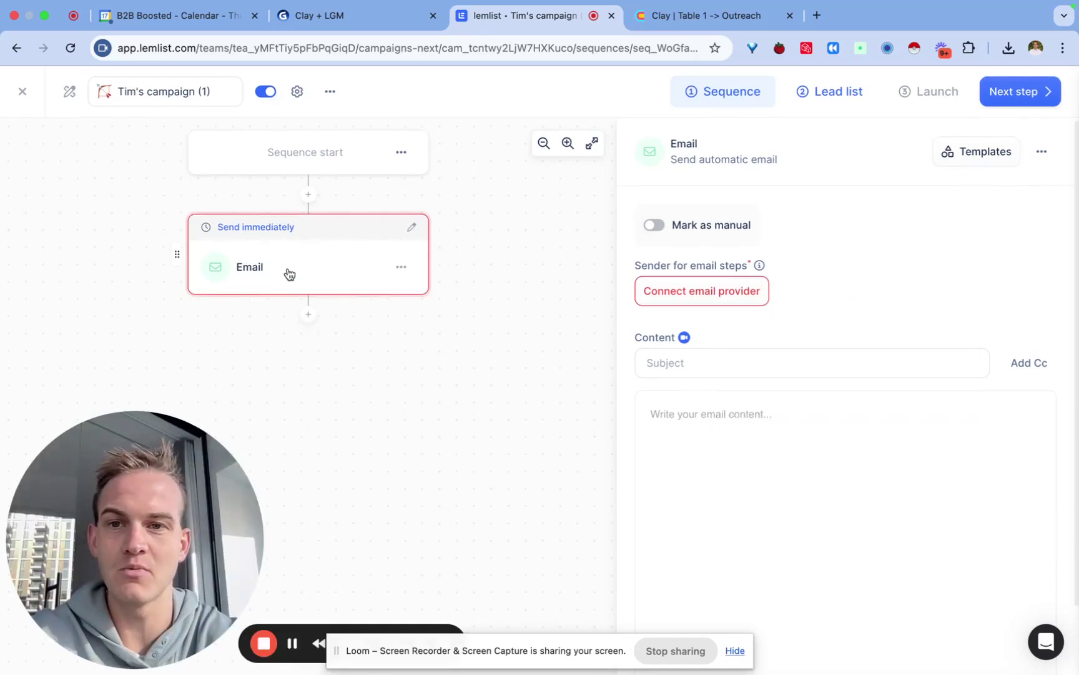
pyautogui.click(735, 409)
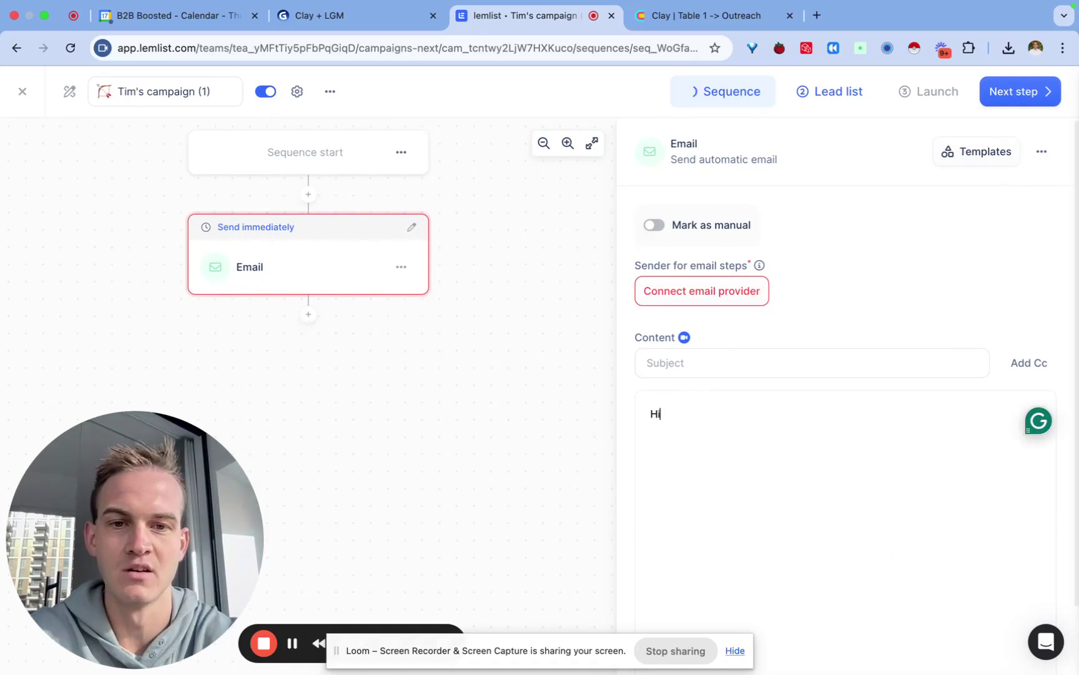
pyautogui.write('{p')
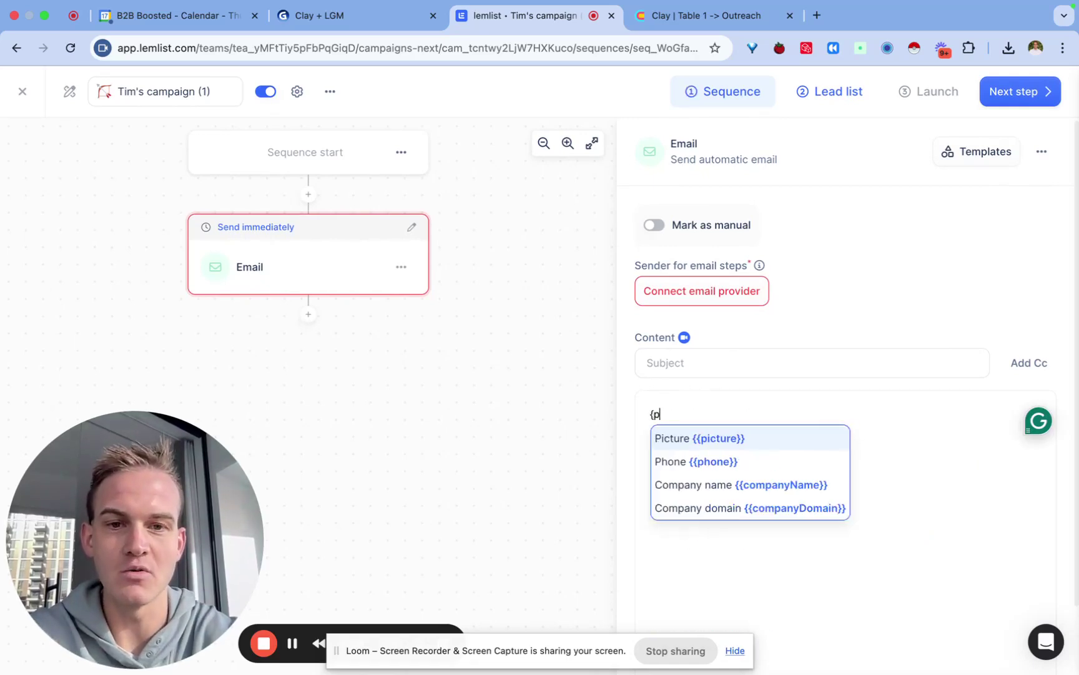
pyautogui.write('laceholder text')
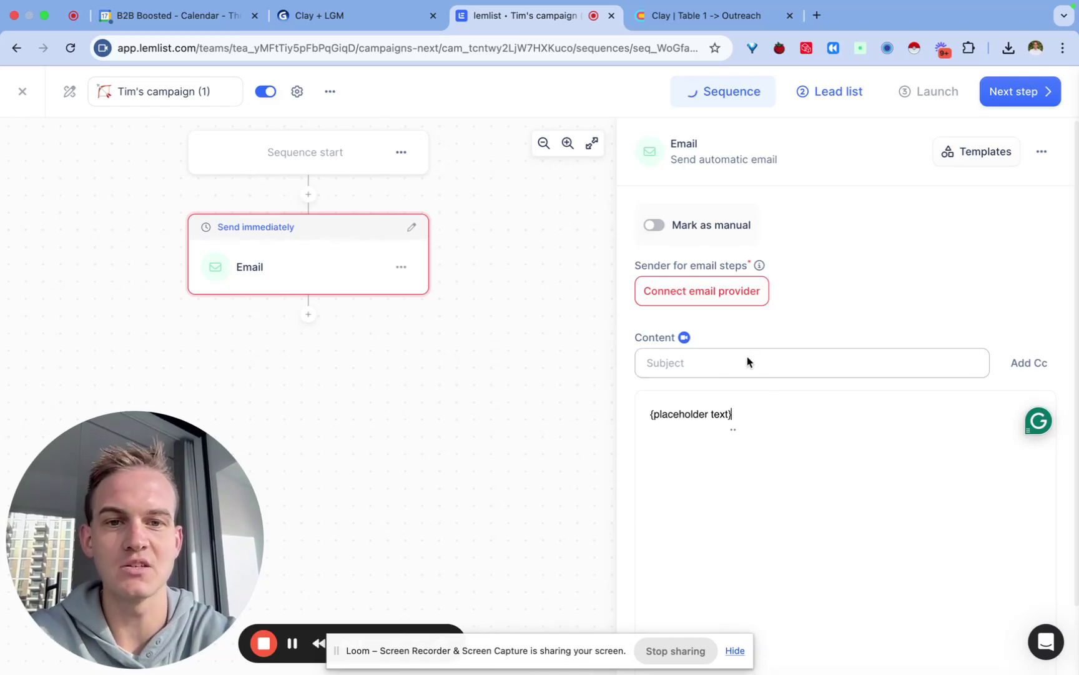
pyautogui.press('super+a')
pyautogui.press('super+c')
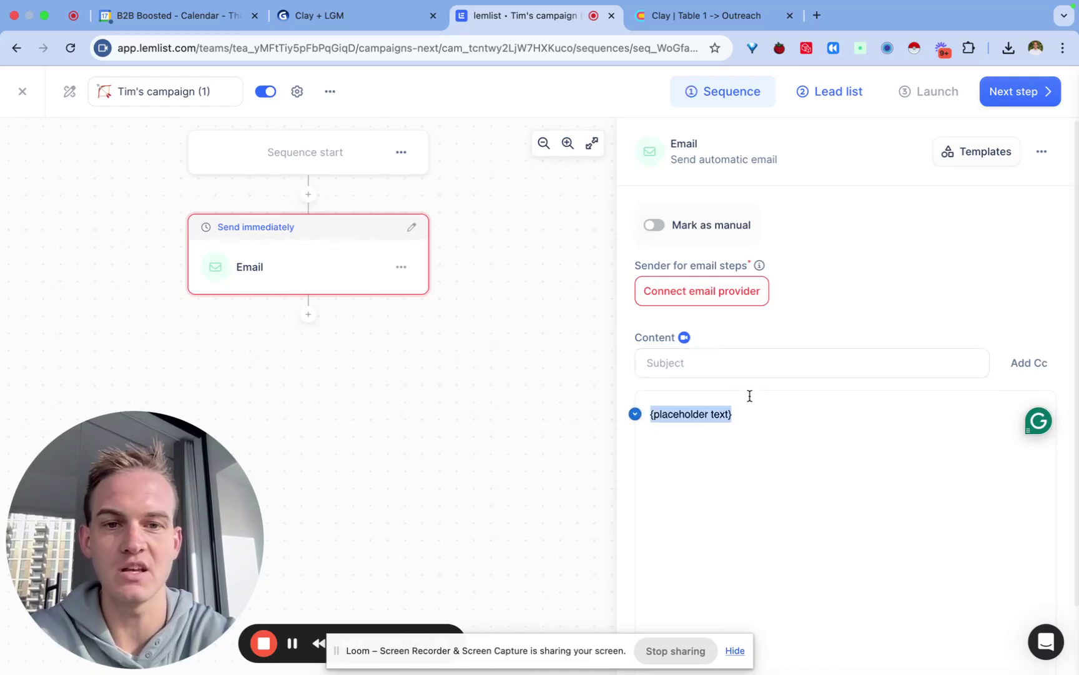
pyautogui.click(747, 372)
pyautogui.press('super+v')
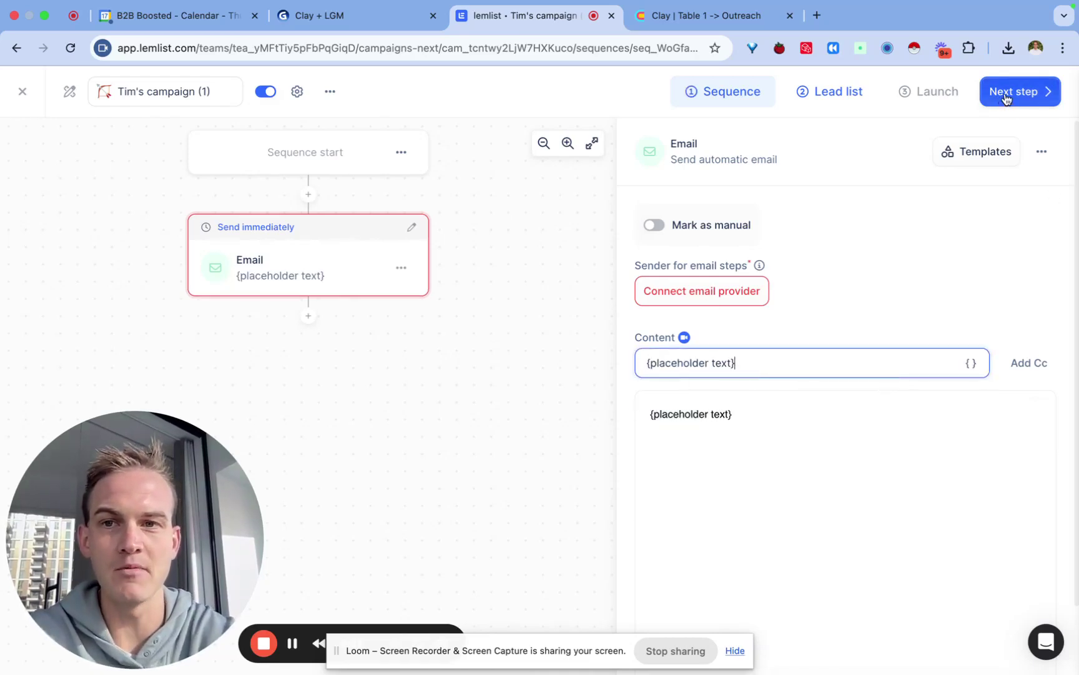
# Step: Rename the campaign Test 1, pause it, and head back to Clay
pyautogui.click(162, 92)
pyautogui.write('Test 1')
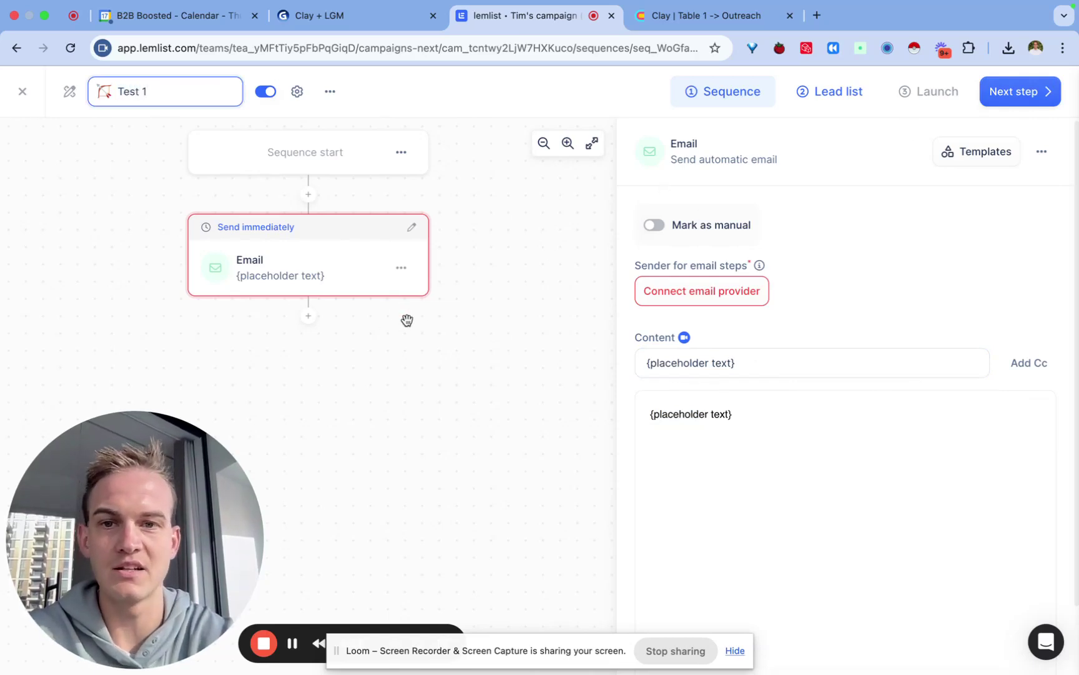
pyautogui.click(22, 91)
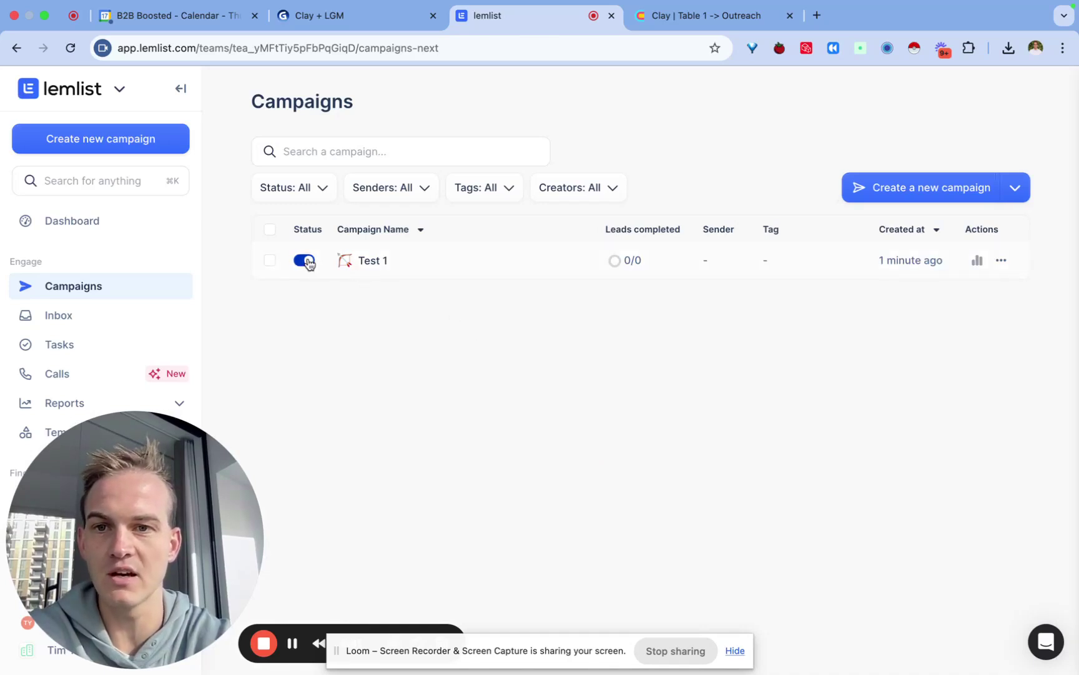
pyautogui.click(305, 261)
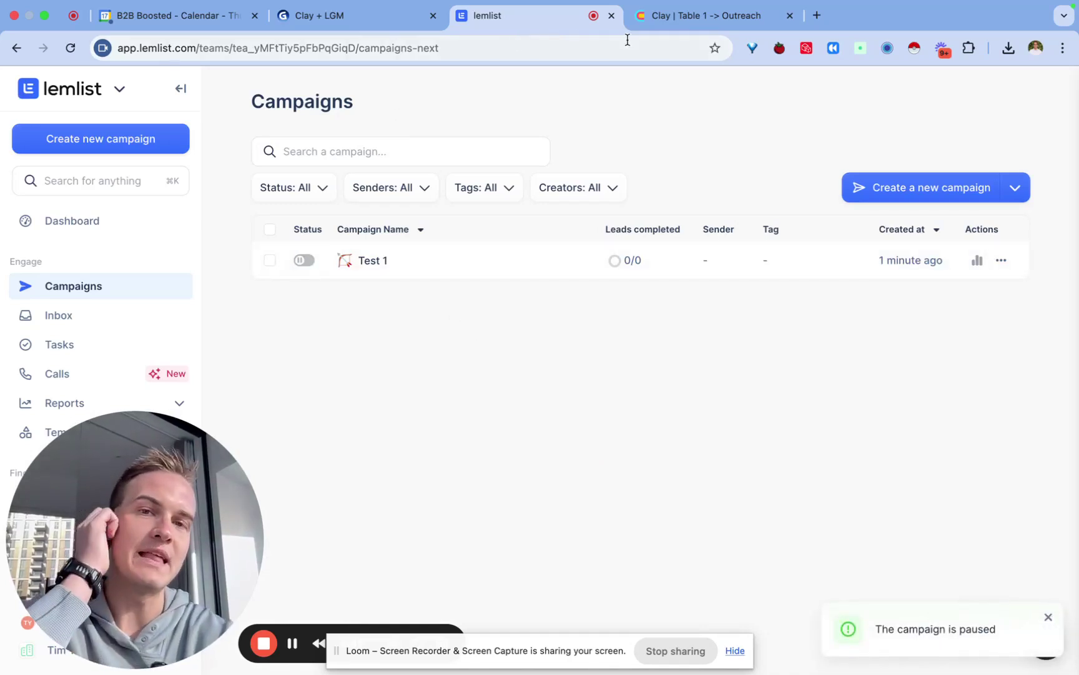
pyautogui.click(705, 16)
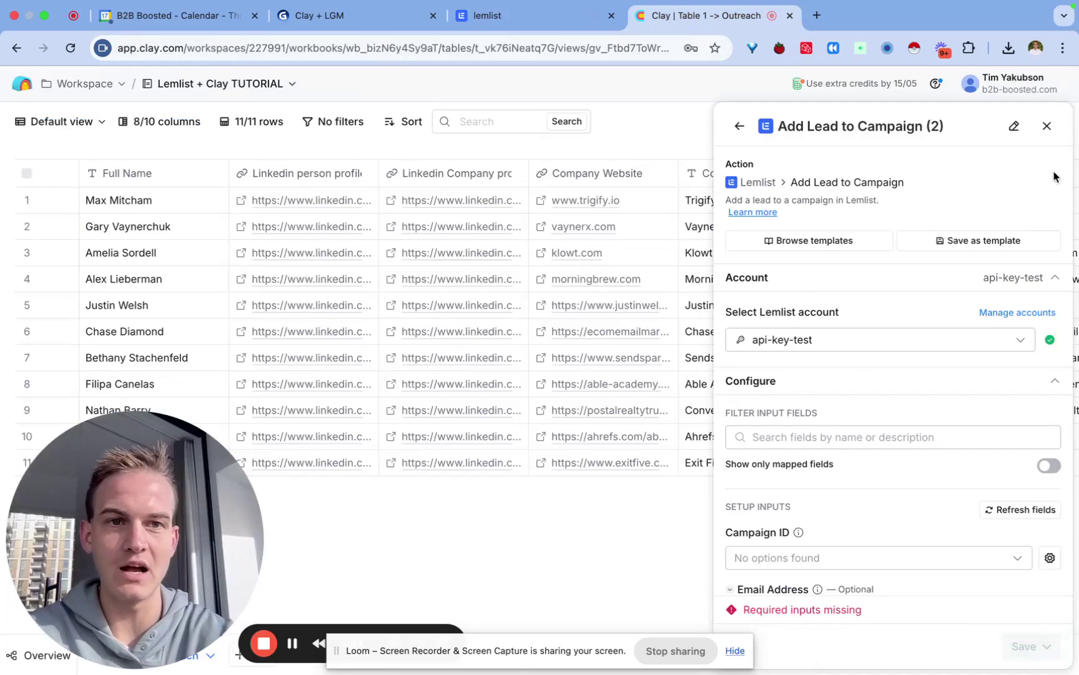
# Step: Save and close the Add Lead panel, then check {custom message} in the slide's step 3
pyautogui.click(1047, 128)
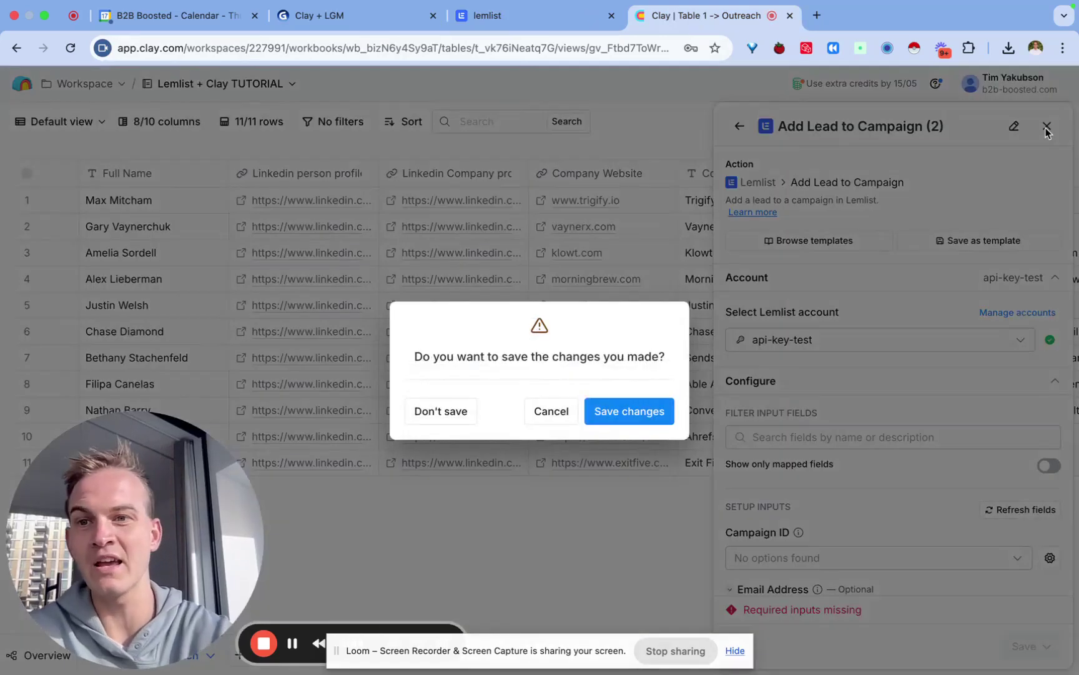
pyautogui.click(645, 413)
pyautogui.hscroll(-8, 241, 231)
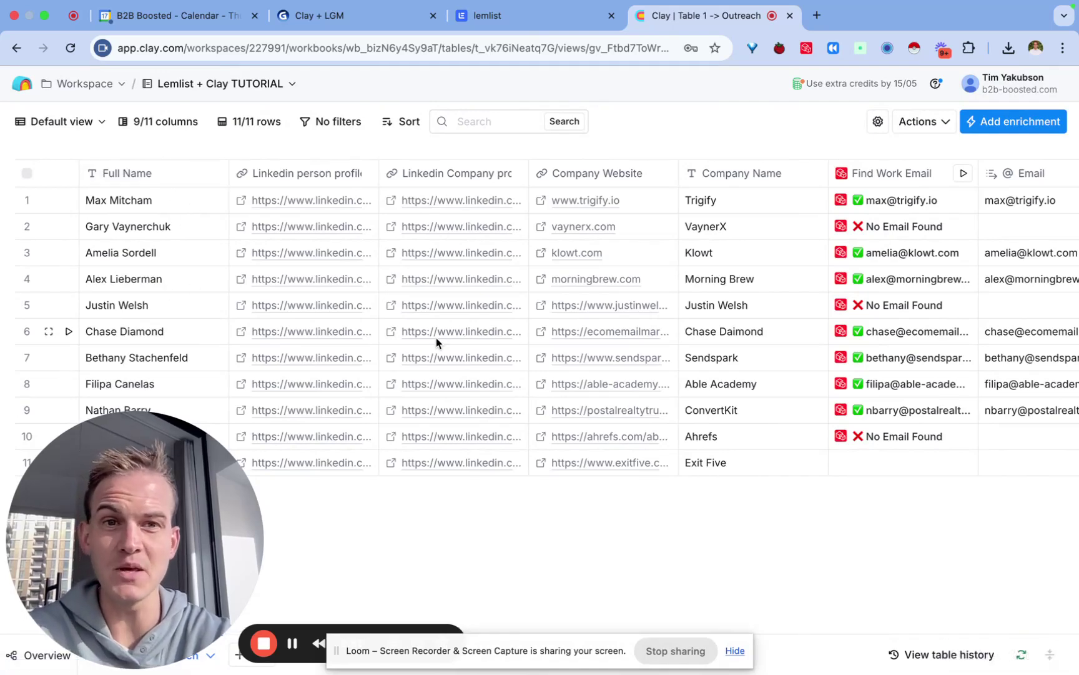
pyautogui.hscroll(2, 436, 338)
pyautogui.hscroll(-2, 436, 337)
pyautogui.click(356, 12)
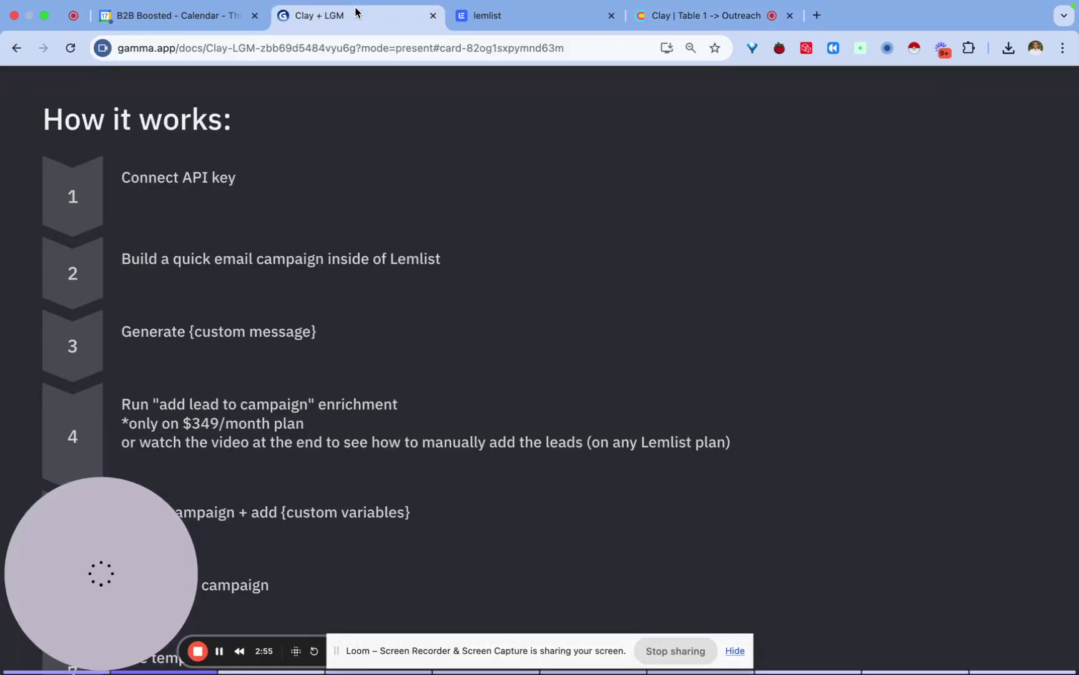
pyautogui.moveTo(188, 333); pyautogui.dragTo(331, 333)
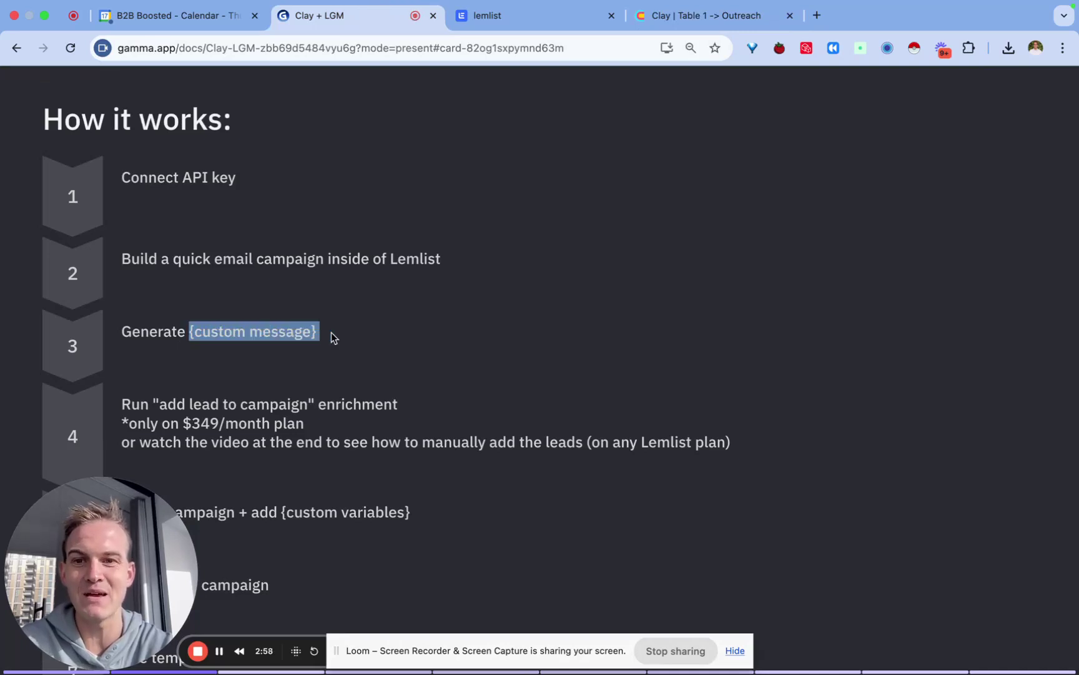
pyautogui.click(706, 15)
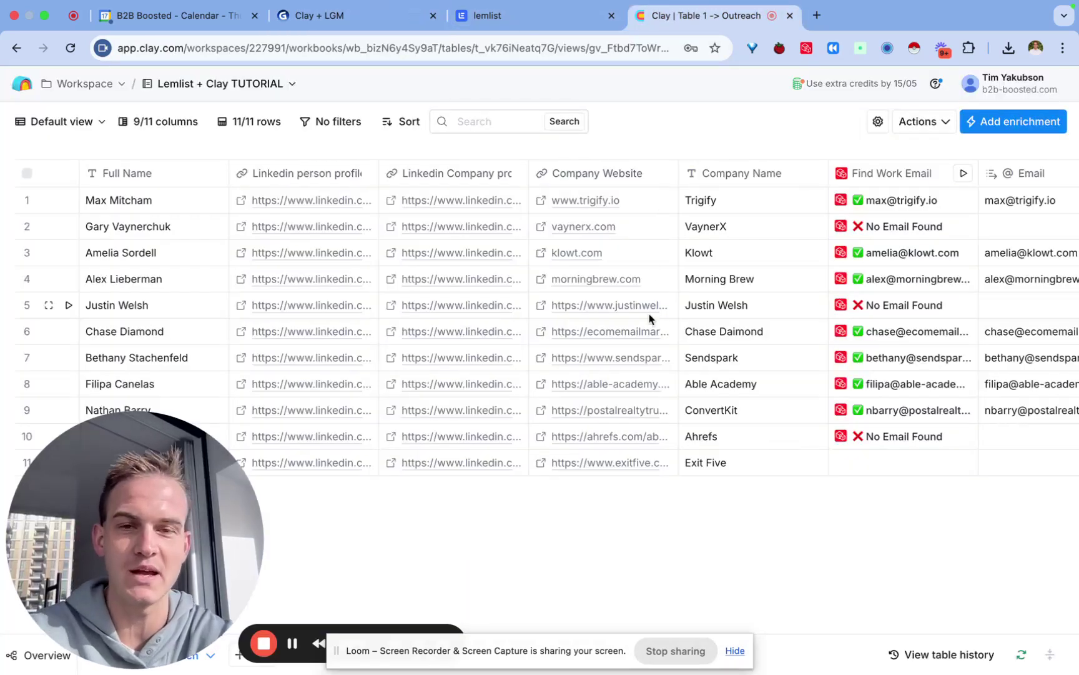
pyautogui.hscroll(6, 649, 318)
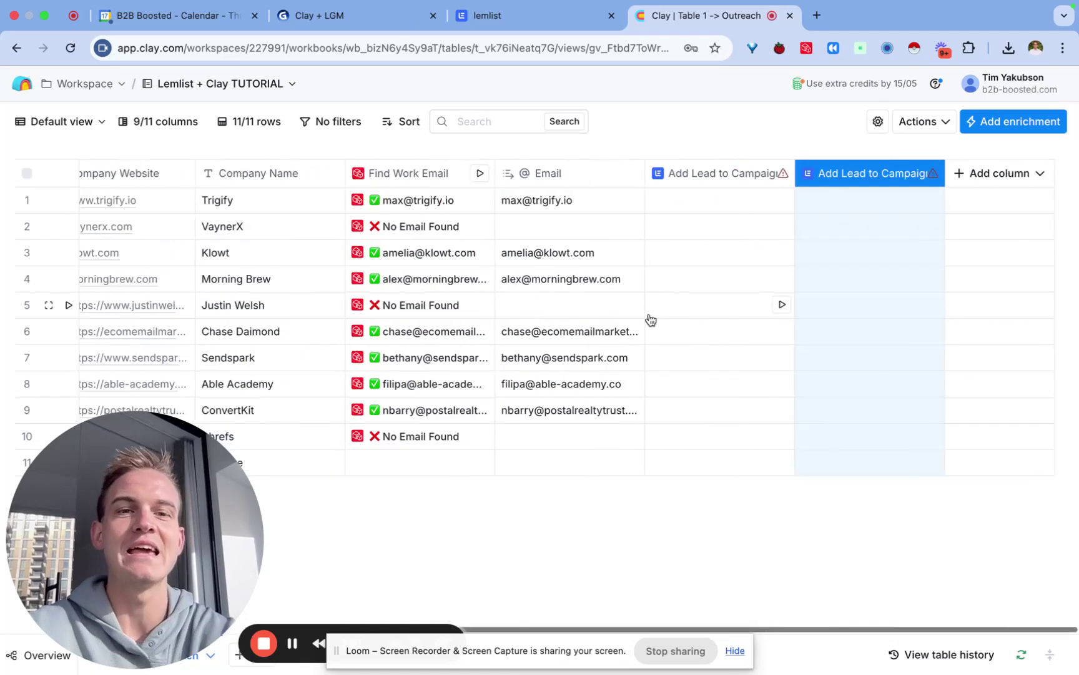
# Step: Delete both Add Lead to Campaign columns from the table
pyautogui.click(747, 184)
pyautogui.click(693, 517)
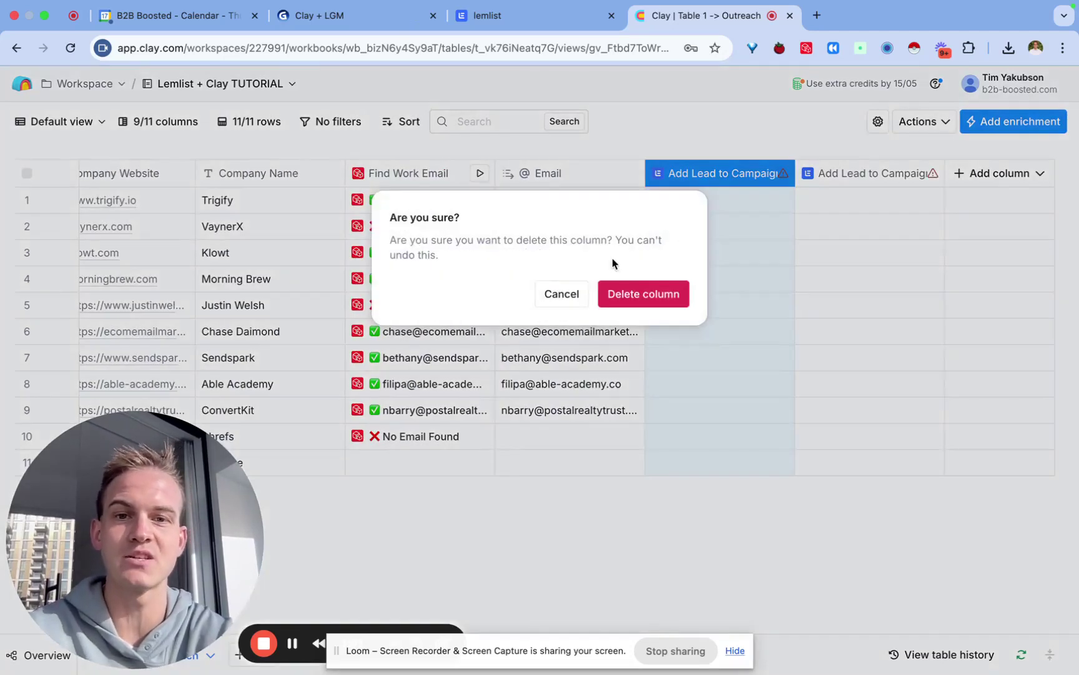
pyautogui.click(643, 295)
pyautogui.click(842, 181)
pyautogui.click(871, 514)
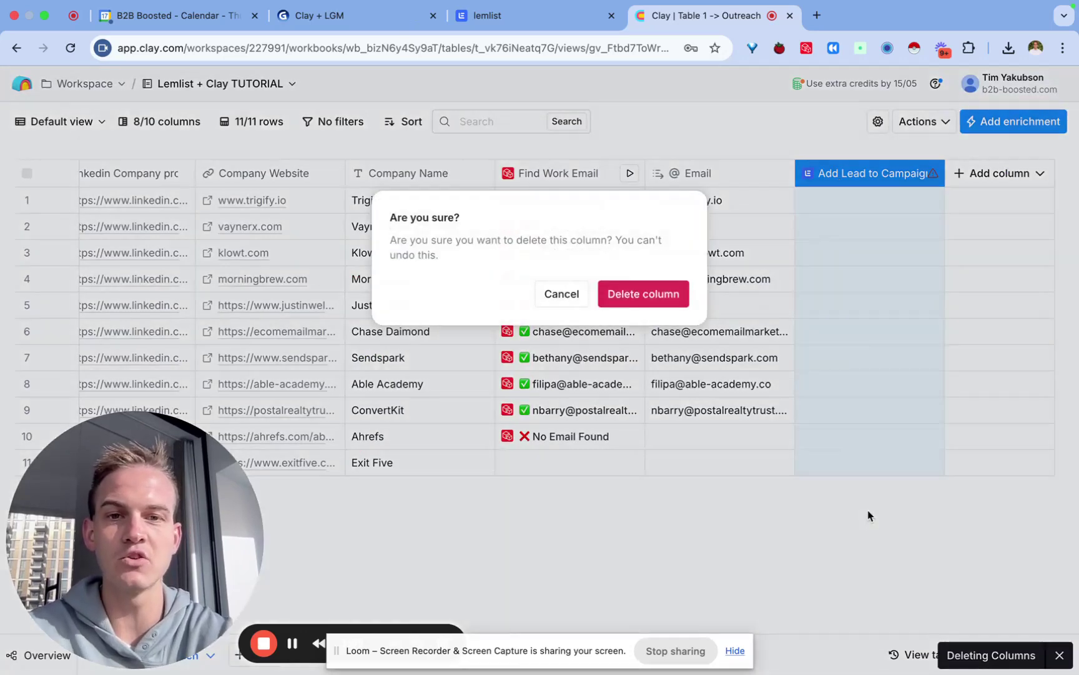
pyautogui.click(674, 297)
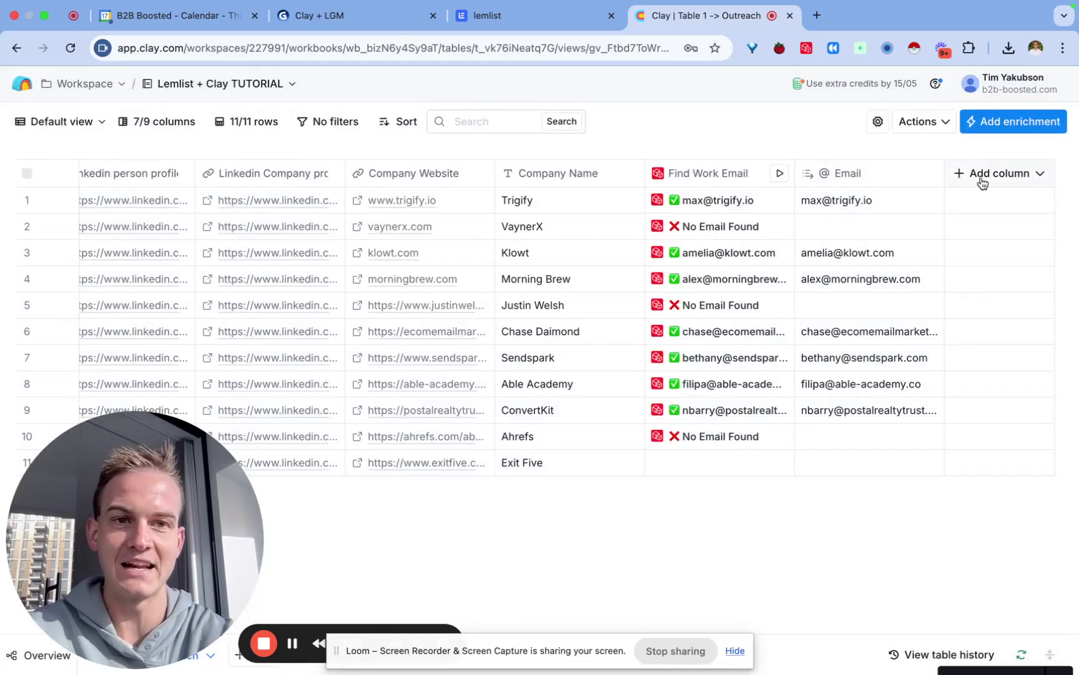
# Step: Start a message drafting column whose body greets each lead by first_name
pyautogui.click(1008, 179)
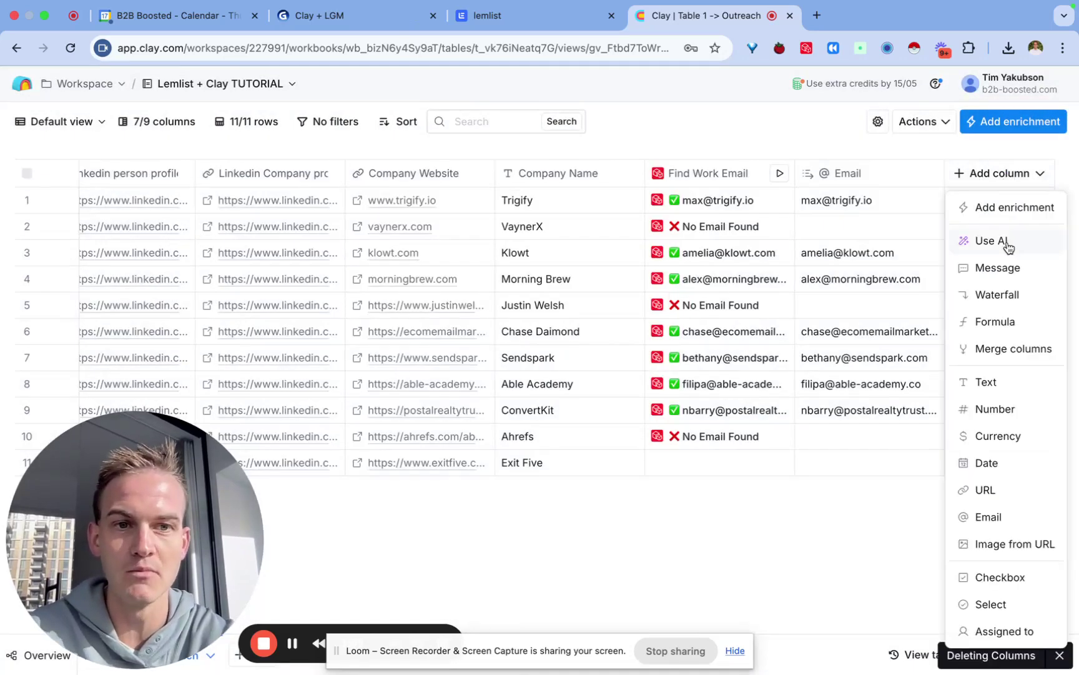
pyautogui.click(991, 267)
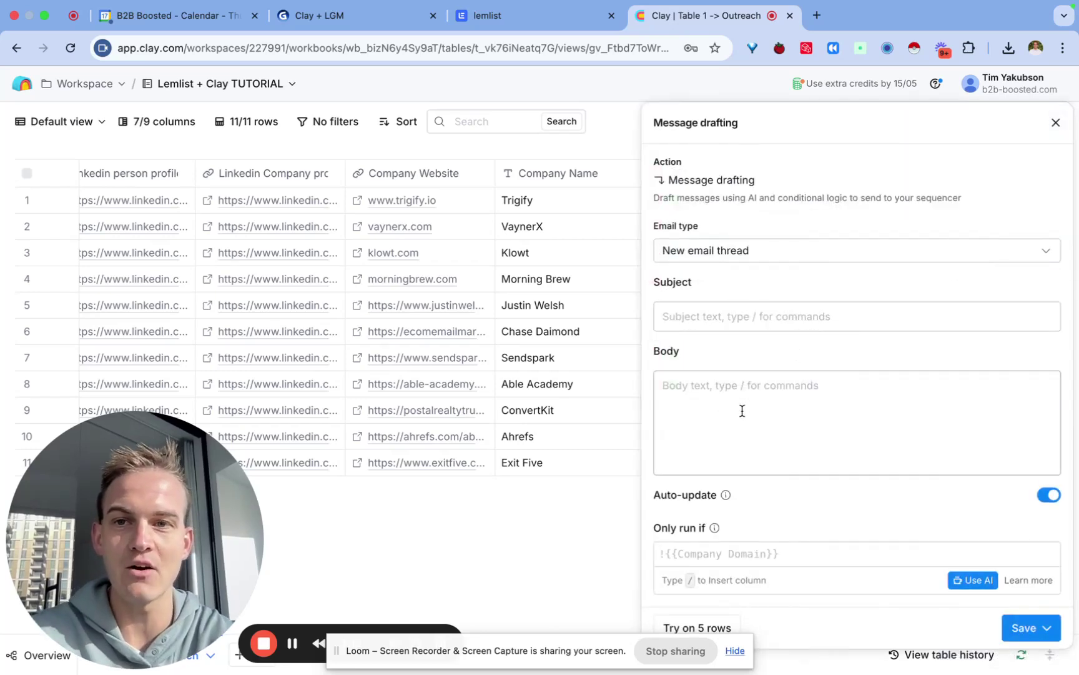
pyautogui.click(1055, 123)
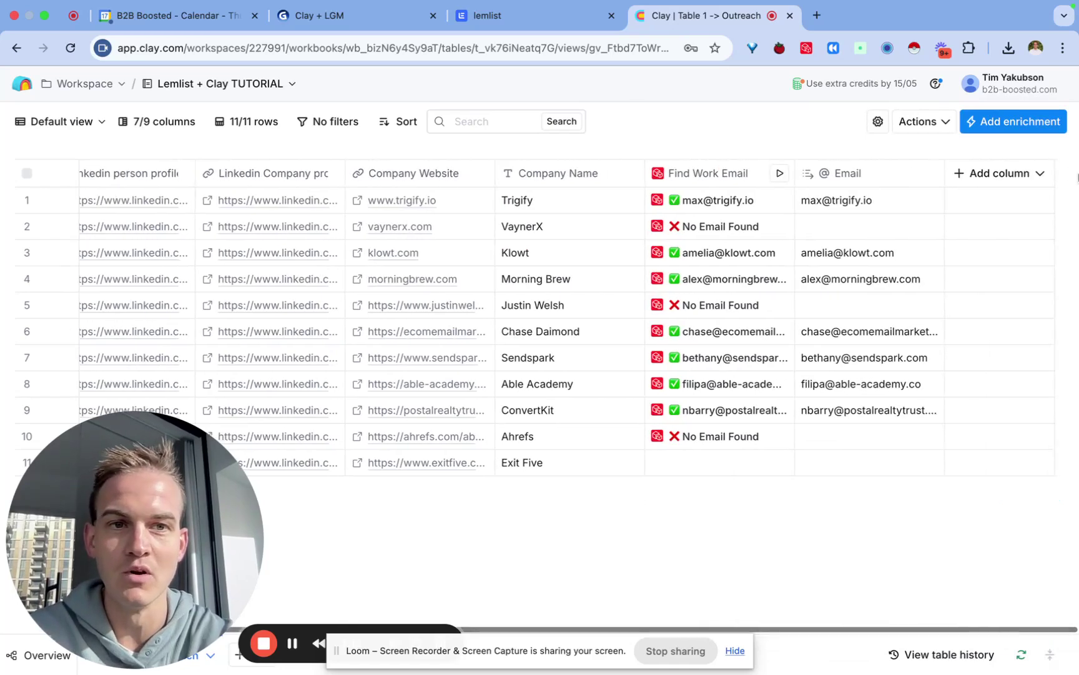
pyautogui.click(1023, 175)
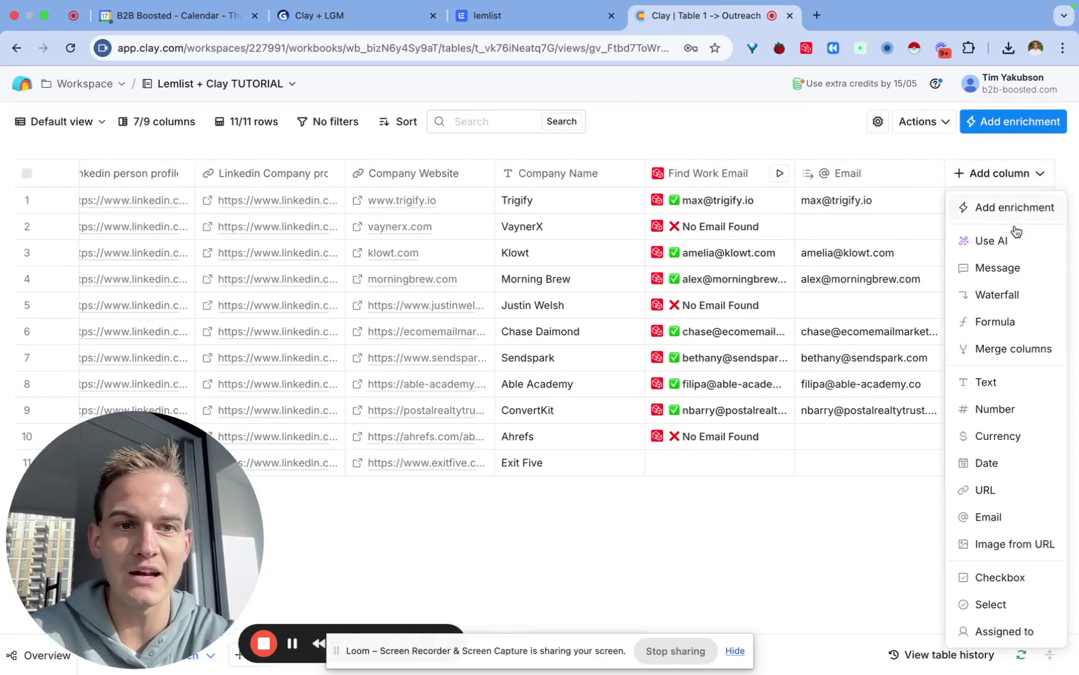
pyautogui.click(999, 281)
pyautogui.click(705, 390)
pyautogui.write('Hi /')
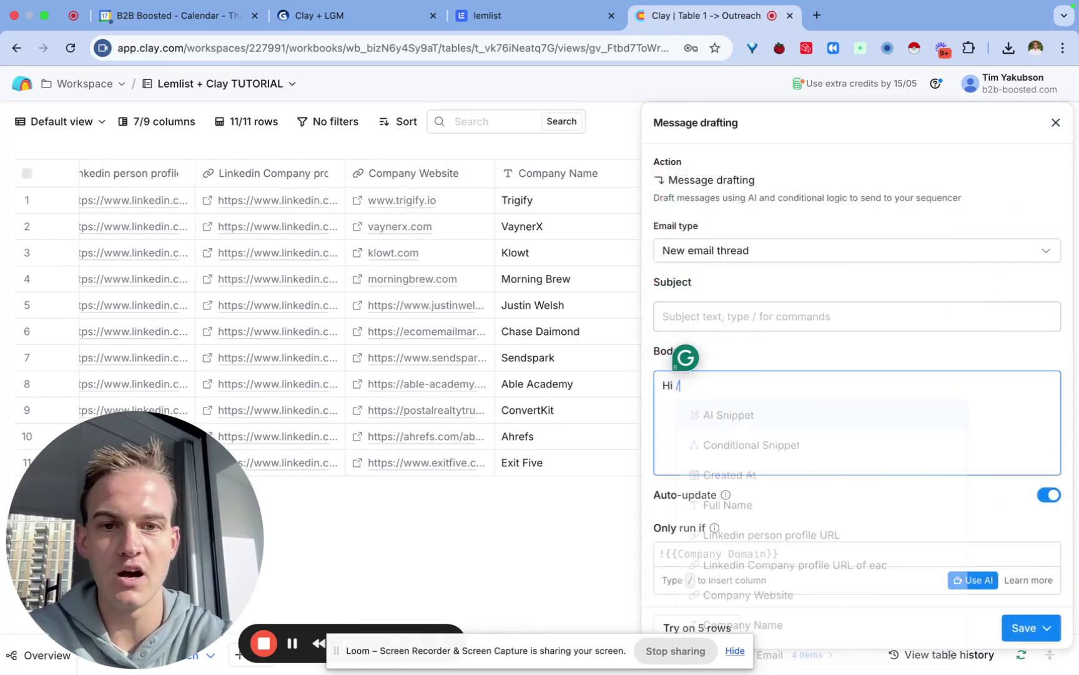
pyautogui.write('fir')
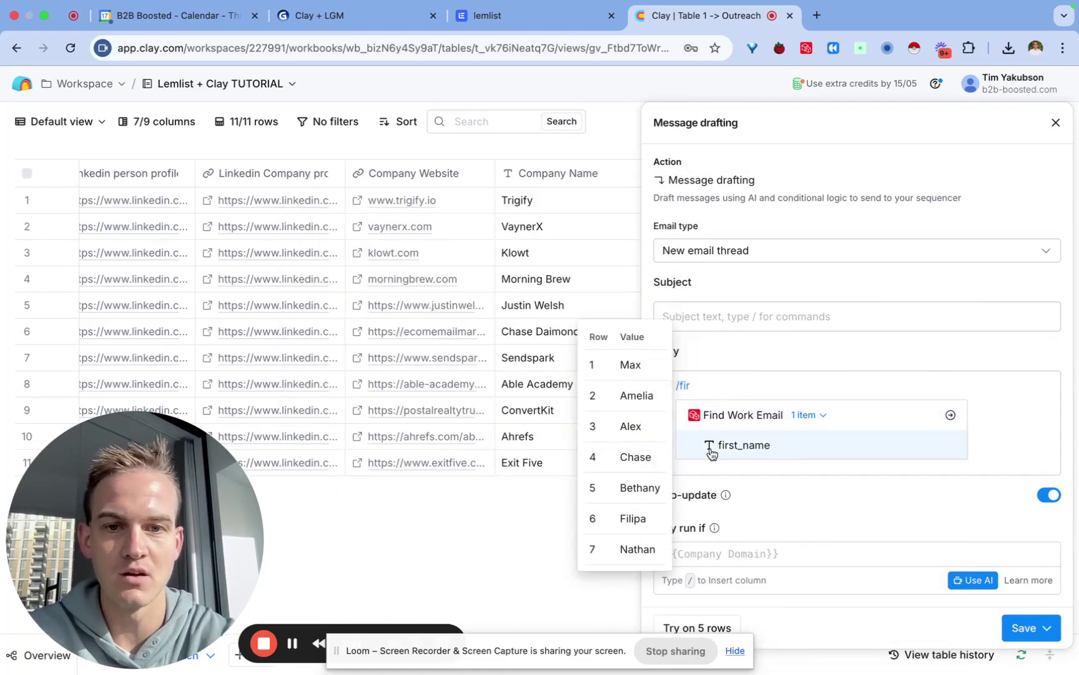
pyautogui.click(711, 447)
pyautogui.write(',')
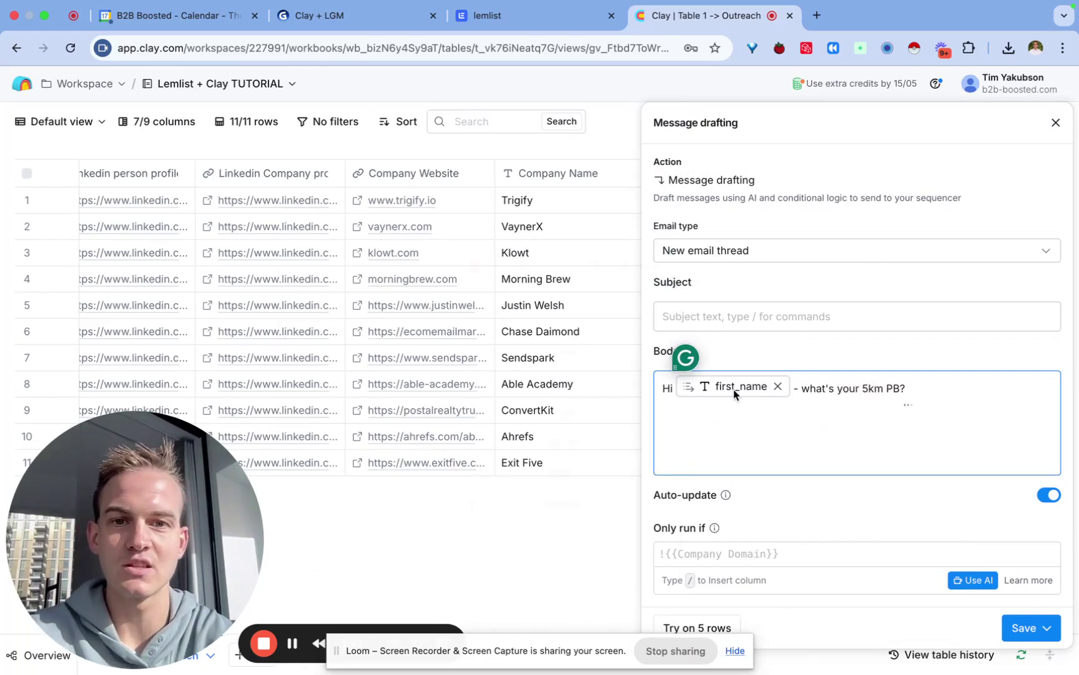
pyautogui.press('Return')
pyautogui.press('Return')
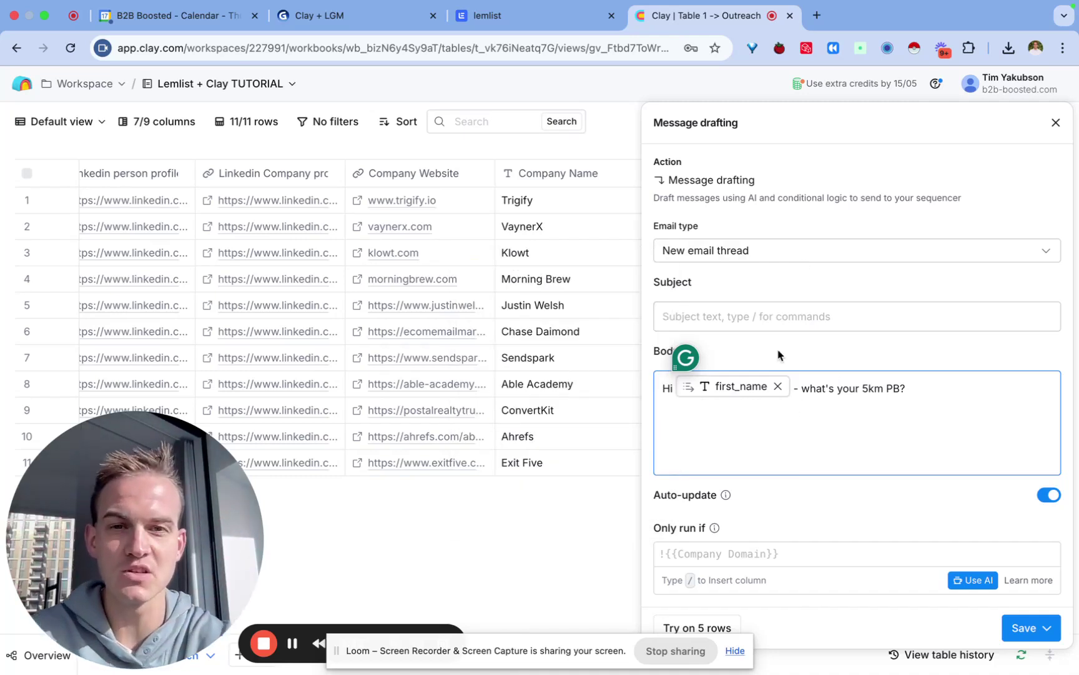
# Step: Reuse the body's 'what's your 5km PB?' question as the subject and run all 11 rows
pyautogui.click(770, 319)
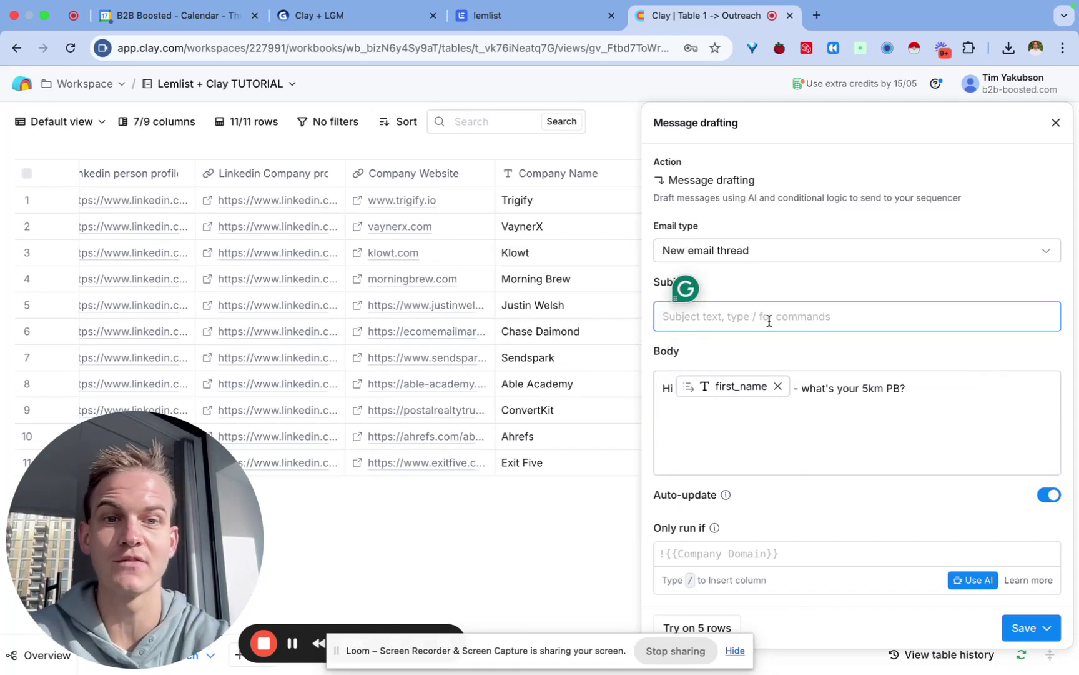
pyautogui.moveTo(906, 387); pyautogui.dragTo(801, 386)
pyautogui.press('super+c')
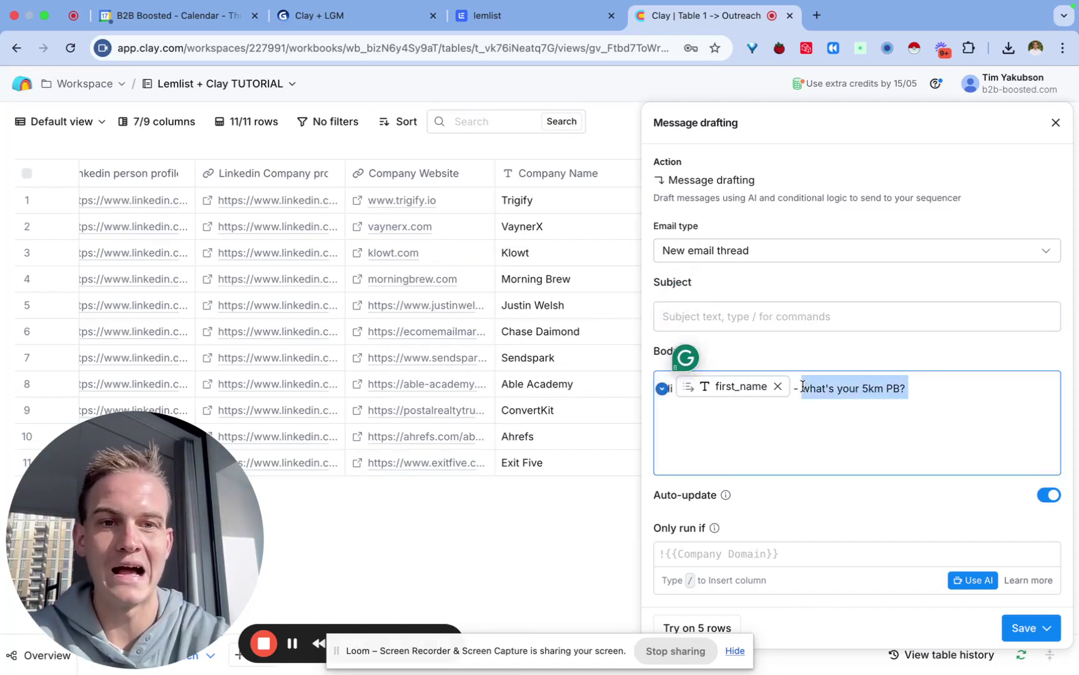
pyautogui.click(718, 315)
pyautogui.press('super+v')
pyautogui.click(1034, 627)
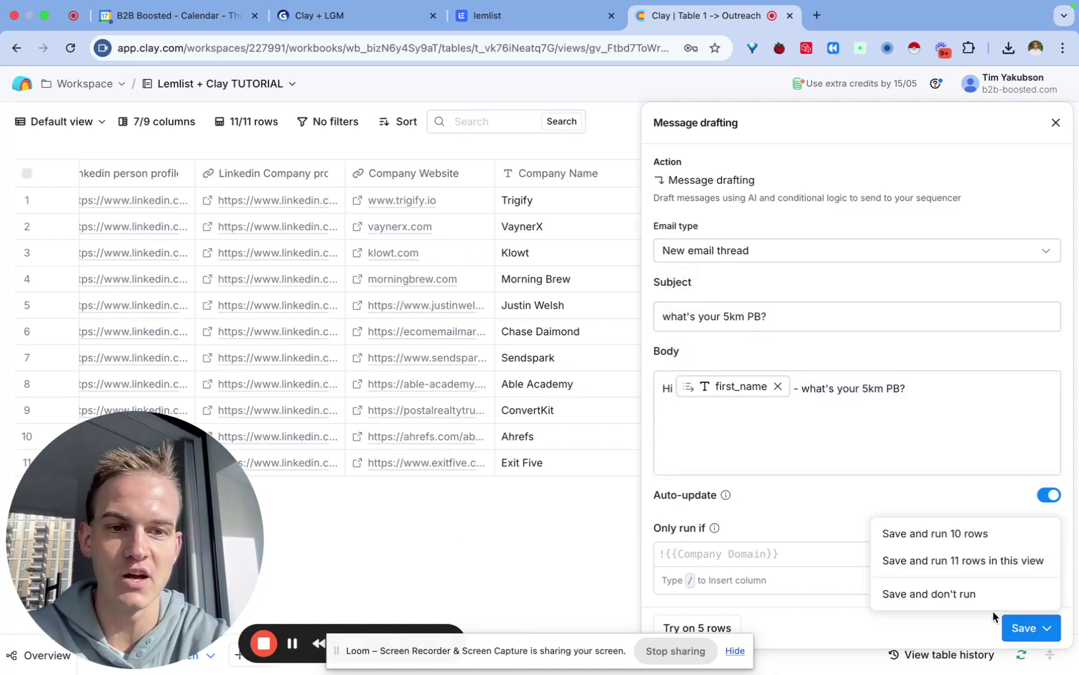
pyautogui.click(987, 602)
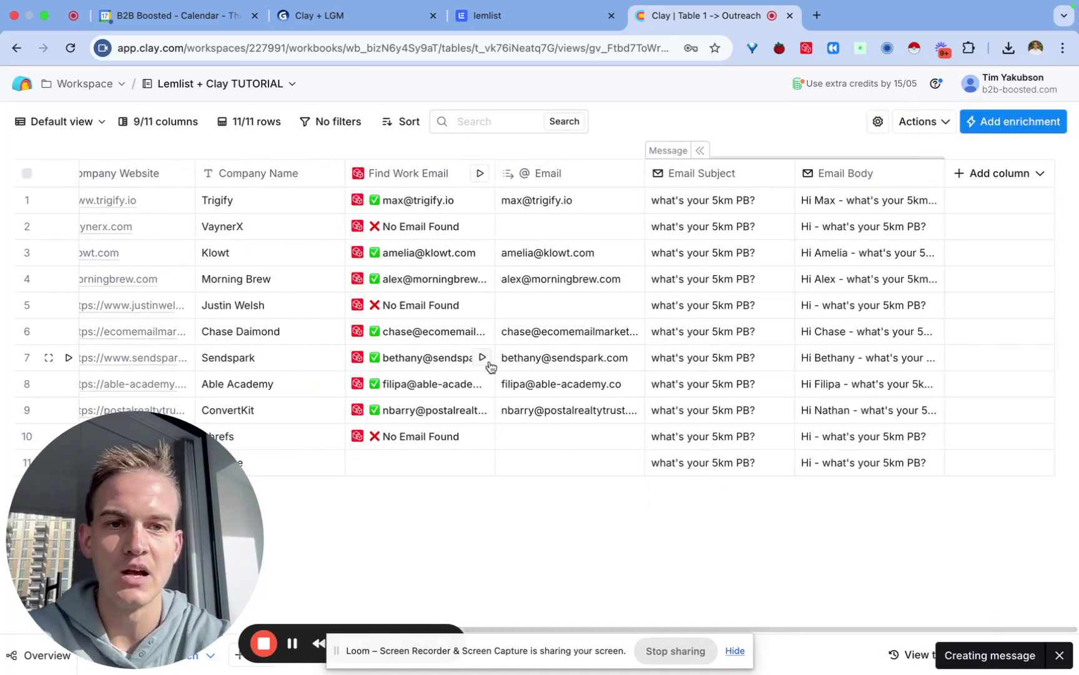
# Step: Rename the Email Body column to Email 1
pyautogui.click(871, 178)
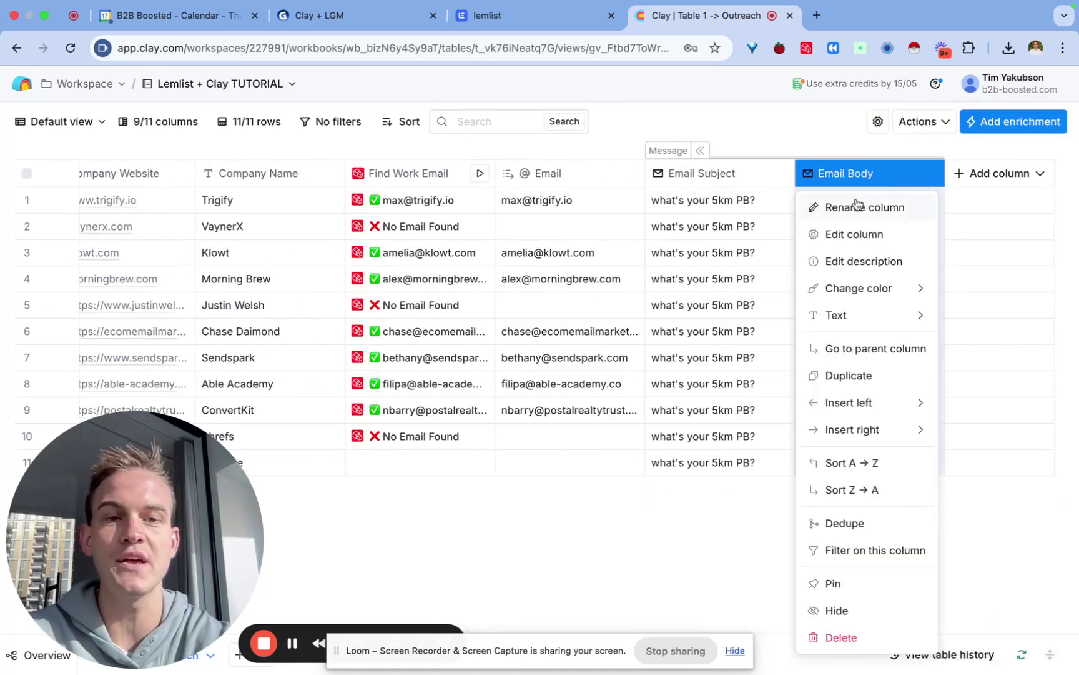
pyautogui.click(823, 211)
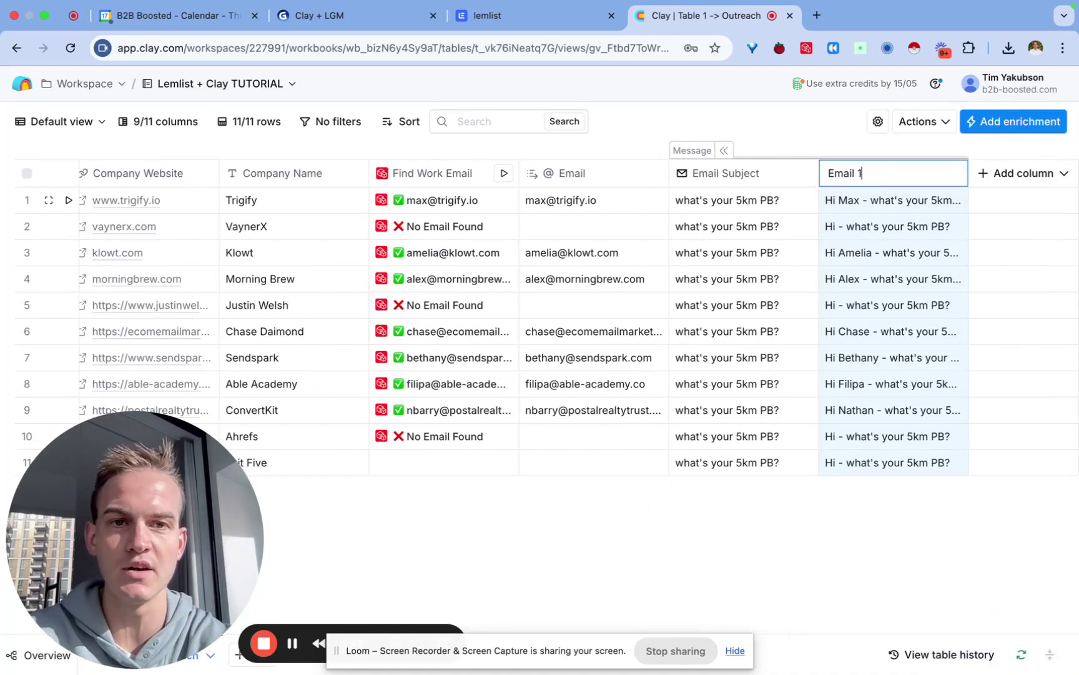
pyautogui.press('Return')
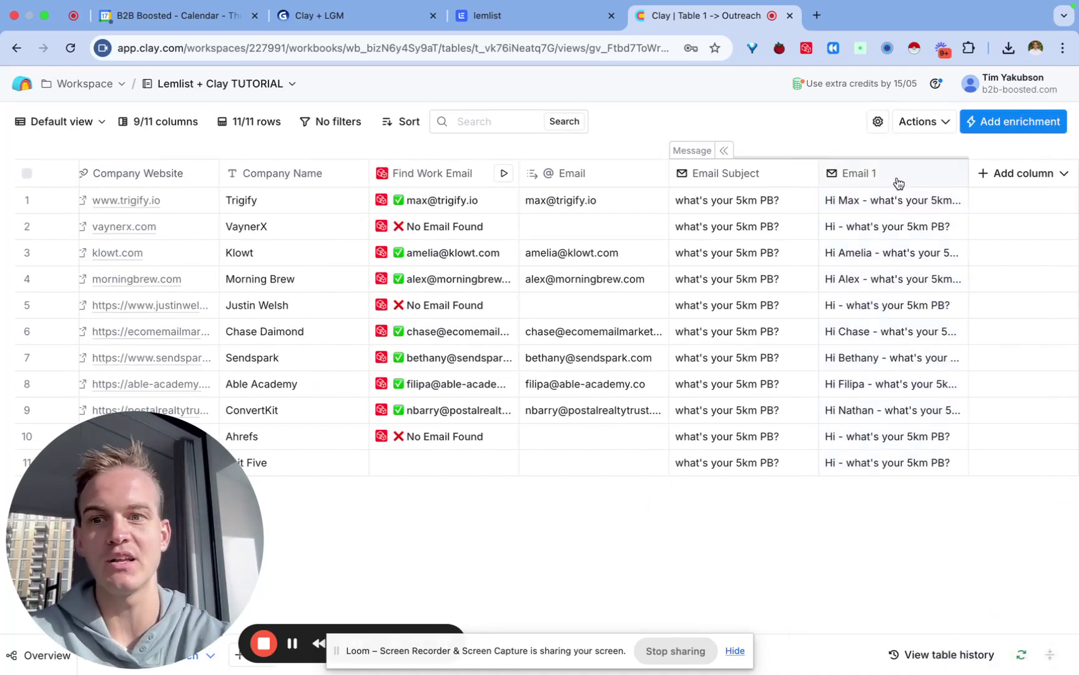
# Step: Add lemlist's Add Lead to Campaign enrichment targeting the refreshed Test 1 campaign
pyautogui.click(1037, 129)
pyautogui.write('lemlist')
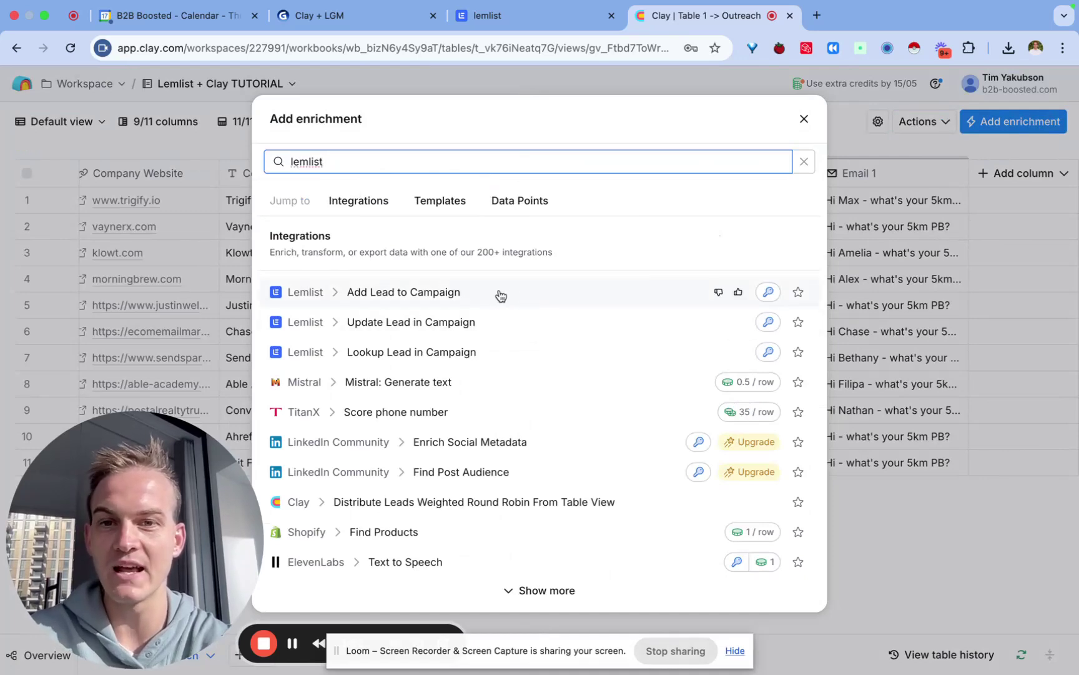
pyautogui.click(499, 293)
pyautogui.scroll(-5, 780, 439)
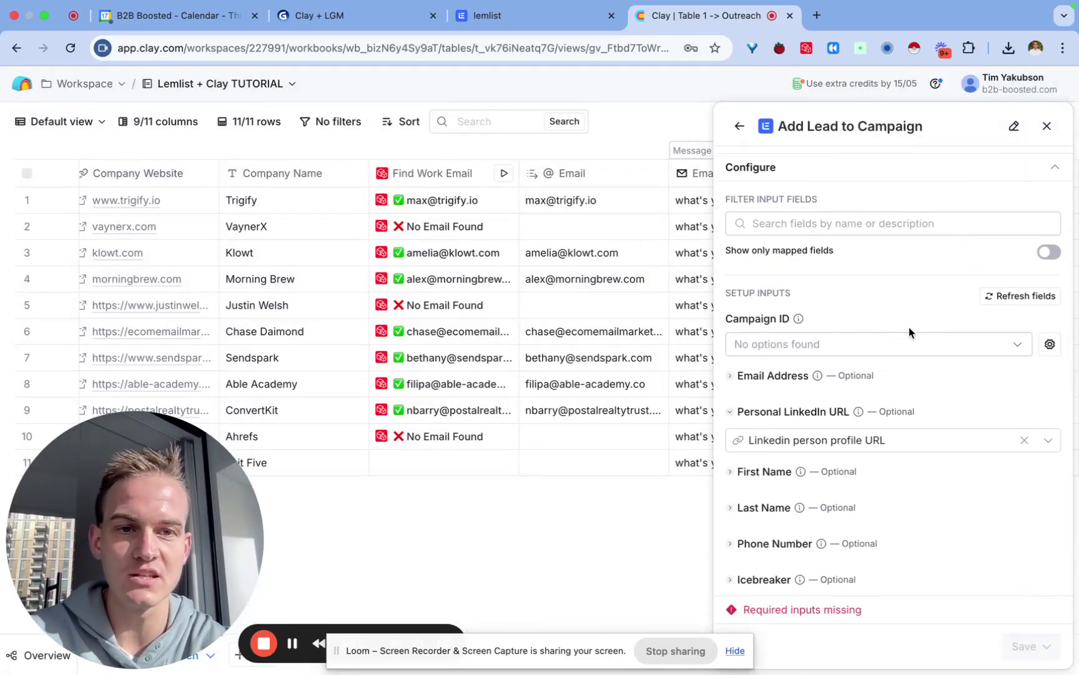
pyautogui.click(899, 343)
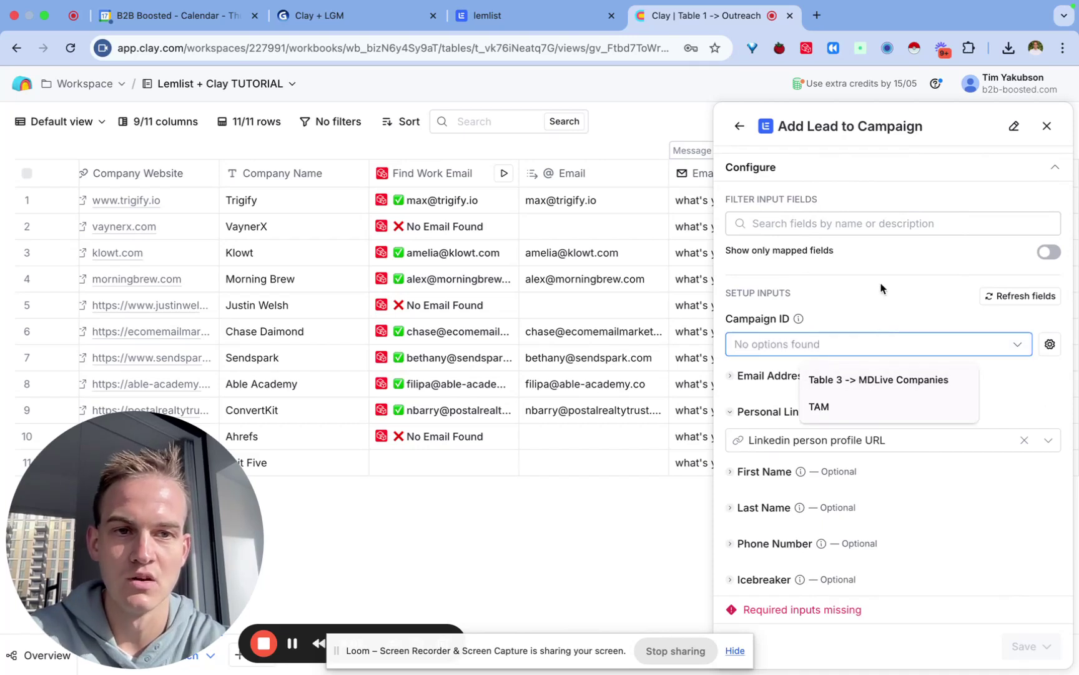
pyautogui.click(1001, 299)
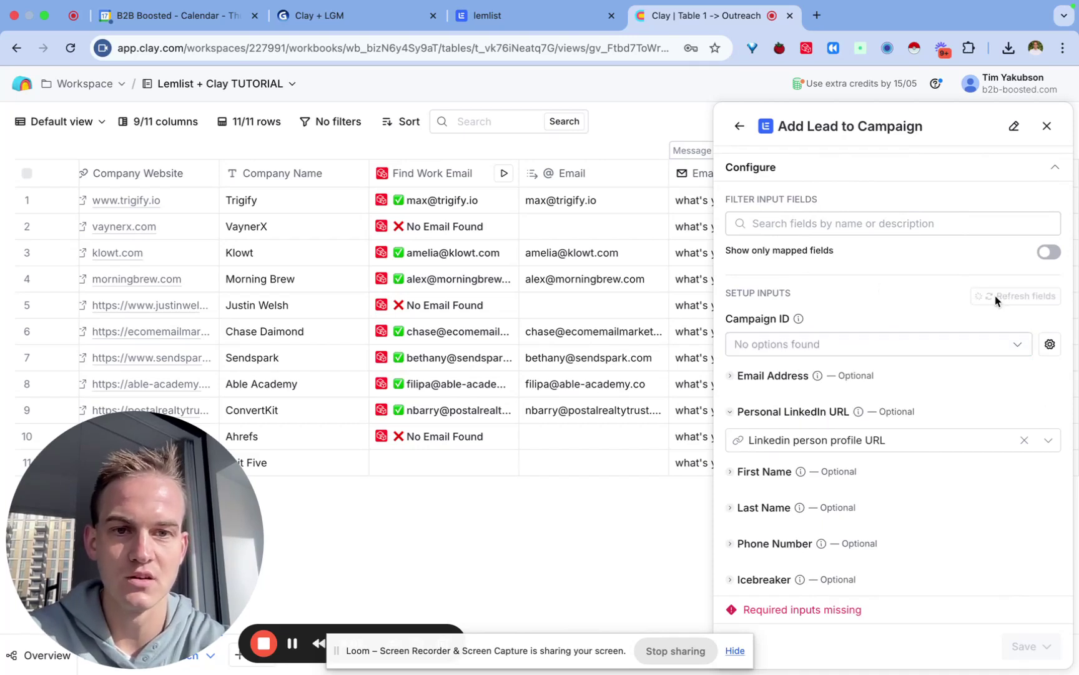
pyautogui.click(918, 342)
pyautogui.click(760, 381)
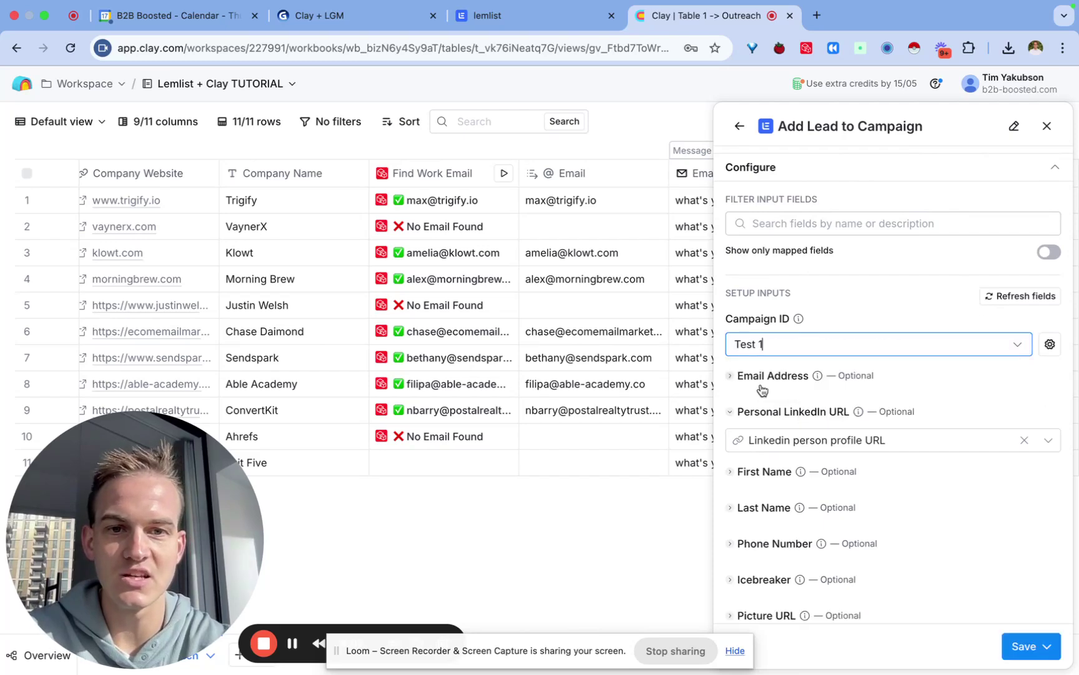
# Step: Map the Email column to email address and Find Work Email's first_name to First Name
pyautogui.click(761, 378)
pyautogui.click(757, 403)
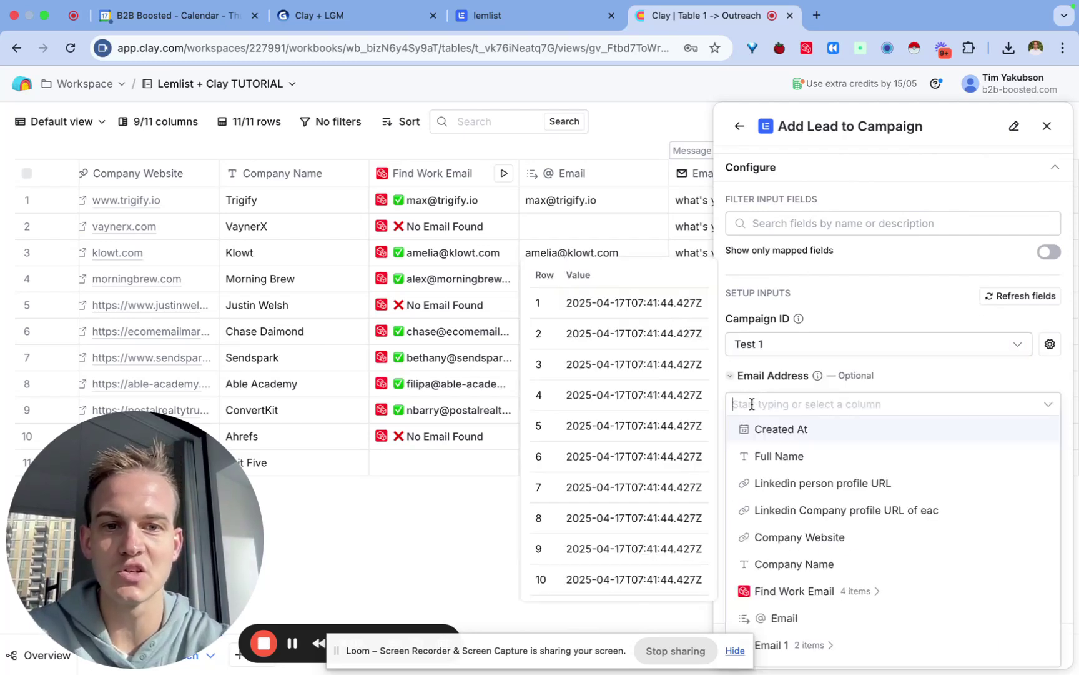
pyautogui.click(784, 618)
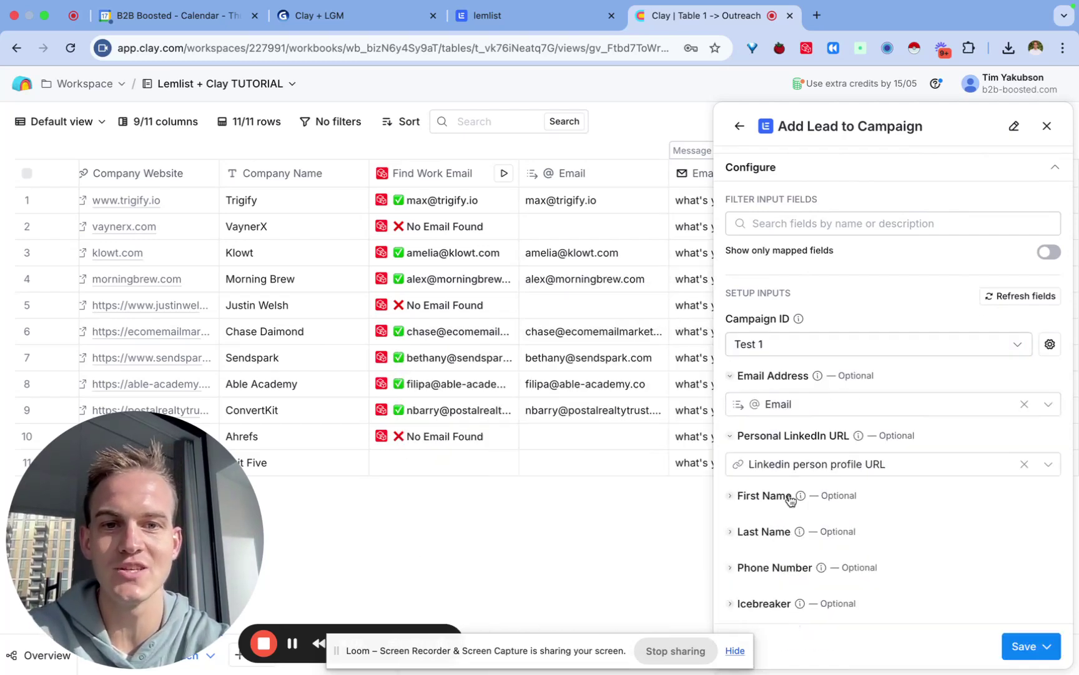
pyautogui.click(764, 496)
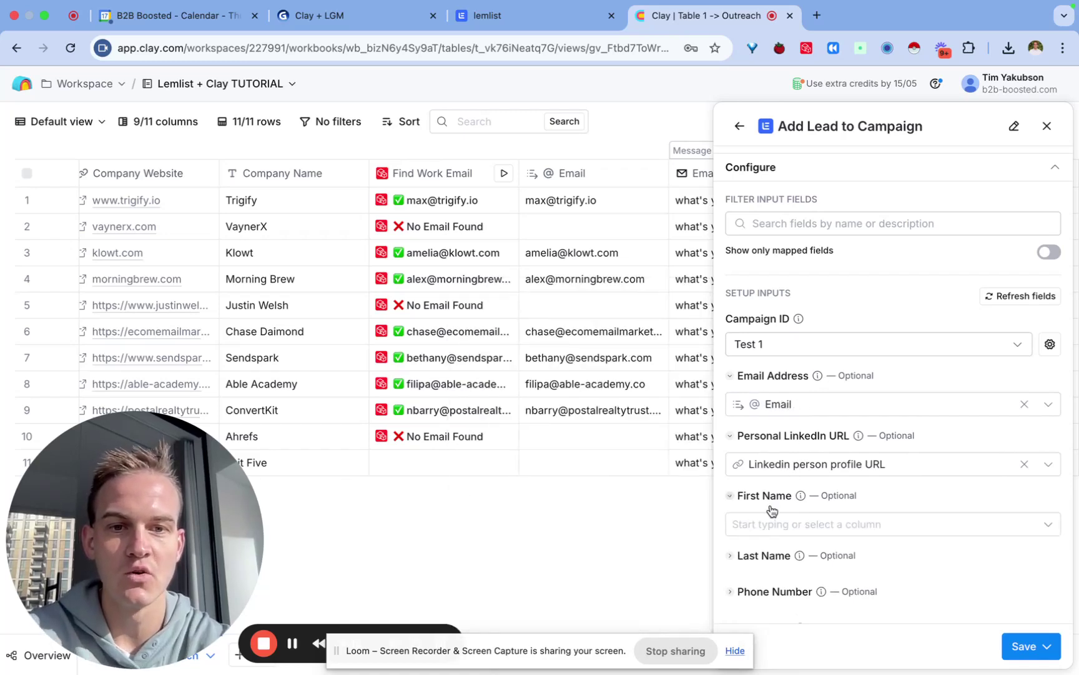
pyautogui.click(769, 524)
pyautogui.write('fir')
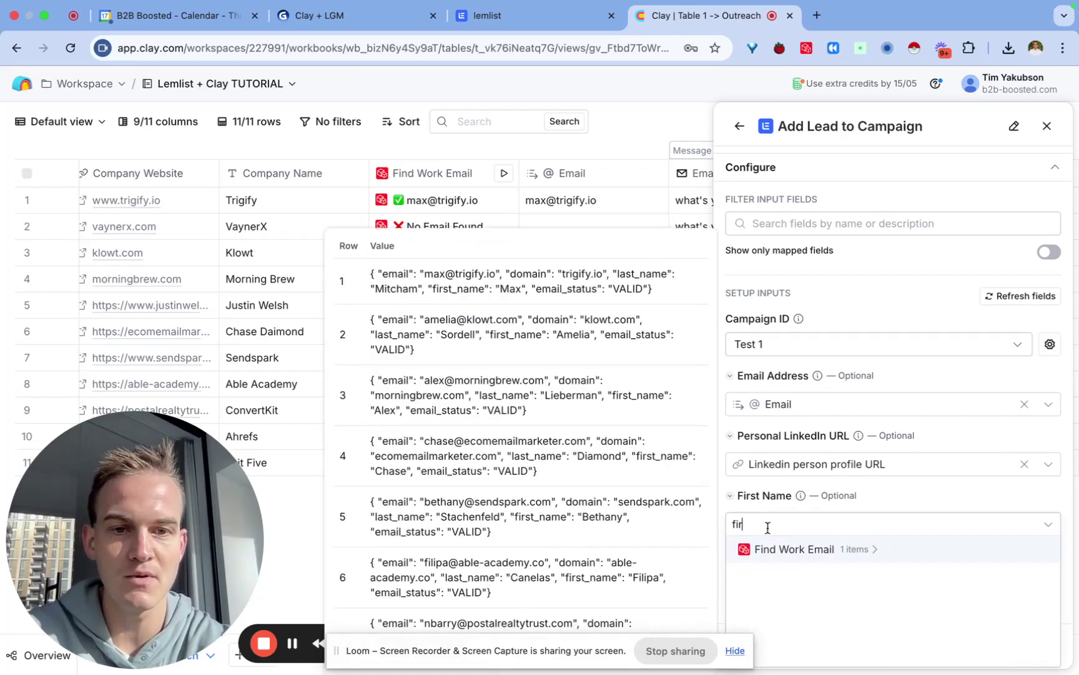
pyautogui.click(793, 549)
pyautogui.click(774, 575)
# Step: Map Find Work Email's last_name to Last Name
pyautogui.click(783, 565)
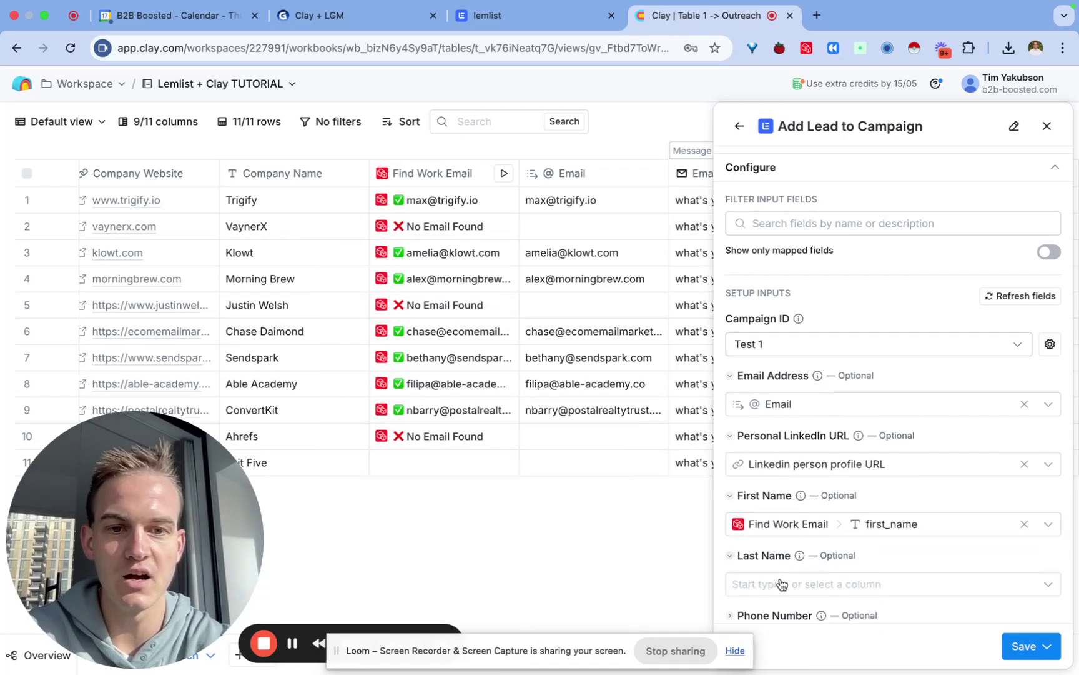
pyautogui.click(782, 581)
pyautogui.write('las')
pyautogui.click(846, 364)
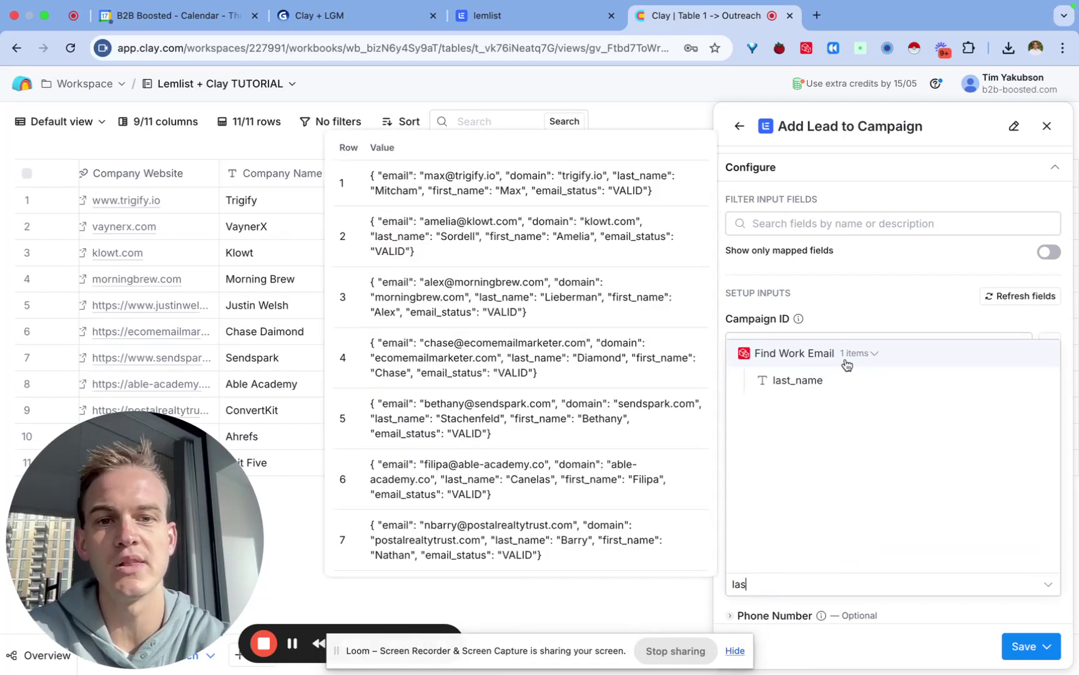
pyautogui.click(835, 377)
pyautogui.scroll(-5, 835, 513)
pyautogui.scroll(-3, 834, 512)
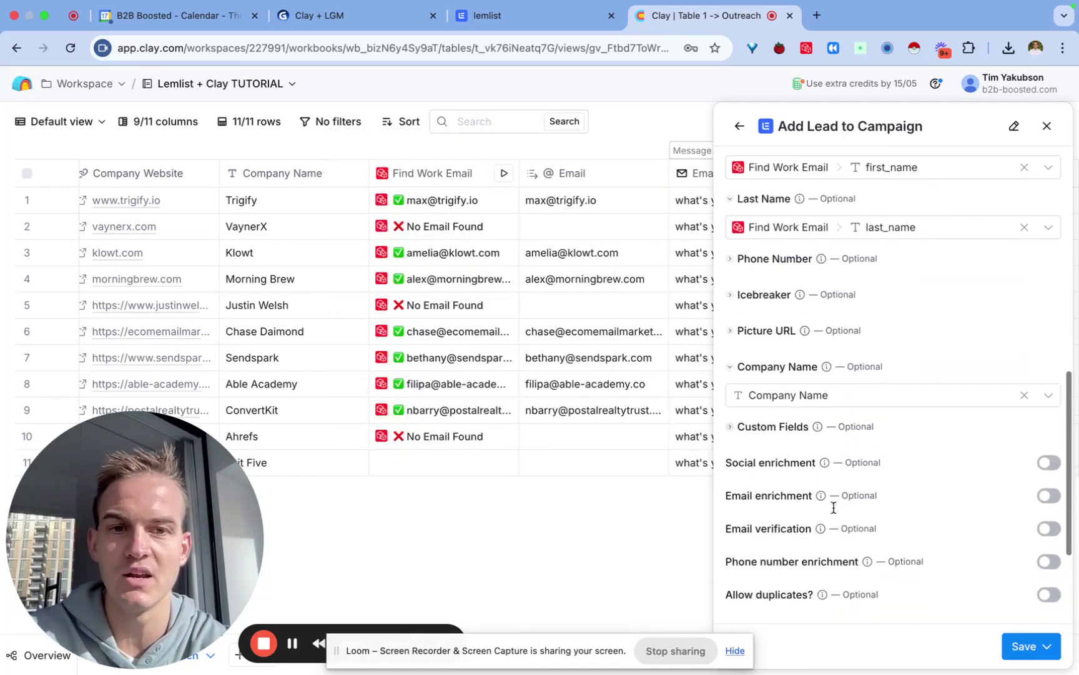
pyautogui.hscroll(6, 564, 370)
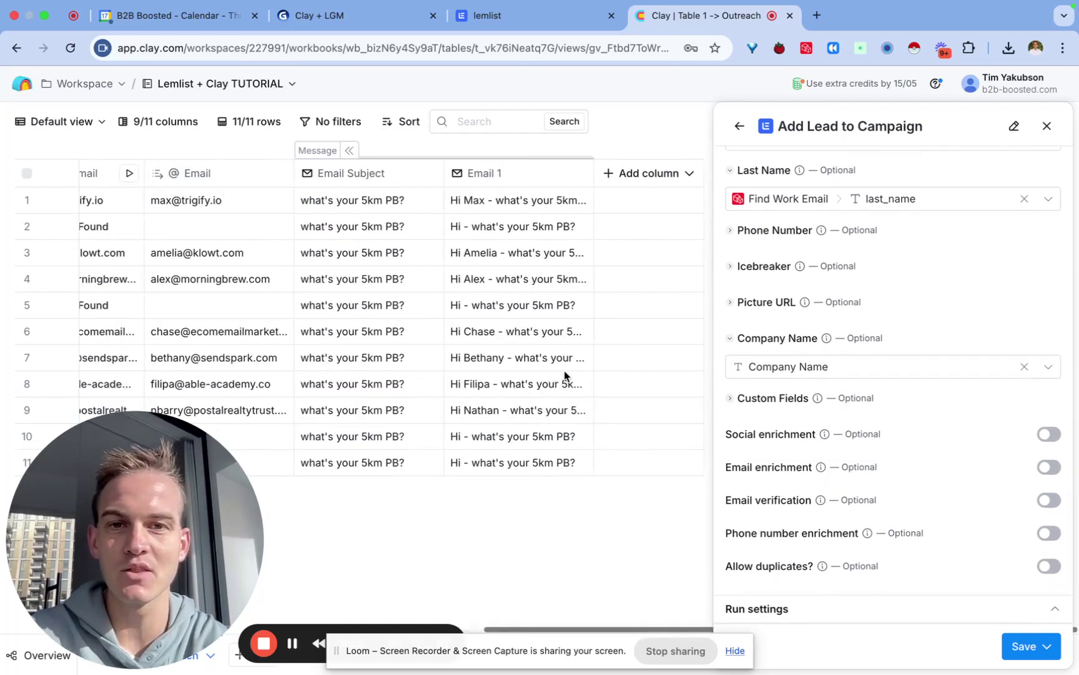
# Step: Read row 5's Email 1 message and add a custom field named email_1
pyautogui.click(511, 300)
pyautogui.doubleClick(511, 300)
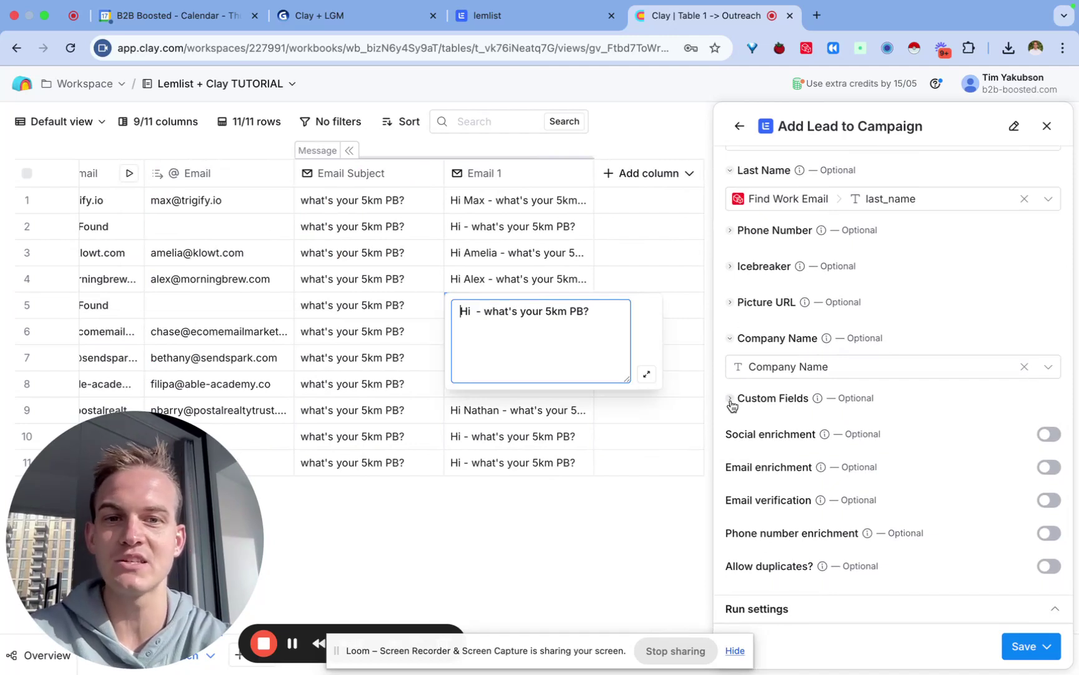
pyautogui.click(765, 405)
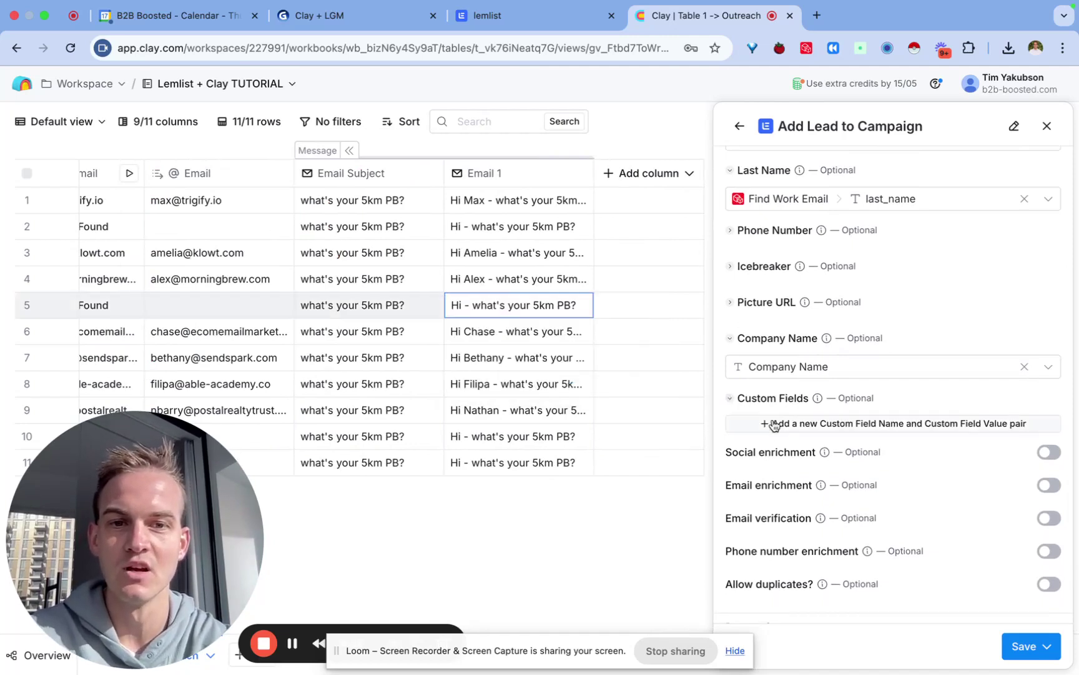
pyautogui.click(774, 424)
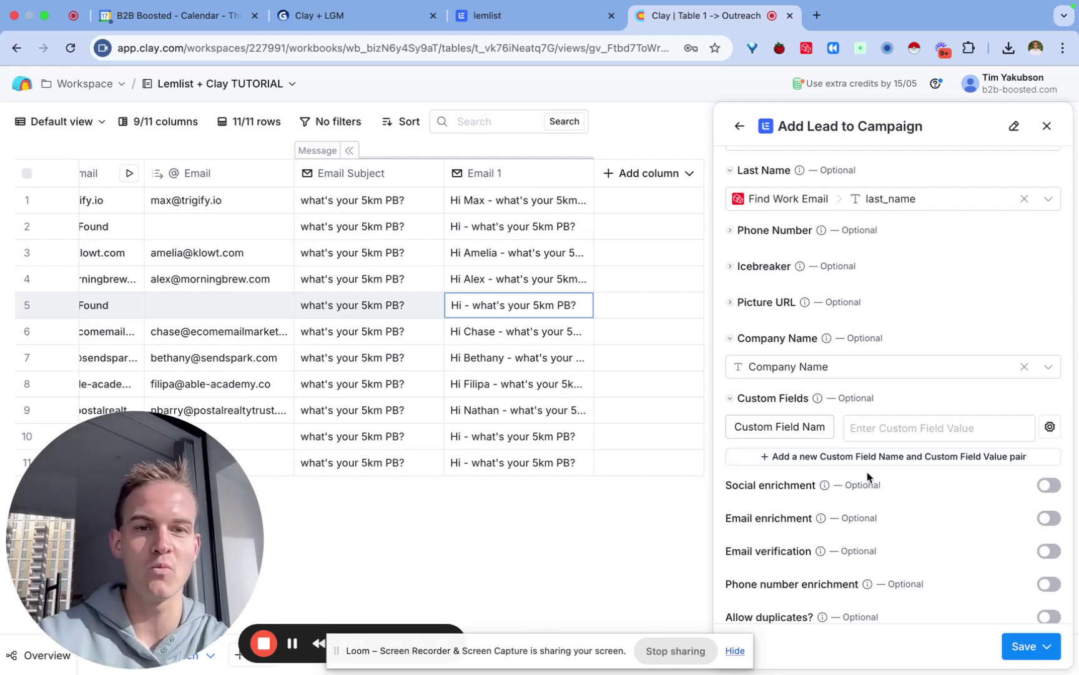
pyautogui.write('e')
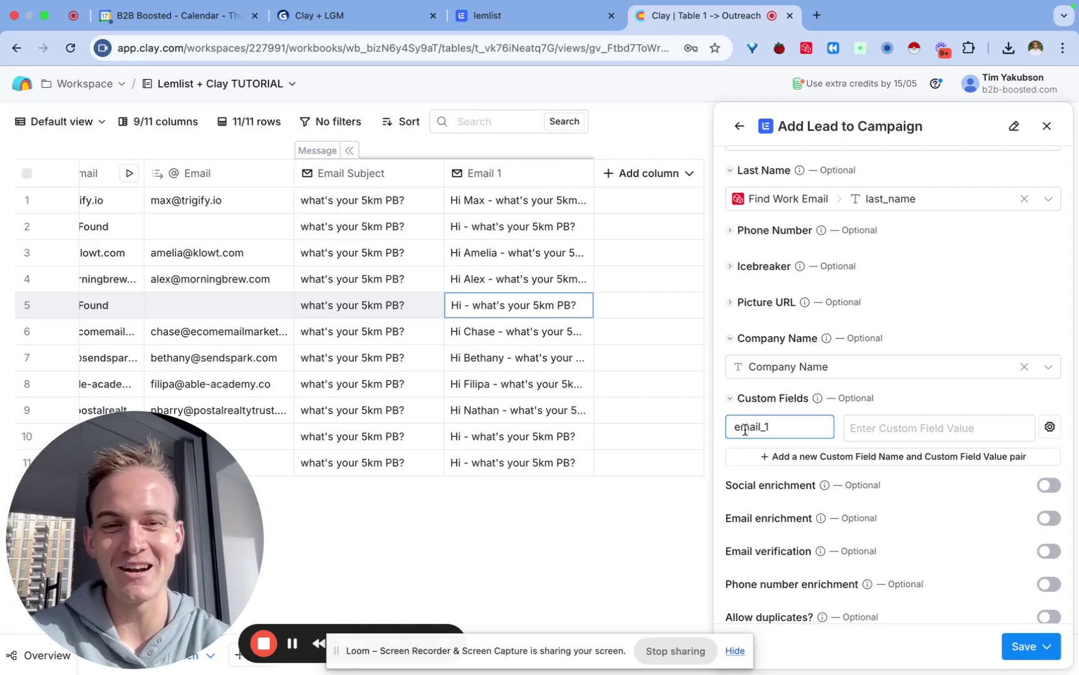
pyautogui.write('mail_1')
pyautogui.click(900, 430)
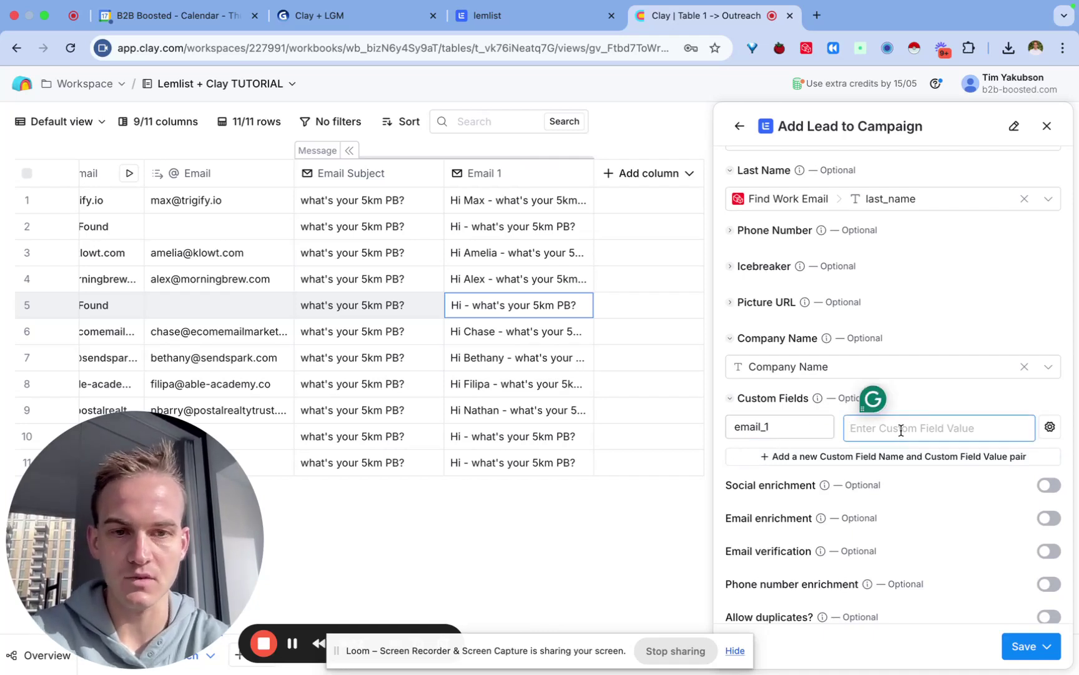
pyautogui.write('/')
# Step: Set email_1's value to the Email 1 column, then save and run all 11 rows
pyautogui.scroll(-1, 862, 537)
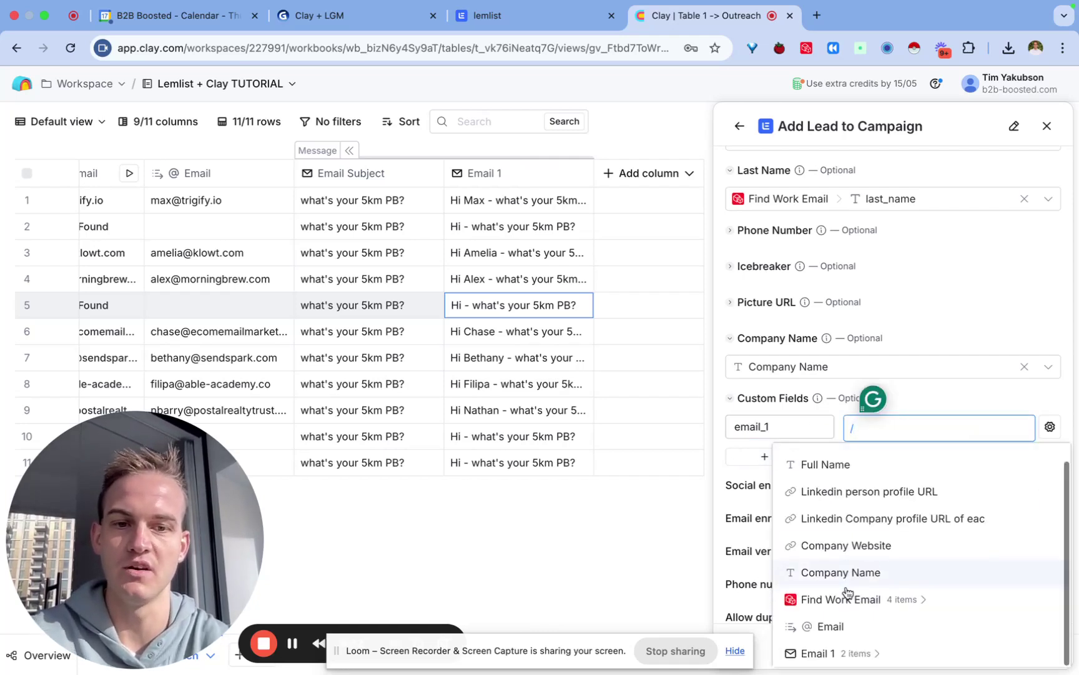
pyautogui.click(820, 654)
pyautogui.click(832, 653)
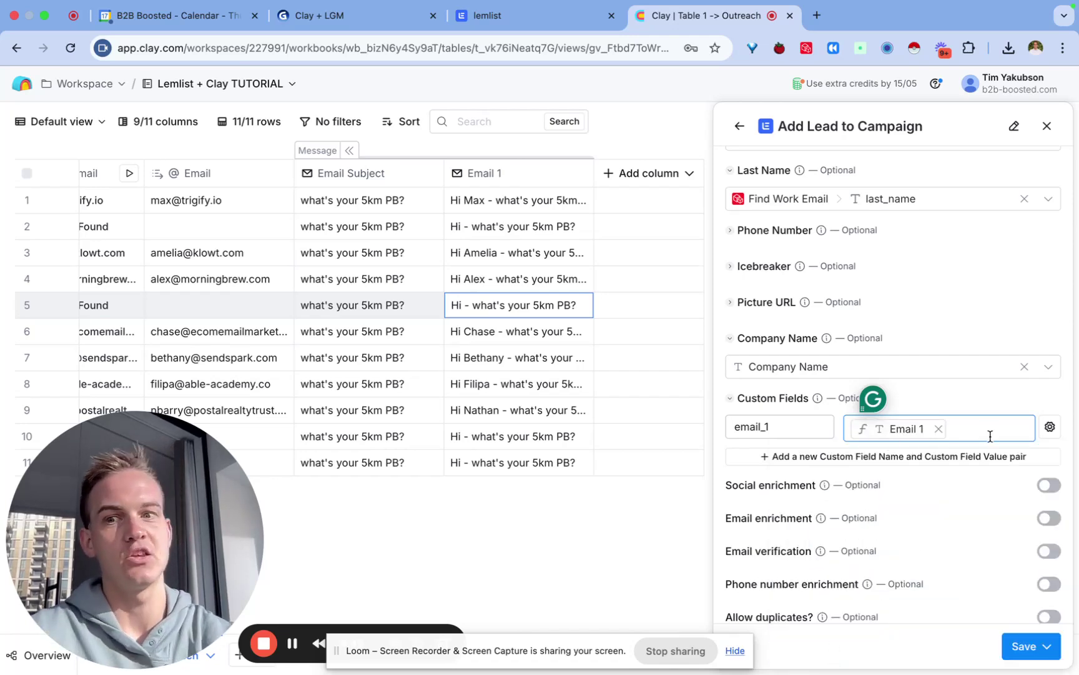
pyautogui.write('/')
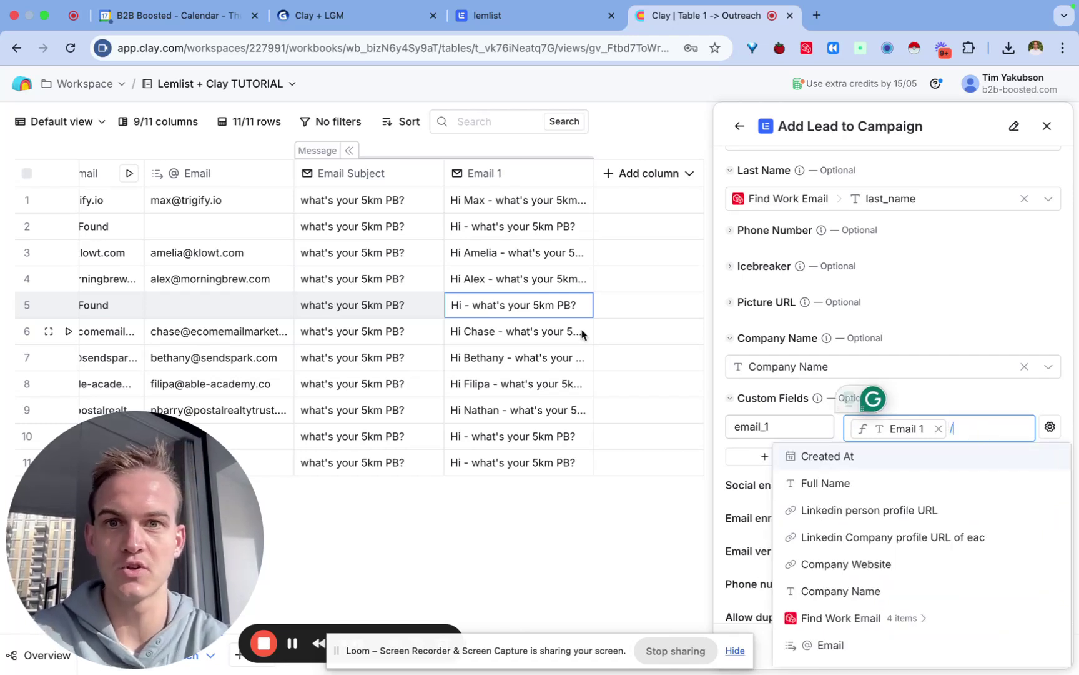
pyautogui.press('Escape')
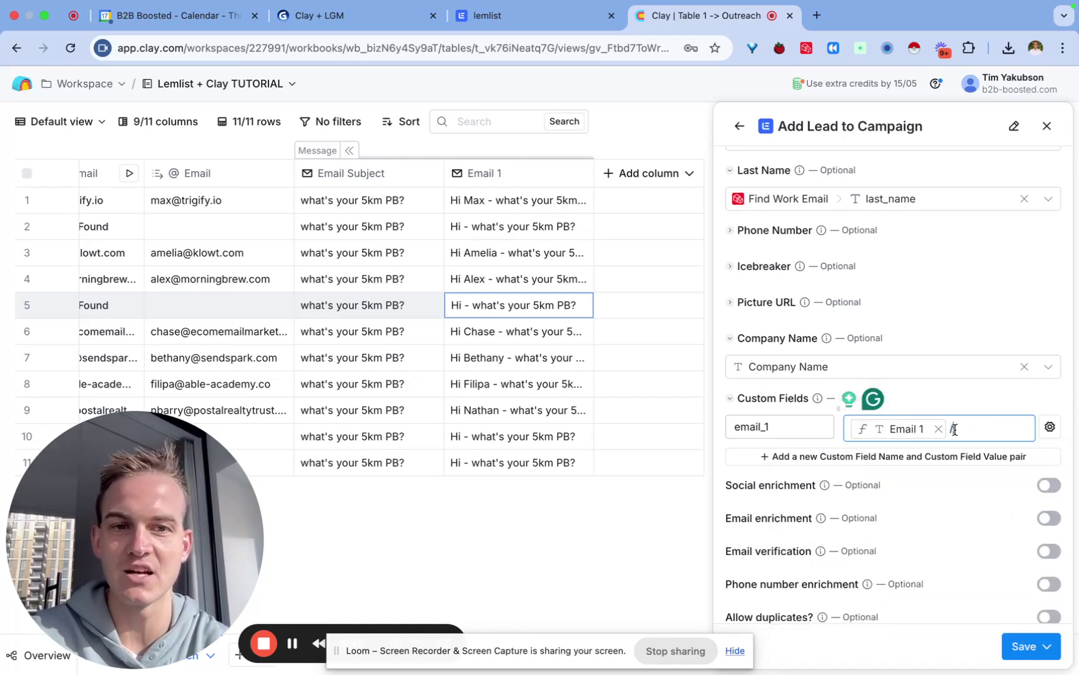
pyautogui.press('BackSpace')
pyautogui.scroll(-3, 936, 398)
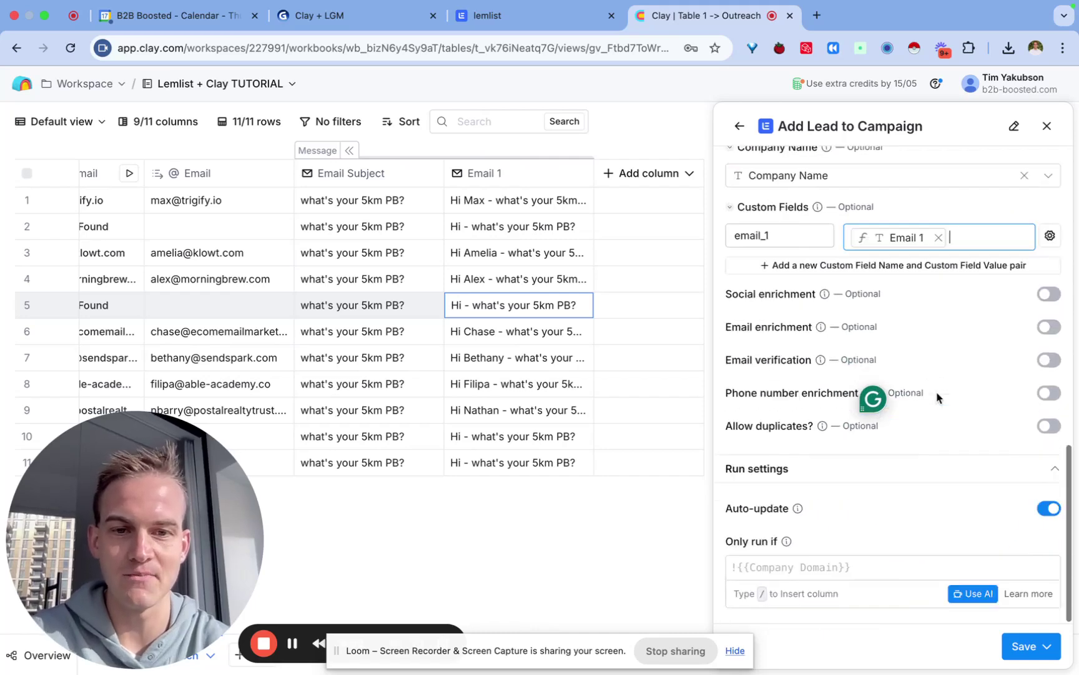
pyautogui.click(1026, 644)
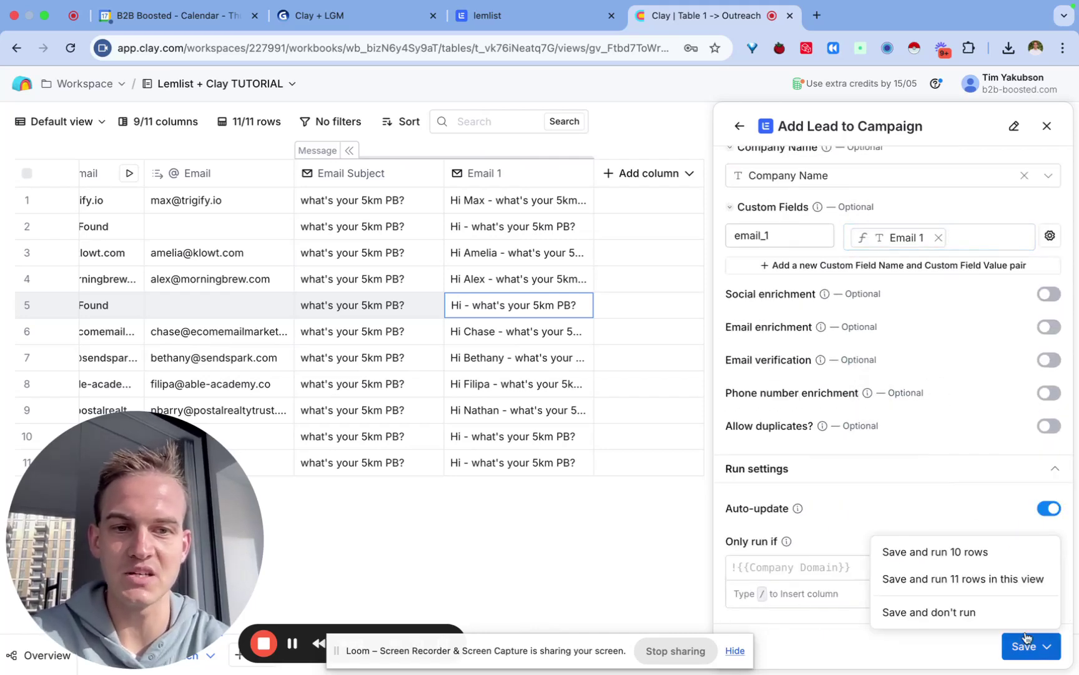
pyautogui.click(1010, 580)
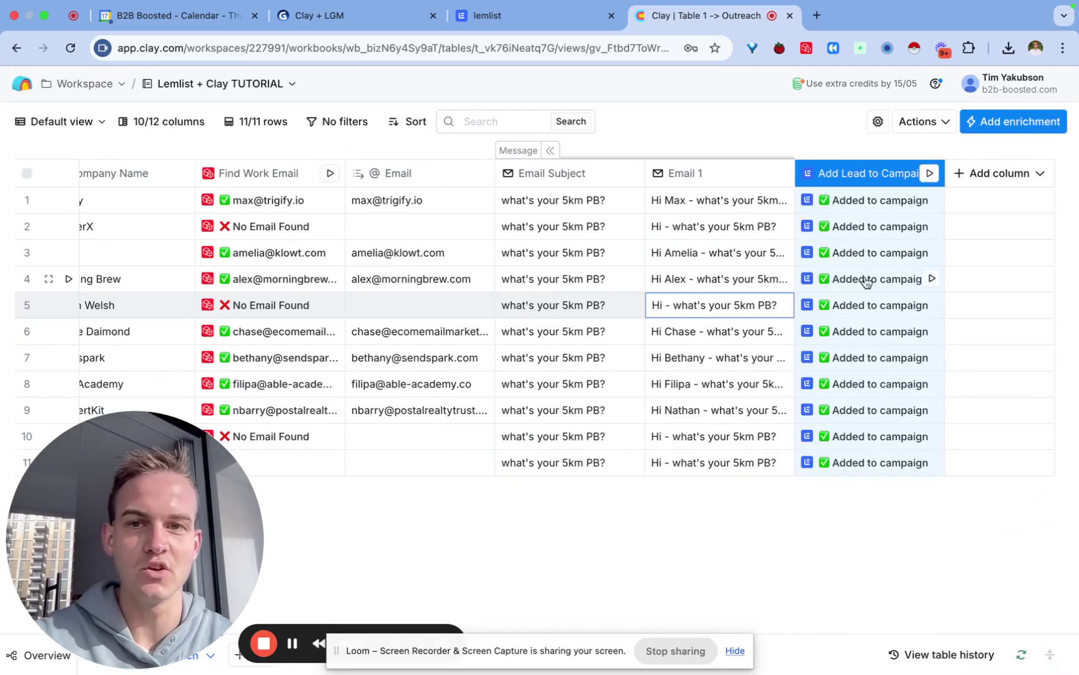
# Step: Check row 2's cell details for Email_1 and Campaign Name Test 1, then return to Gamma
pyautogui.click(861, 224)
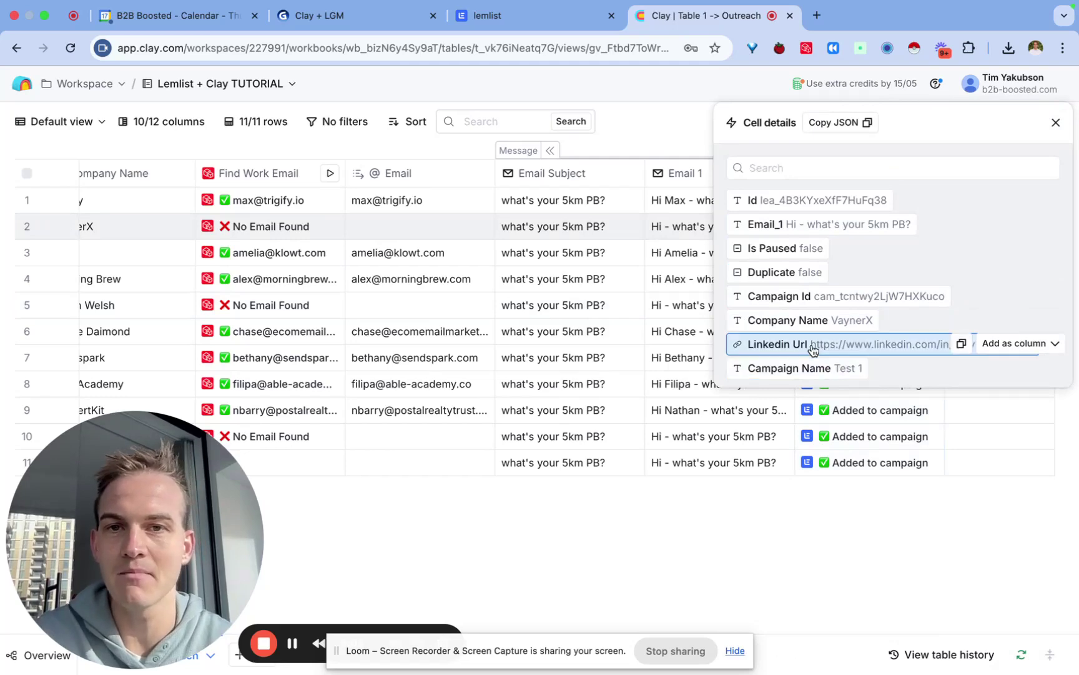
pyautogui.click(492, 26)
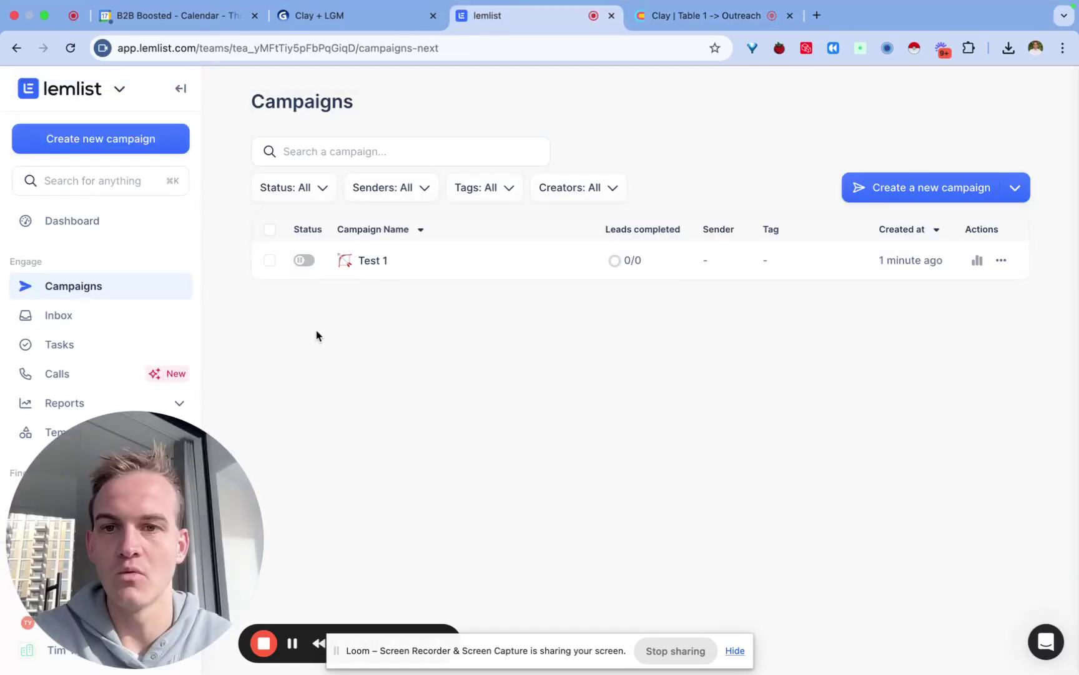
pyautogui.click(354, 23)
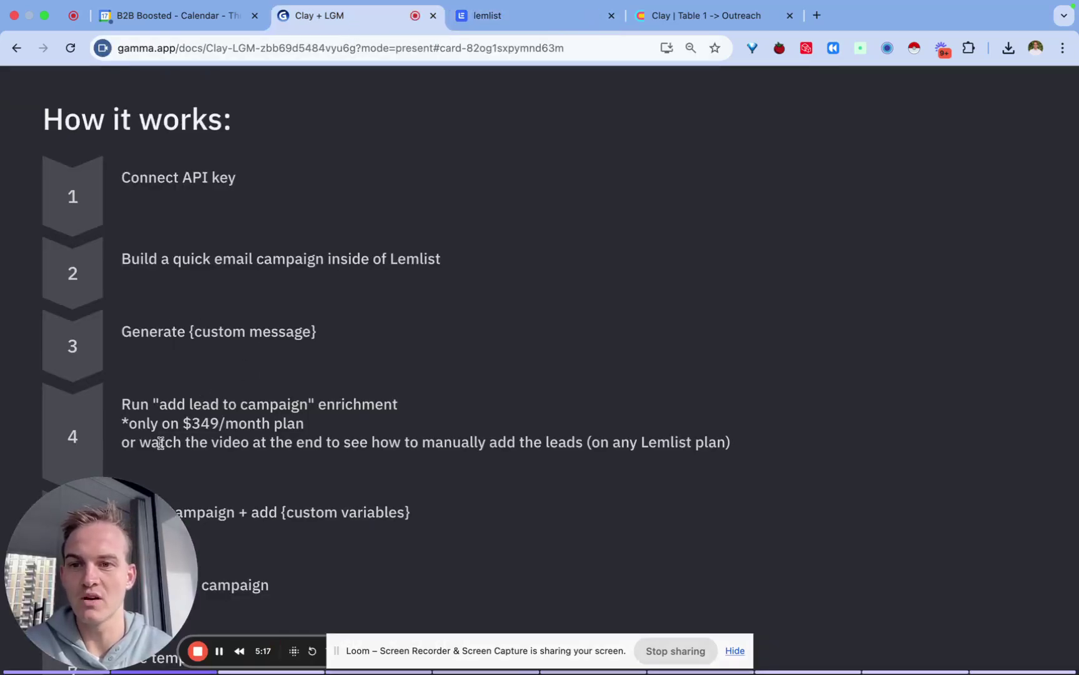
# Step: Highlight the $349/month plan price on step 4, then go back to the Clay outreach table
pyautogui.moveTo(138, 519); pyautogui.dragTo(735, 201)
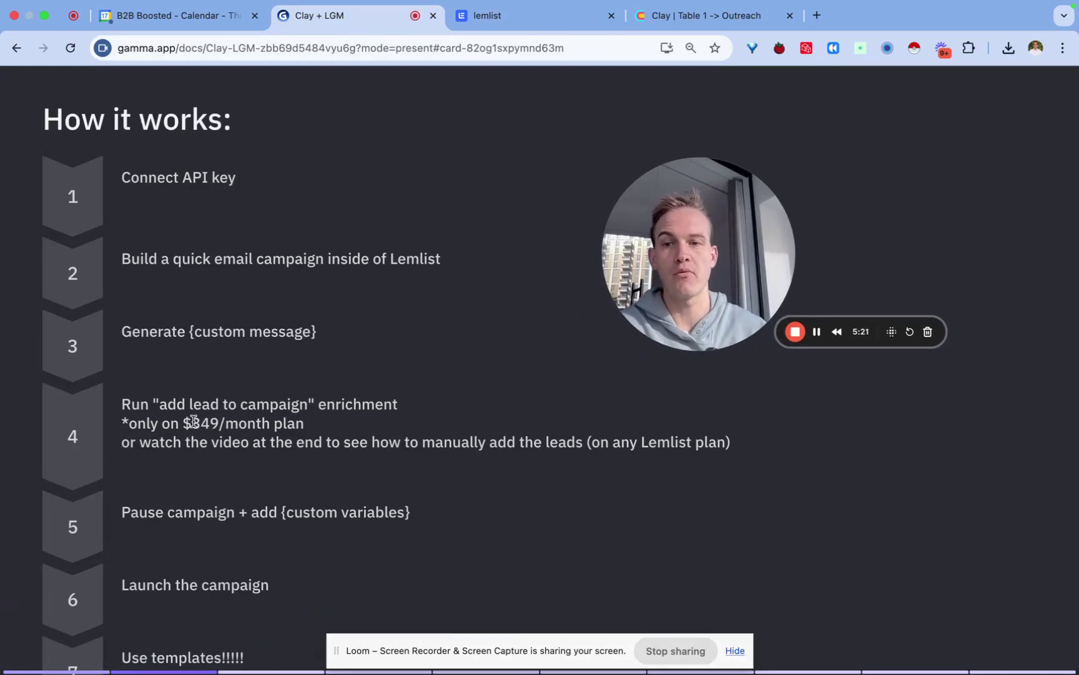
pyautogui.moveTo(192, 424); pyautogui.dragTo(296, 417)
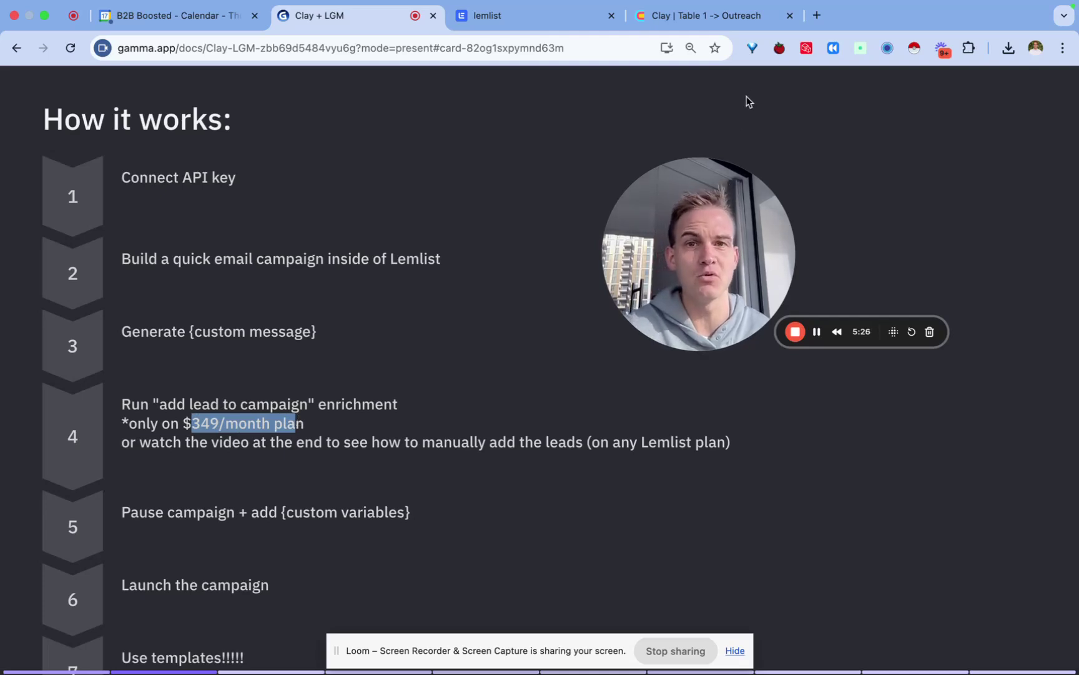
pyautogui.click(717, 27)
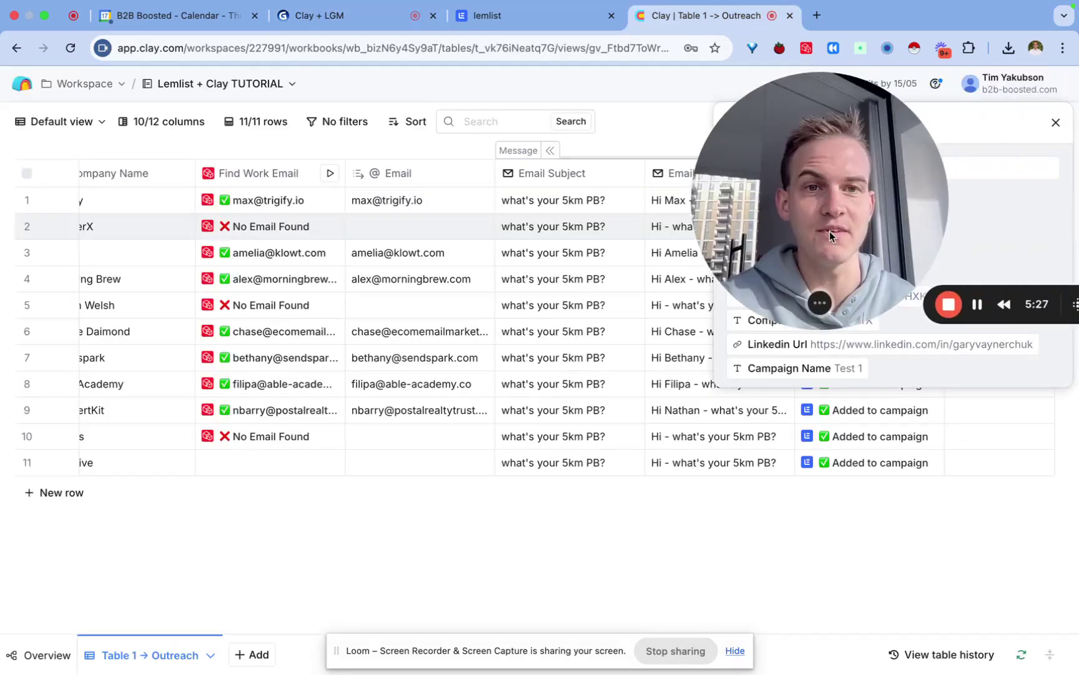
# Step: Close Cell details, check the Actions > Export options, then switch to lemlist Campaigns
pyautogui.click(1055, 123)
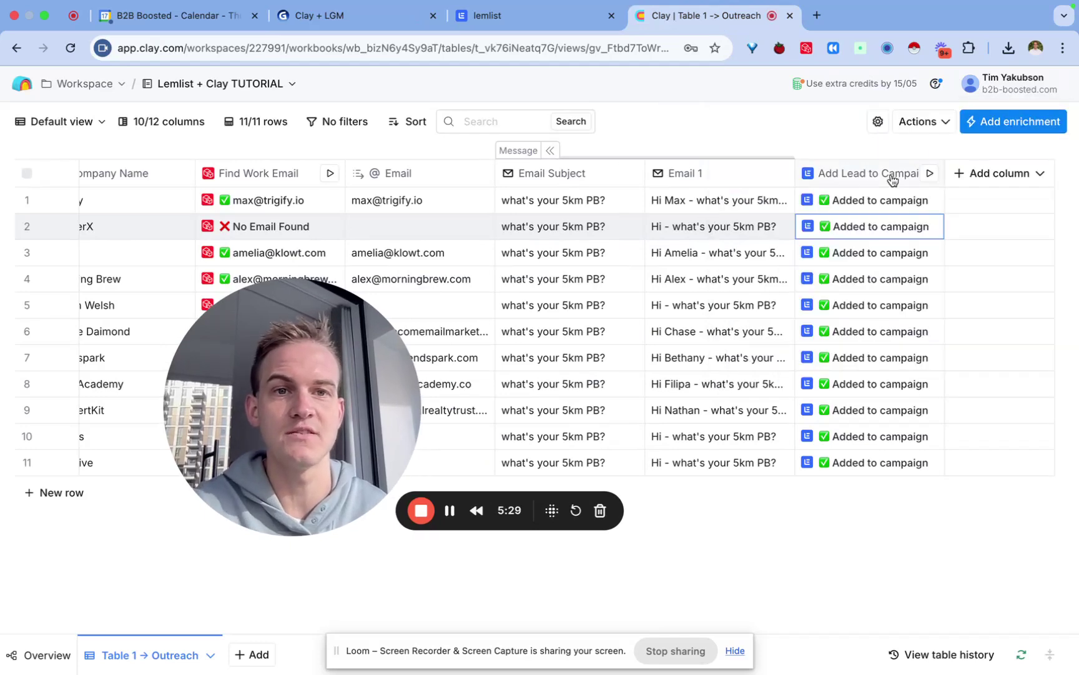
pyautogui.click(916, 128)
pyautogui.click(865, 212)
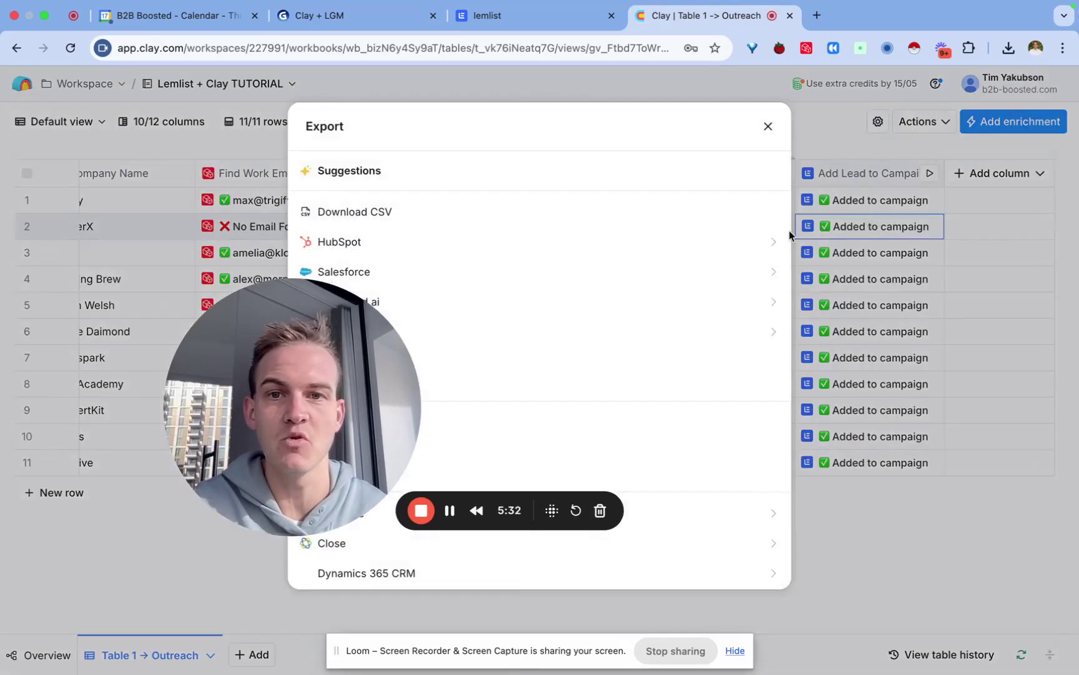
pyautogui.click(768, 127)
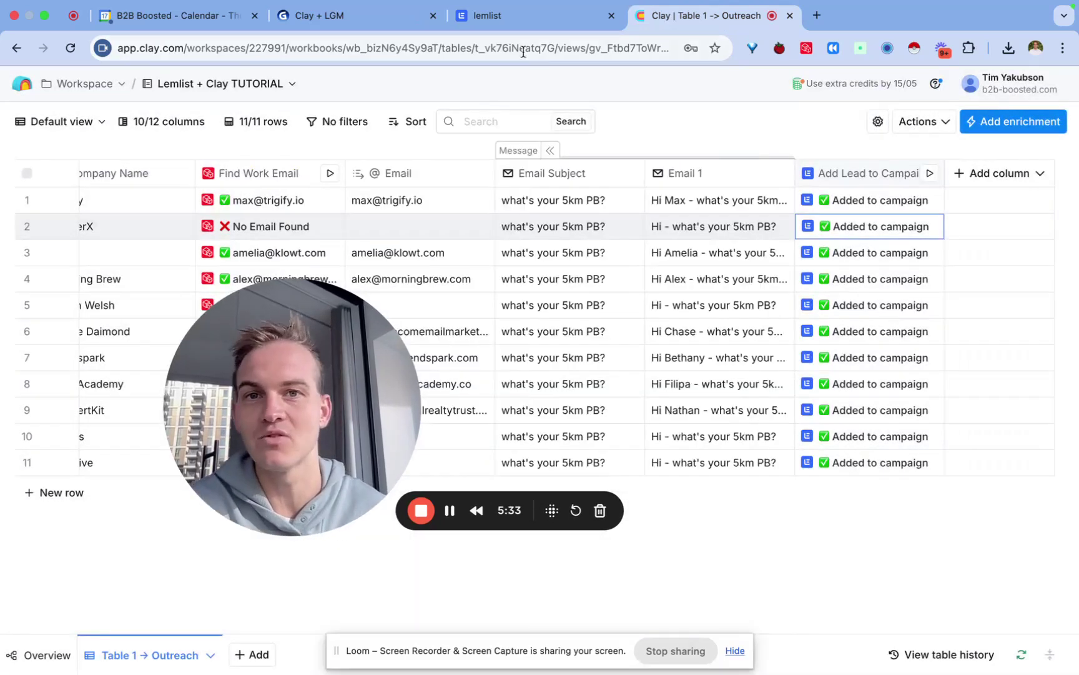
pyautogui.click(520, 24)
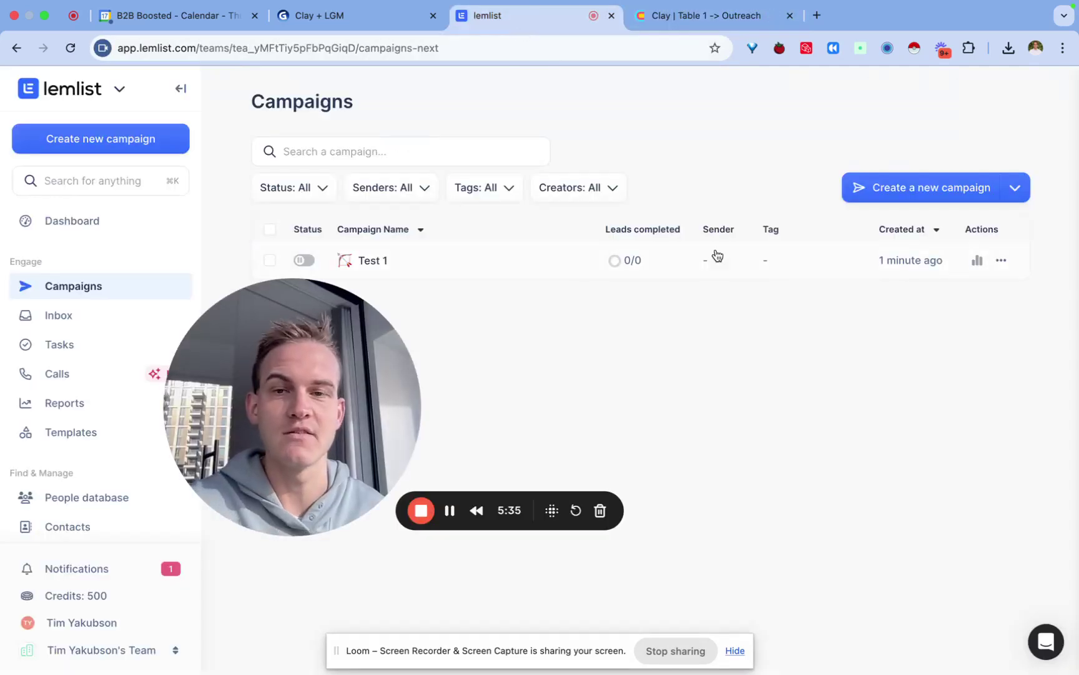
# Step: Open the Test 1 campaign from the lemlist Campaigns list
pyautogui.hotkey('ctrl', 'shift', 'Tab')
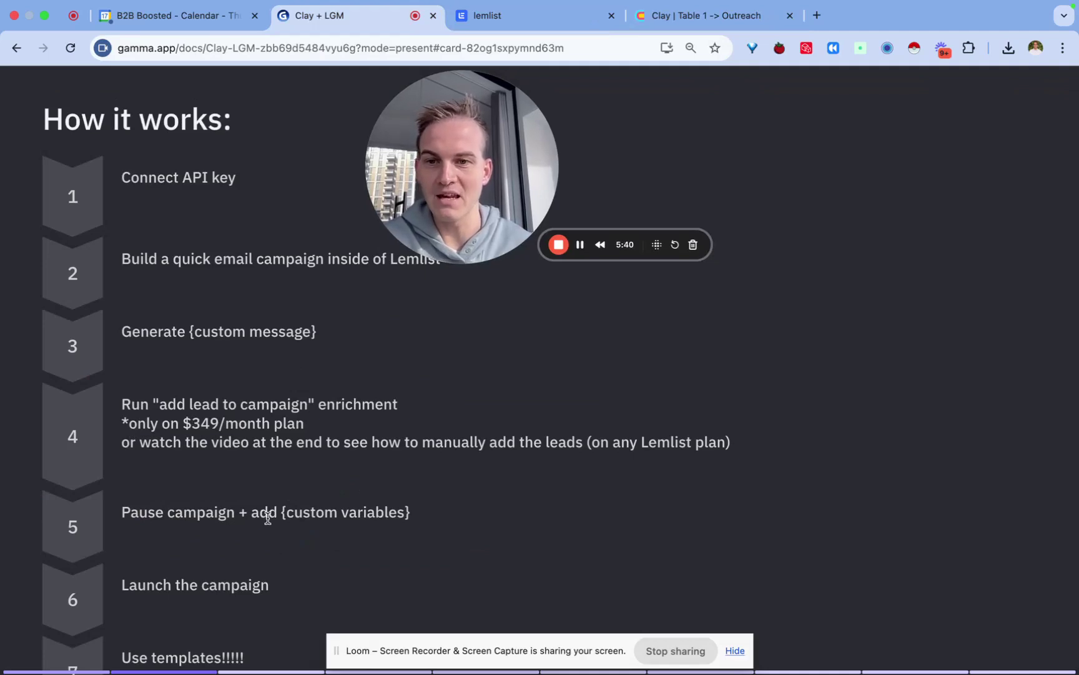
pyautogui.hotkey('ctrl', 'Tab')
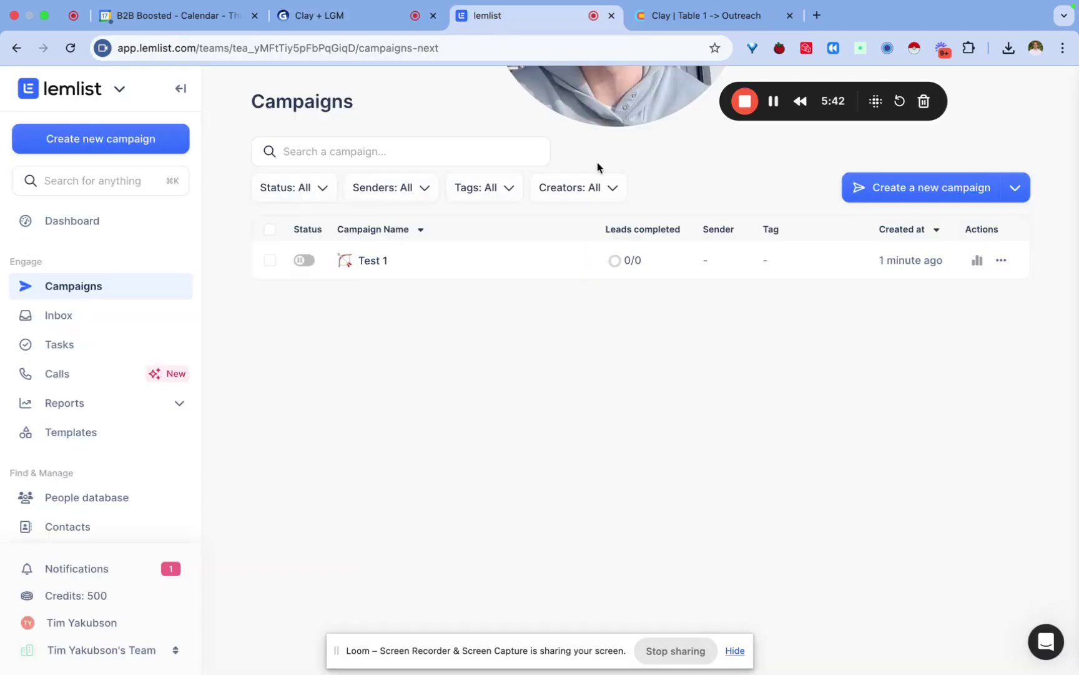
pyautogui.click(555, 275)
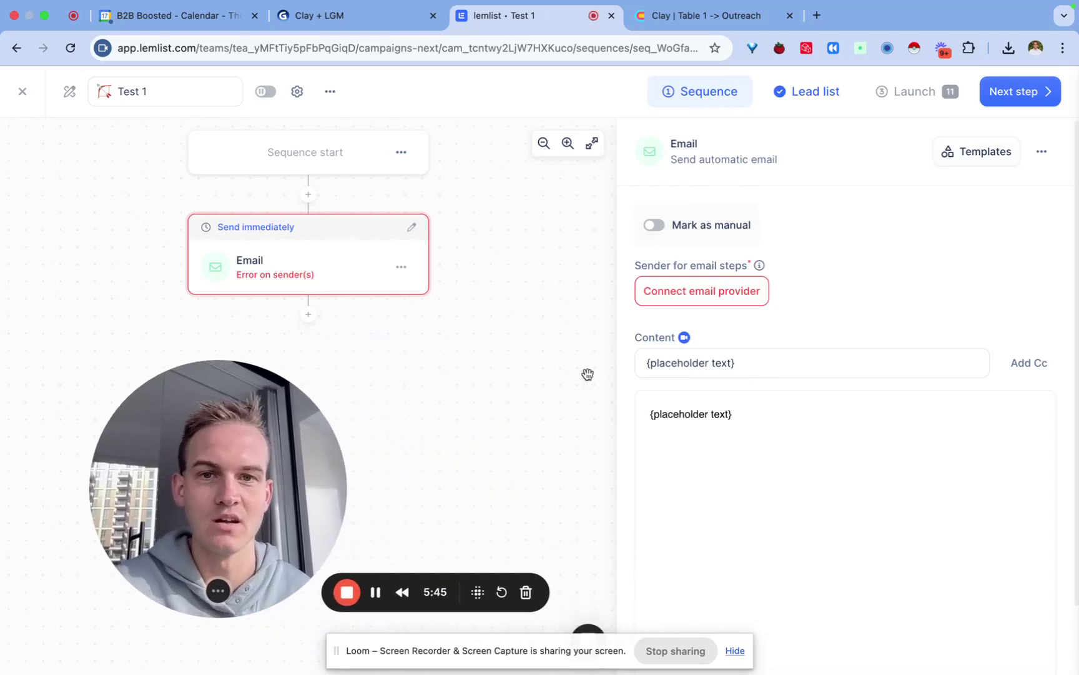
# Step: Review the 11 imported leads in Lead list, then return to the Sequence tab
pyautogui.click(812, 92)
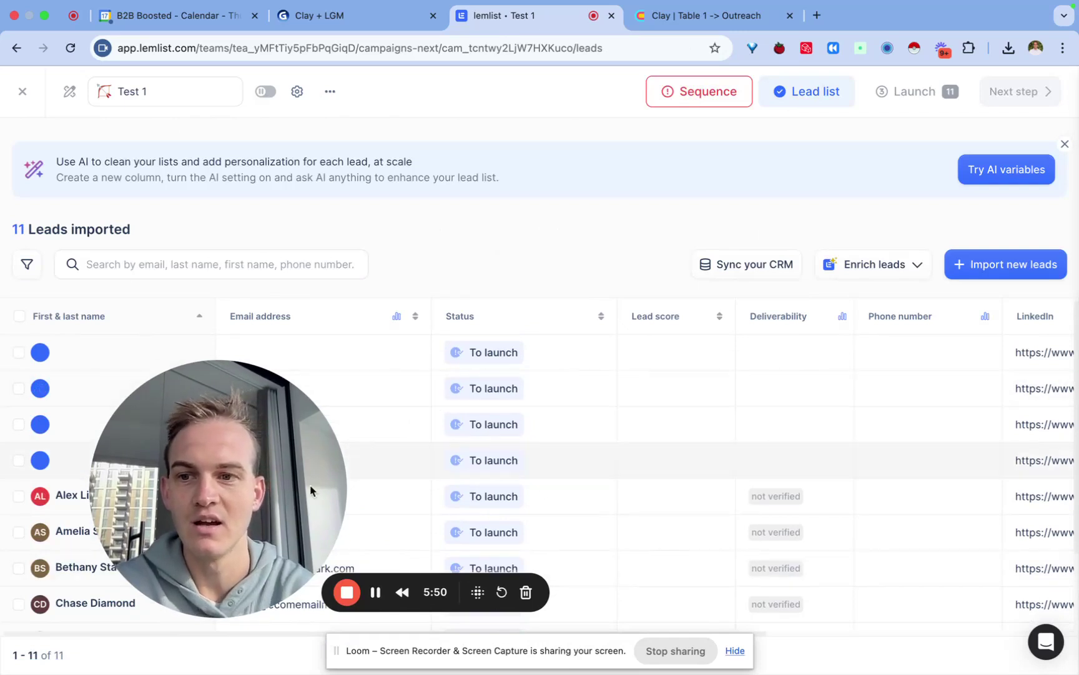
pyautogui.moveTo(241, 538); pyautogui.dragTo(244, 509)
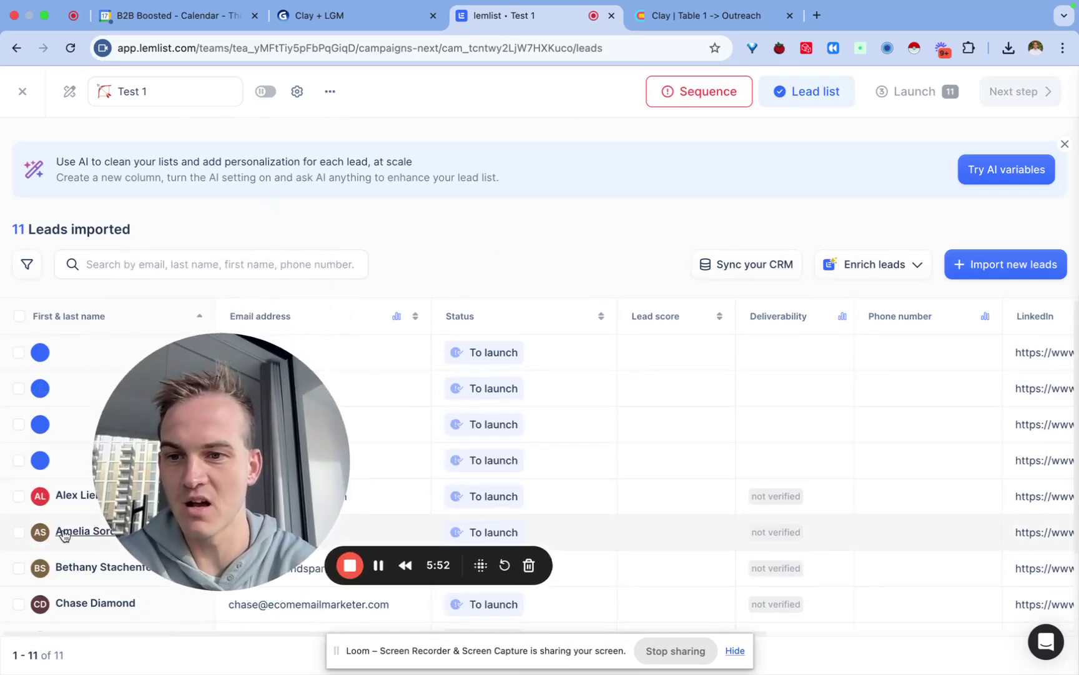
pyautogui.scroll(-3, 25, 475)
pyautogui.hscroll(5, 516, 431)
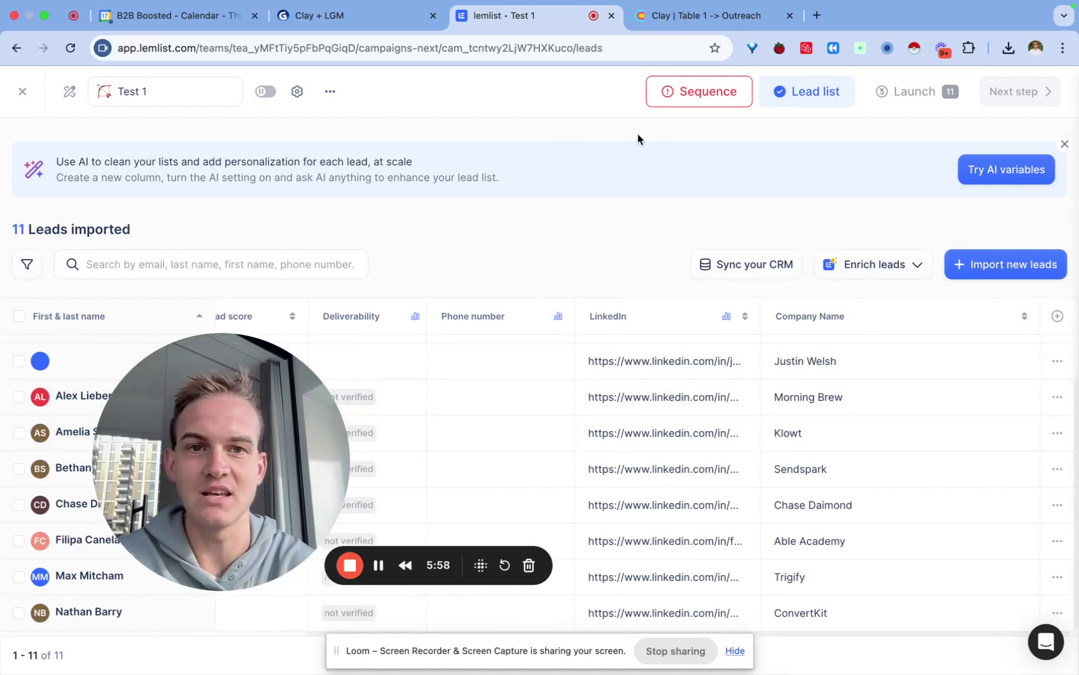
pyautogui.click(721, 93)
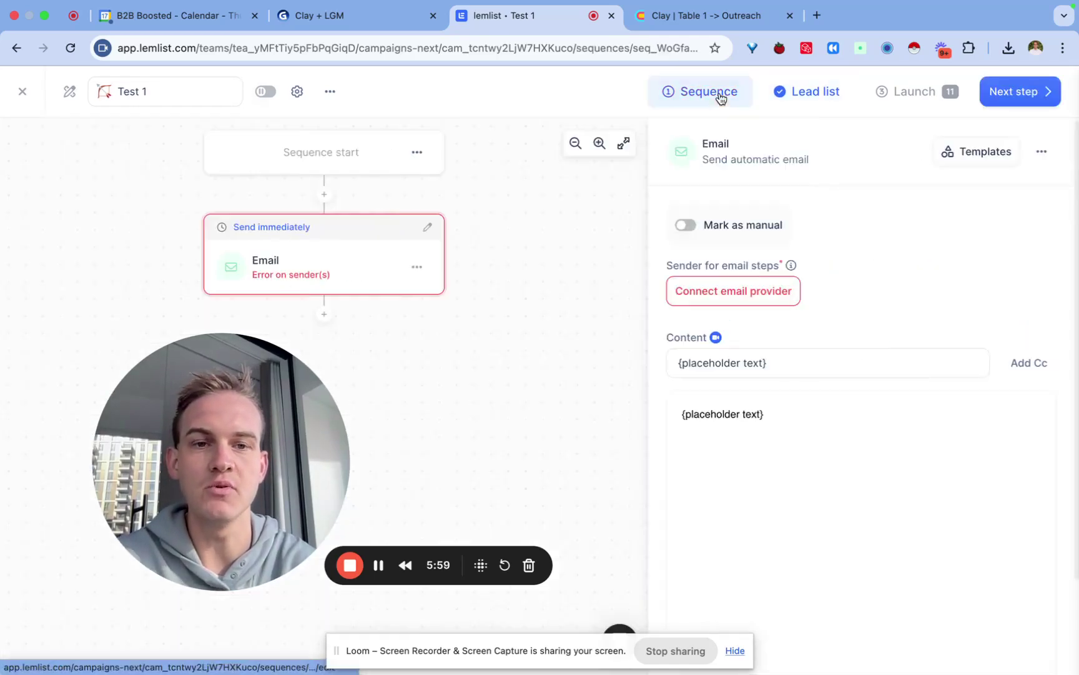
# Step: Replace the placeholder email body with the {{email_1}} personalization variable
pyautogui.tripleClick(746, 415)
pyautogui.press('BackSpace')
pyautogui.scroll(-2, 743, 425)
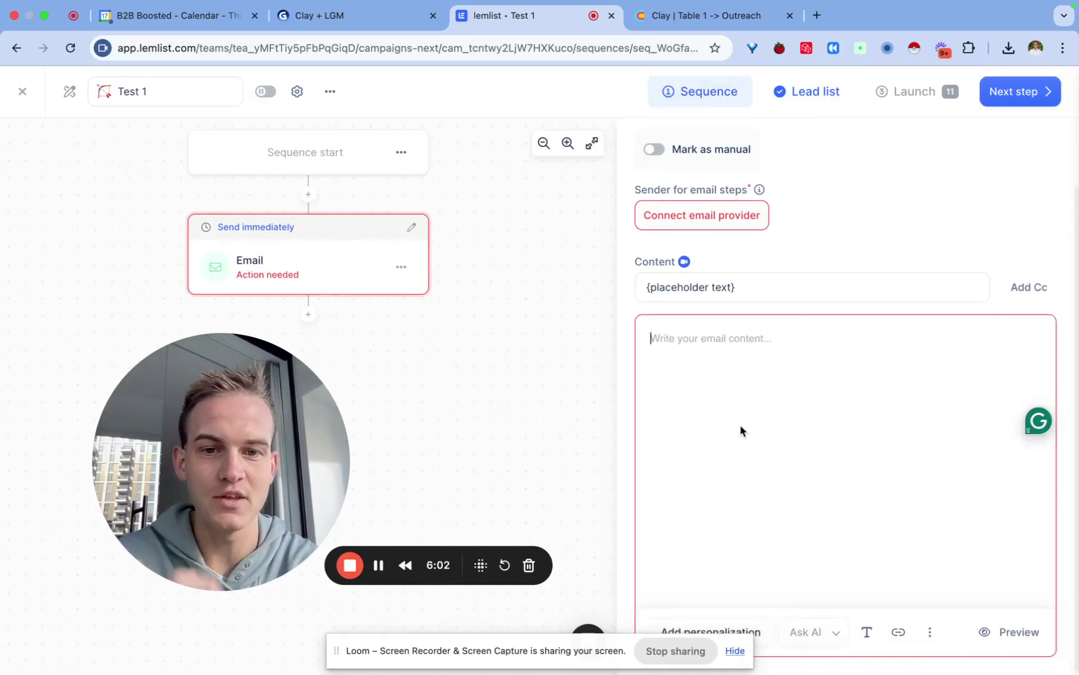
pyautogui.moveTo(600, 653); pyautogui.dragTo(258, 649)
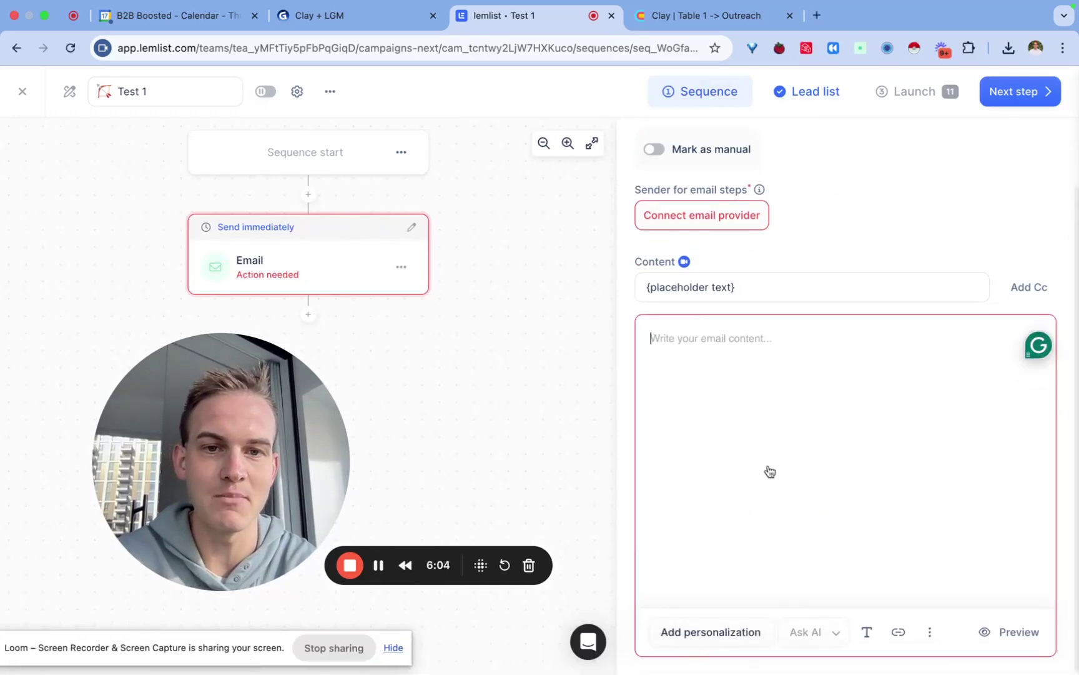
pyautogui.click(708, 631)
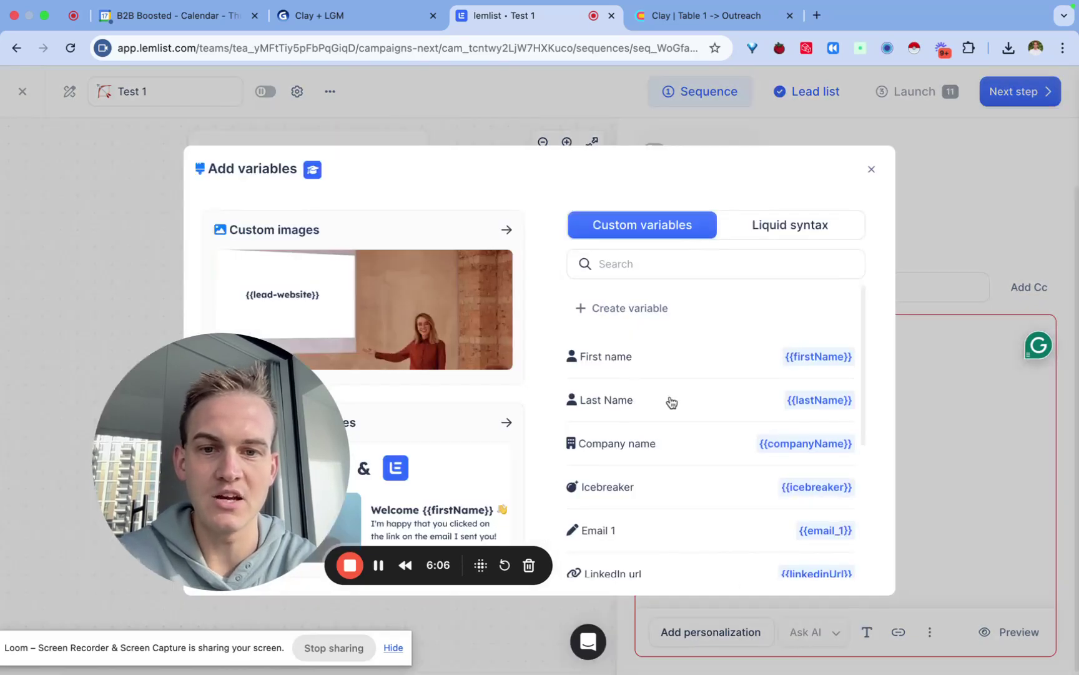
pyautogui.scroll(-5, 670, 402)
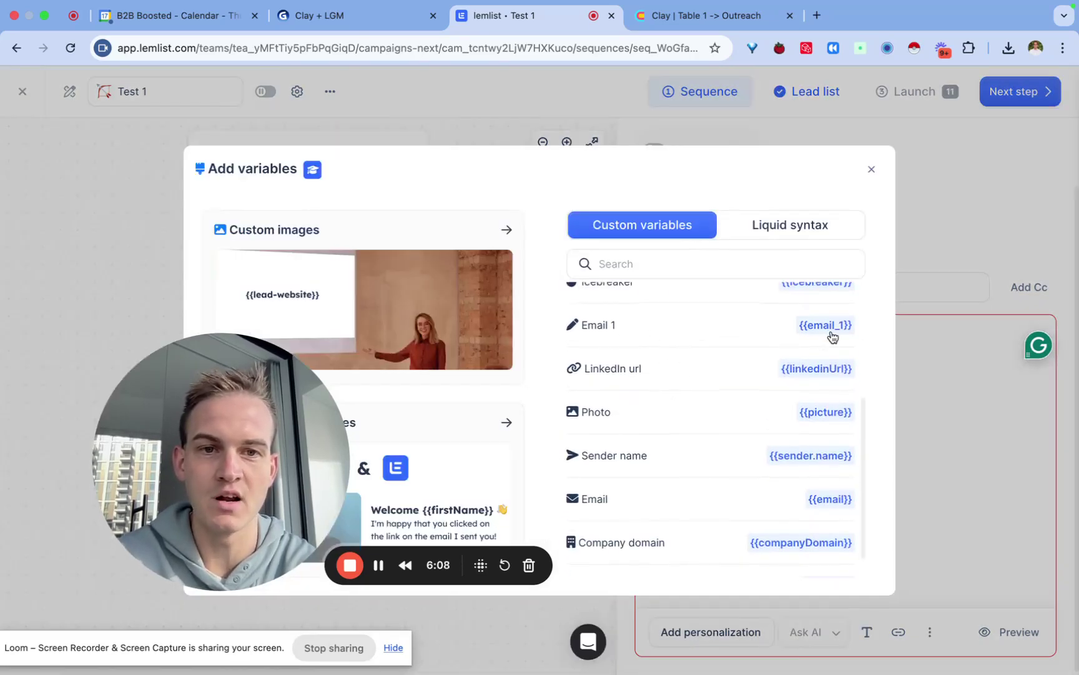
pyautogui.click(749, 324)
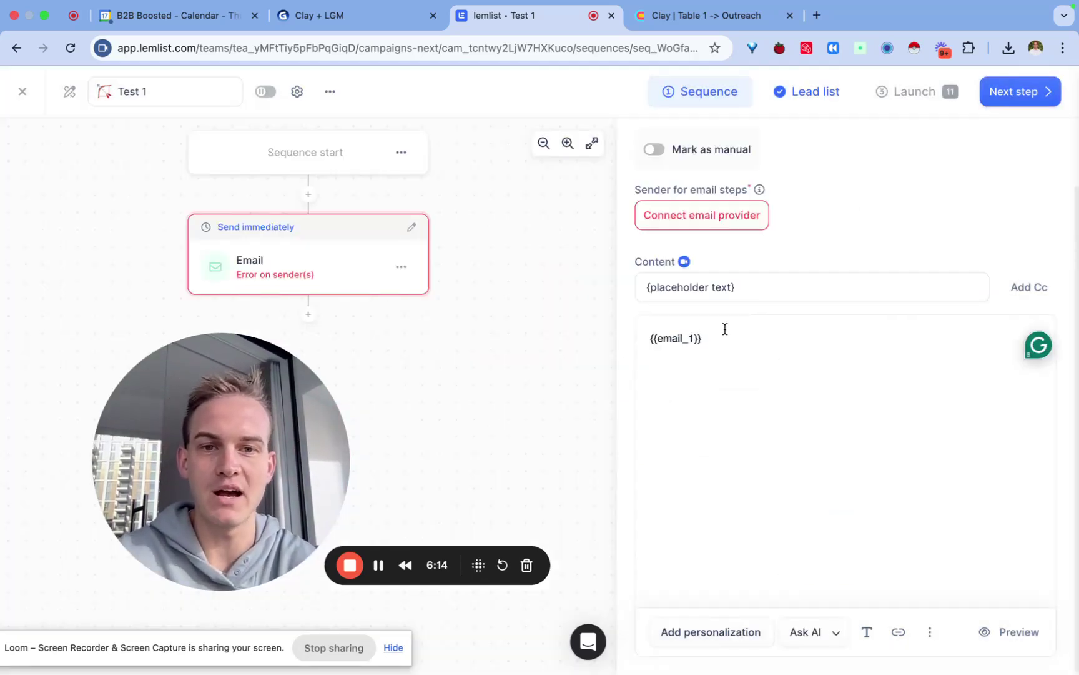
# Step: Change the email subject line to 'Question'
pyautogui.click(810, 289)
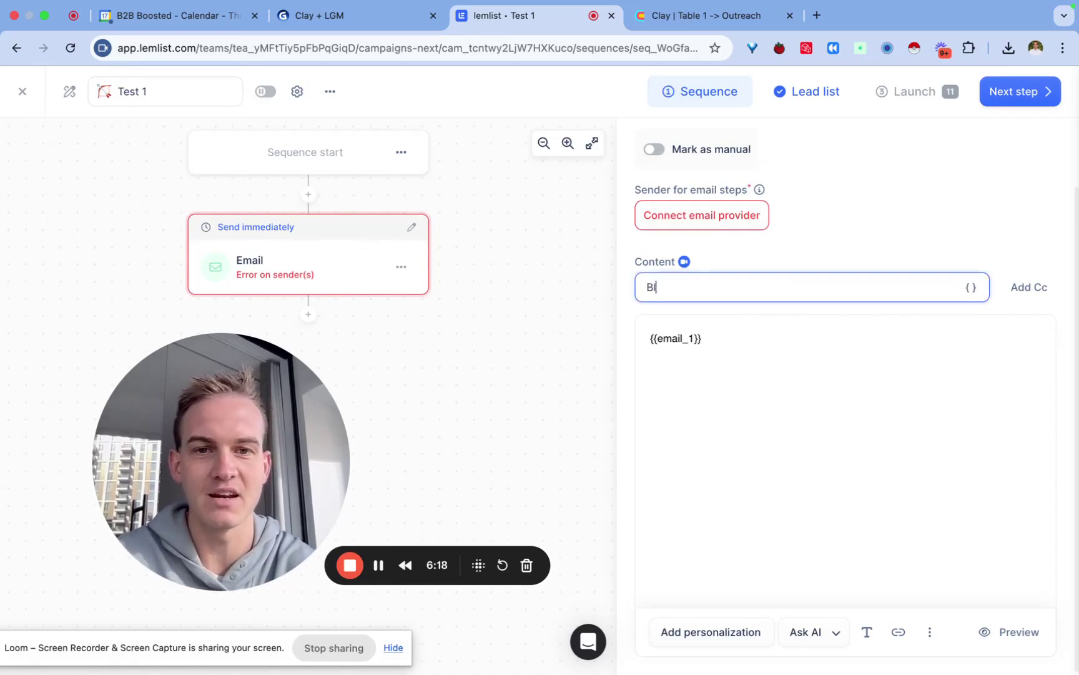
pyautogui.press('BackSpace')
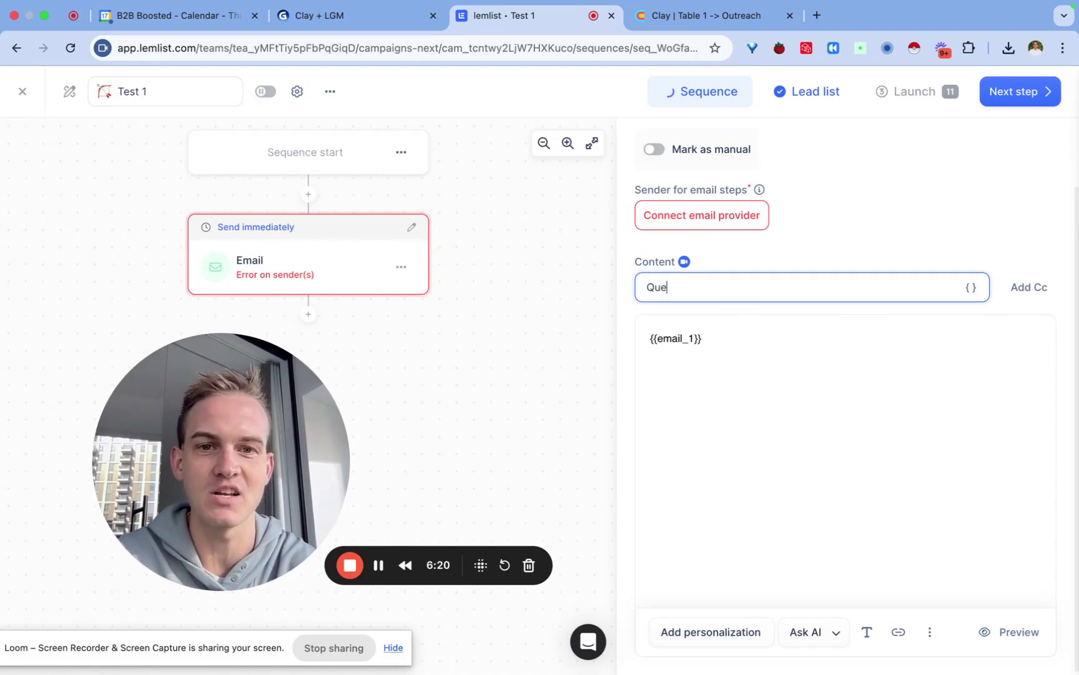
pyautogui.click(838, 363)
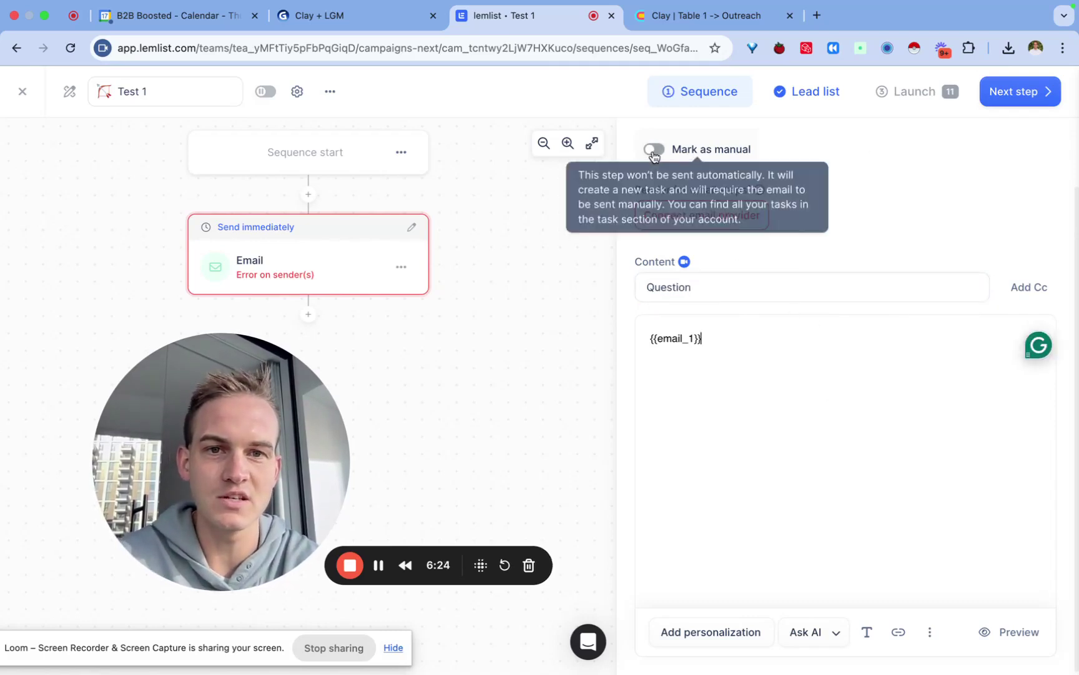
# Step: Preview the email and compare it with row 6's Email 1 message in Clay
pyautogui.click(990, 637)
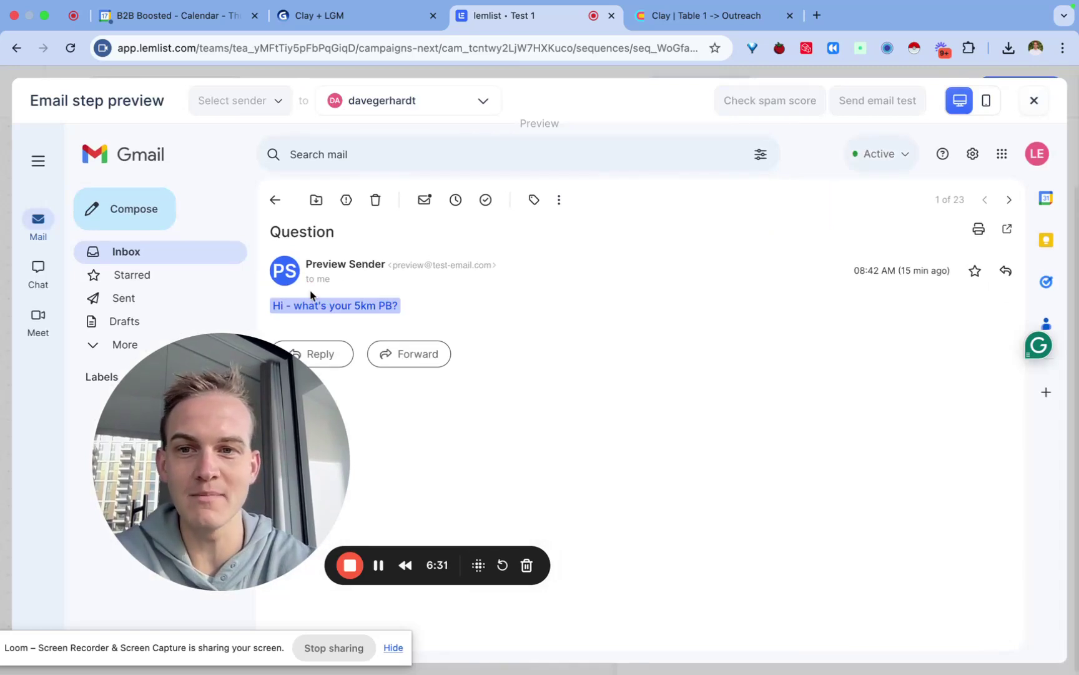
pyautogui.moveTo(272, 304)
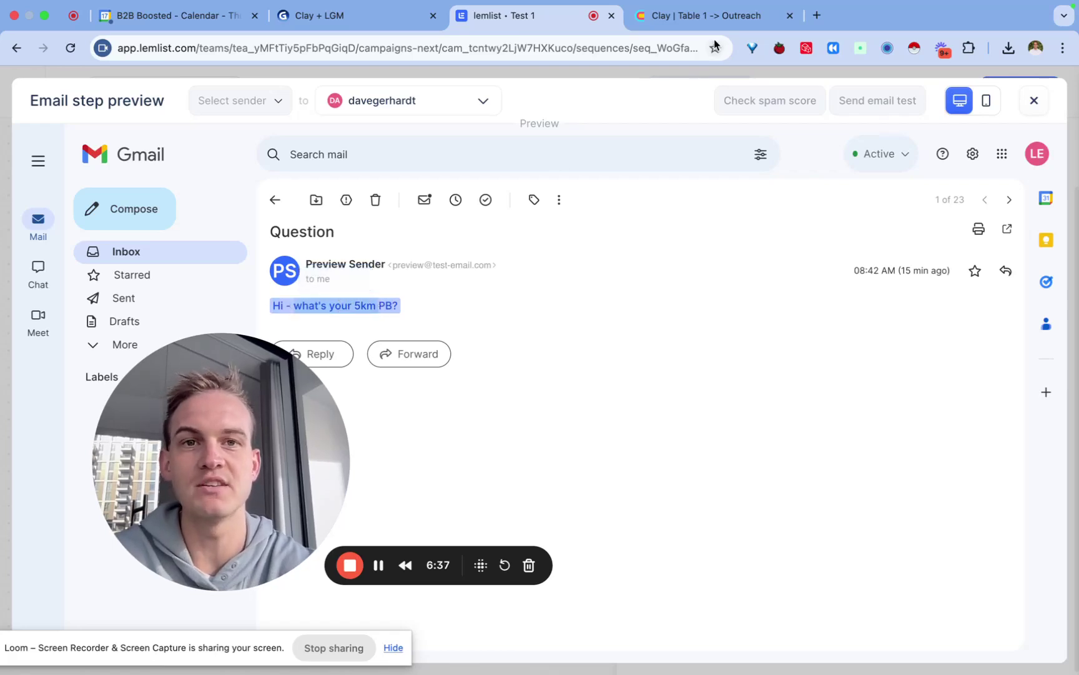
pyautogui.click(717, 19)
pyautogui.doubleClick(717, 336)
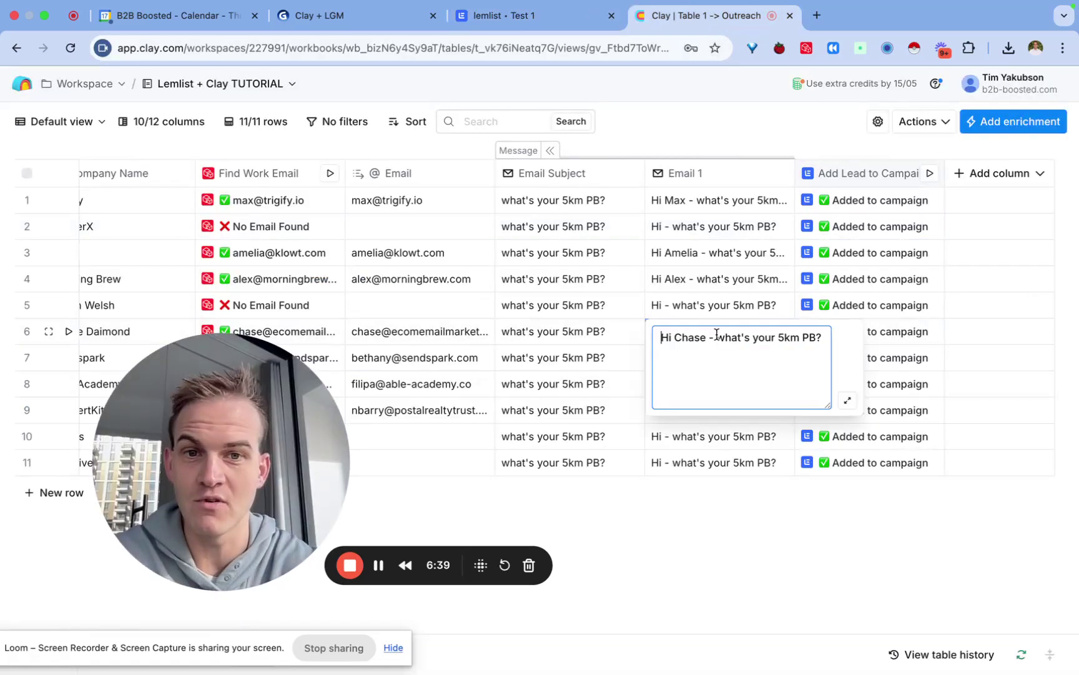
pyautogui.press('Escape')
pyautogui.click(494, 15)
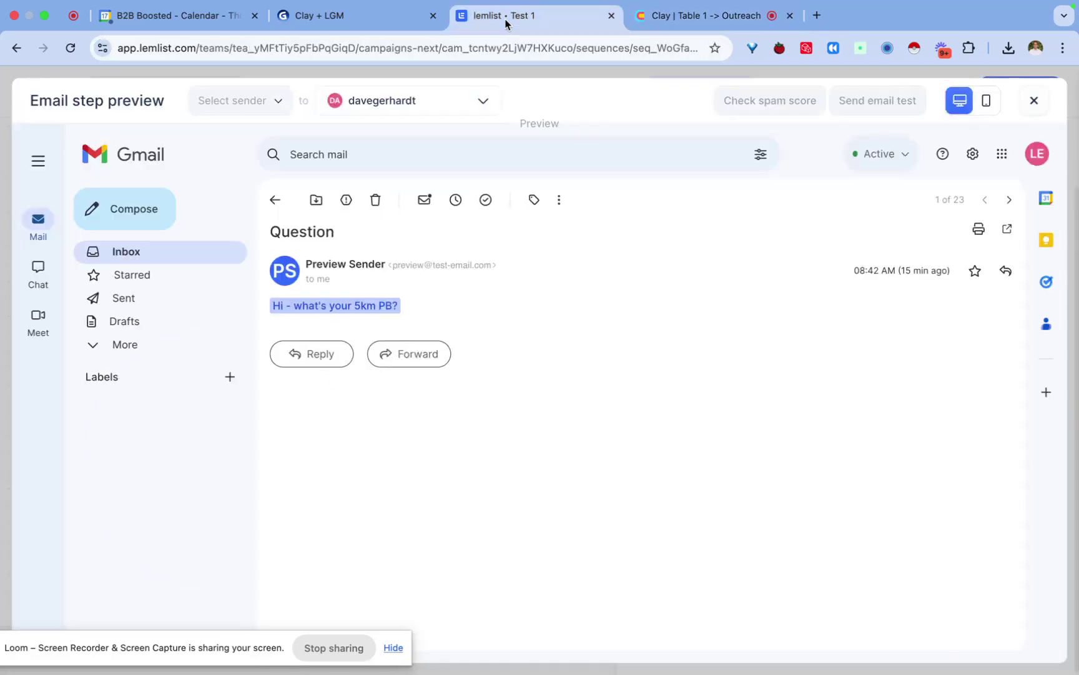
pyautogui.press('Escape')
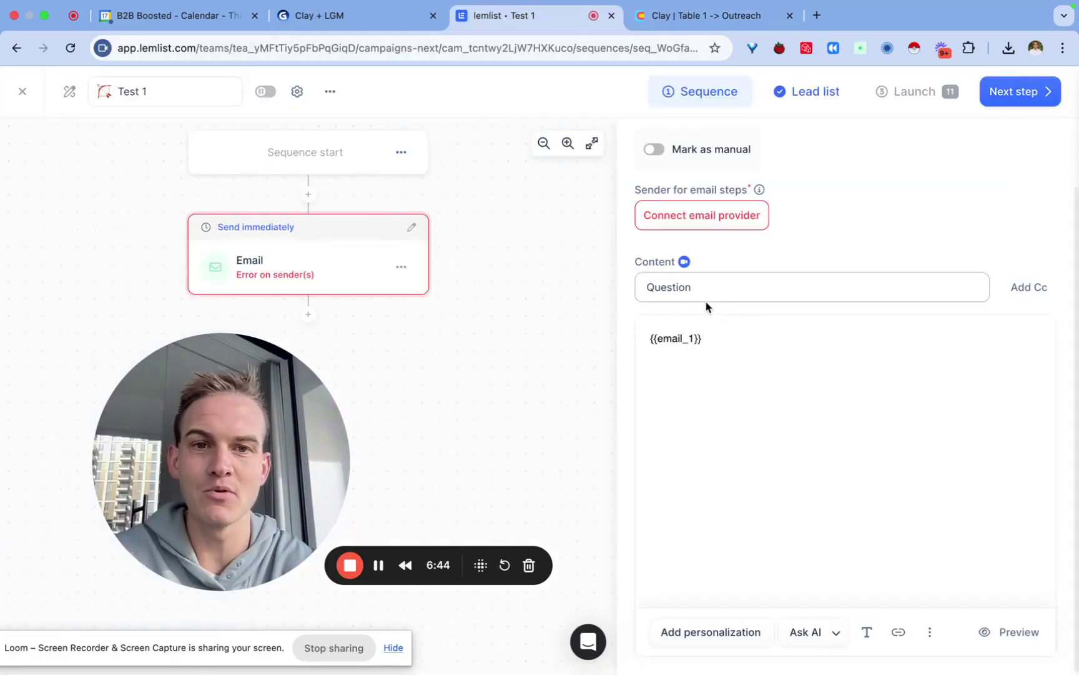
# Step: Select the subject 'Question' and glance at Clay before returning to the lemlist sequence
pyautogui.moveTo(716, 280); pyautogui.dragTo(647, 285)
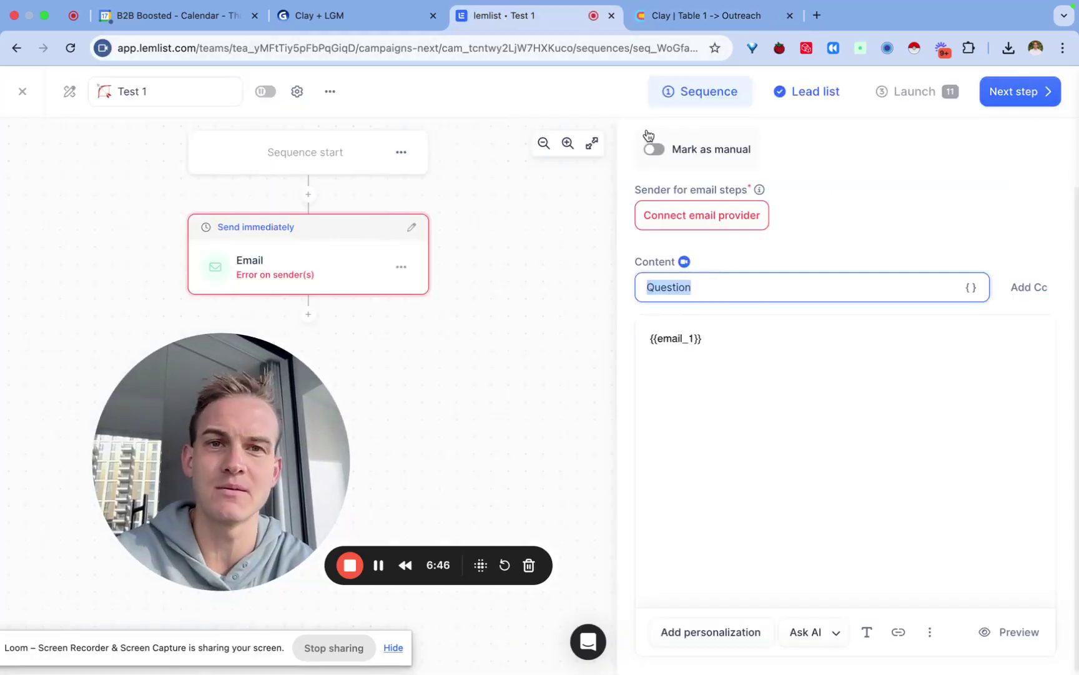
pyautogui.moveTo(670, 6)
pyautogui.click(663, 30)
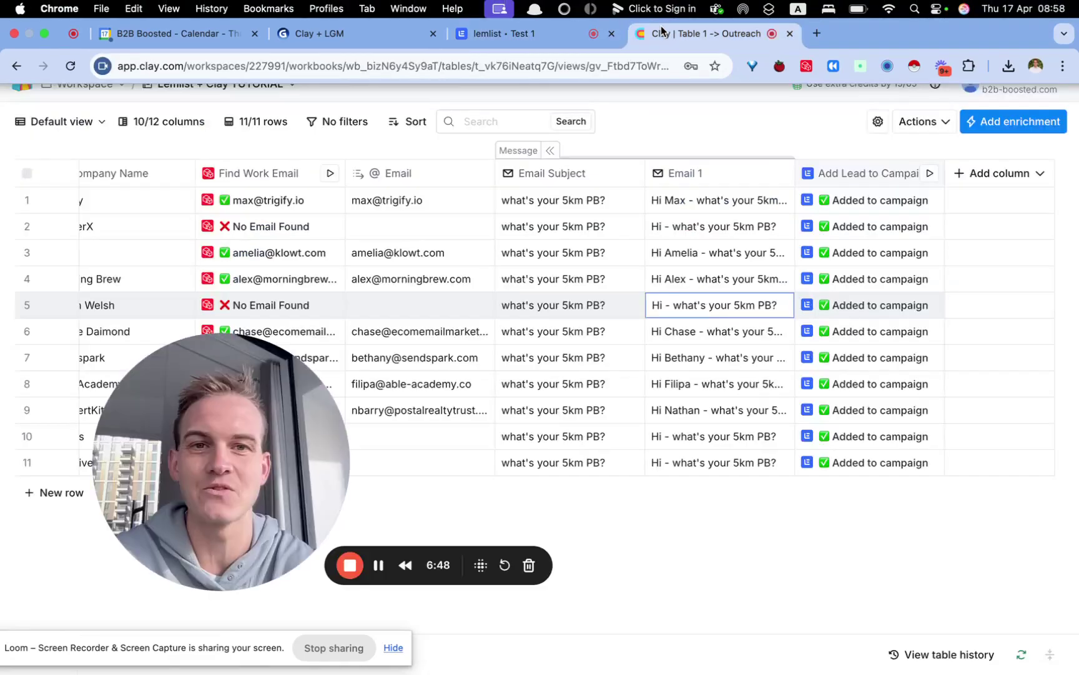
pyautogui.click(521, 53)
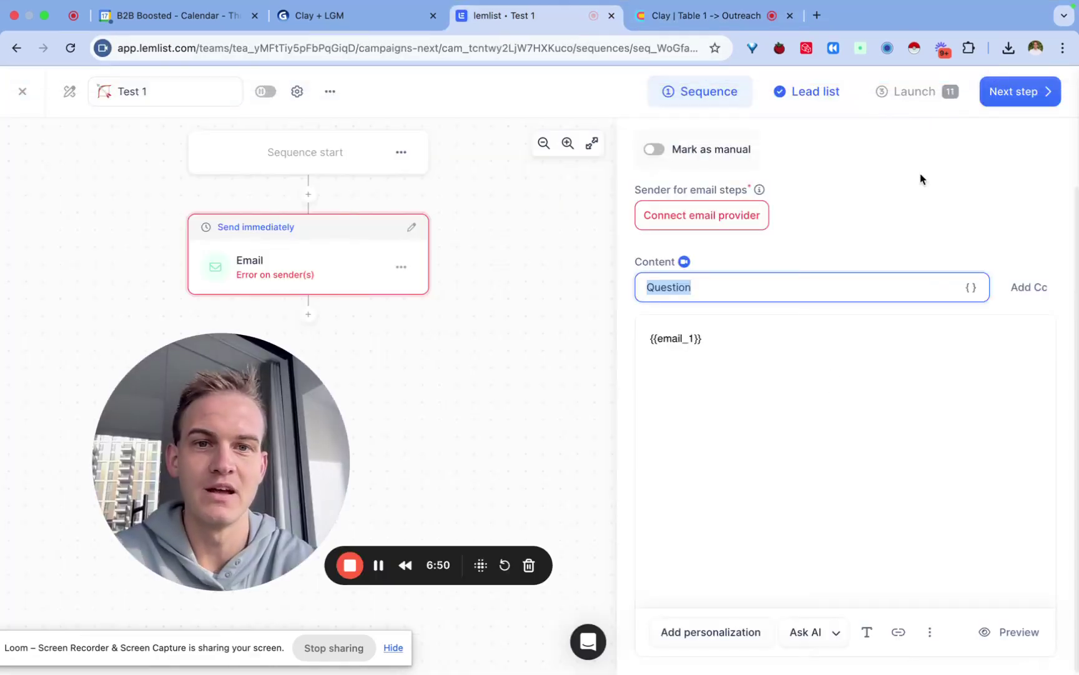
# Step: Move on to the Test 1 lead list, review the 11 leads, and dismiss the AI tips banner
pyautogui.click(1031, 92)
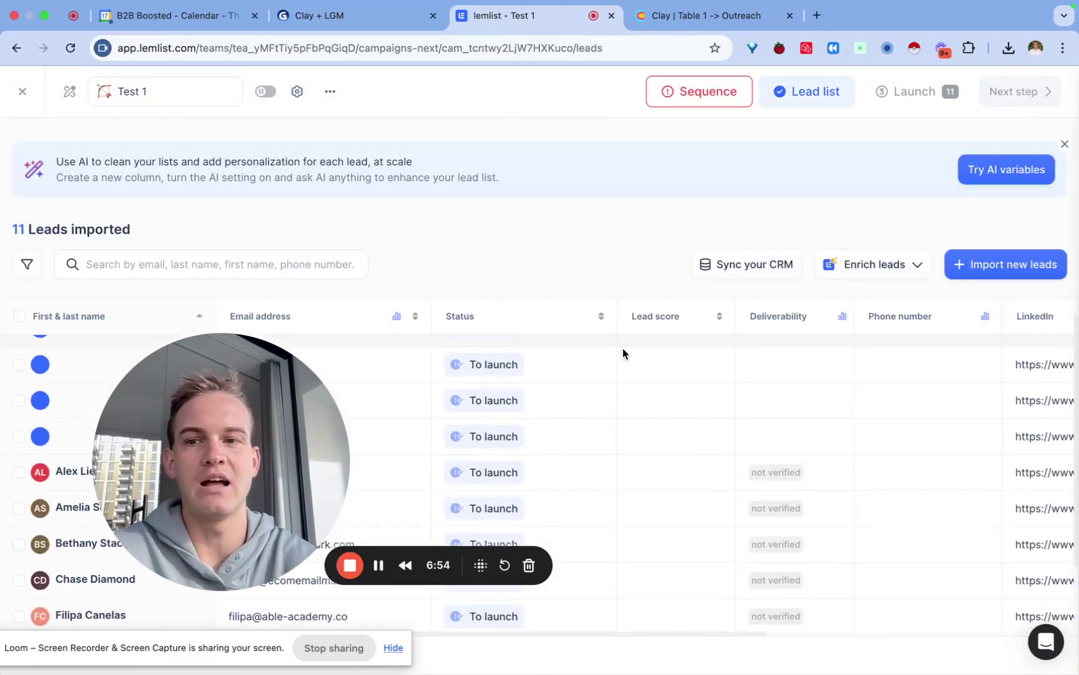
pyautogui.moveTo(267, 466); pyautogui.dragTo(452, 238)
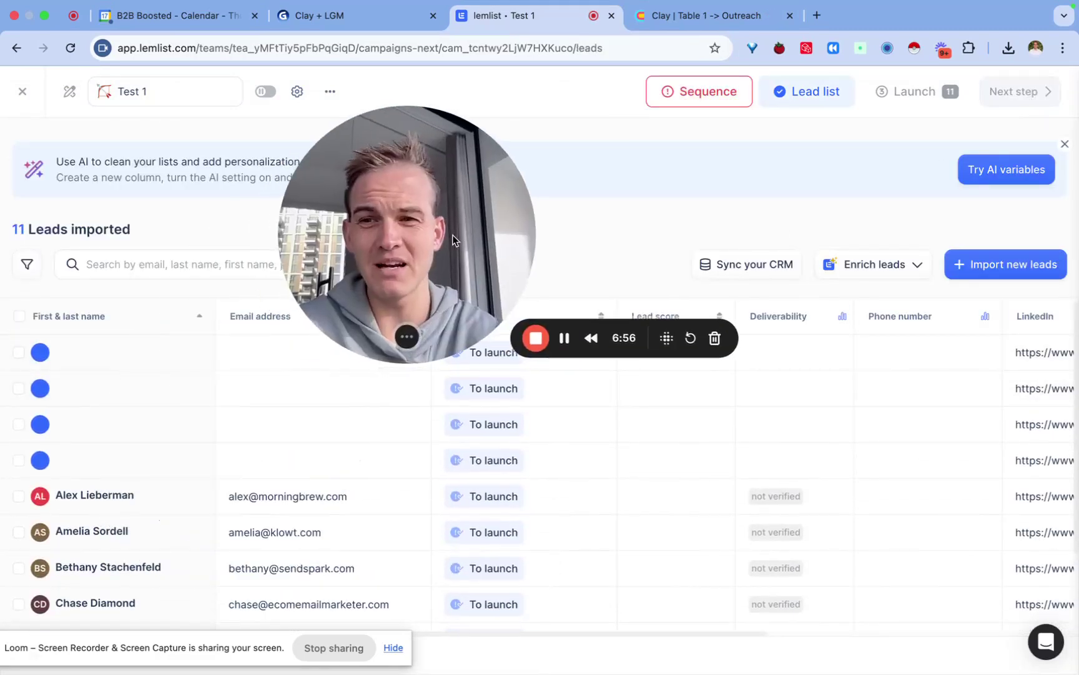
pyautogui.scroll(-3, 162, 535)
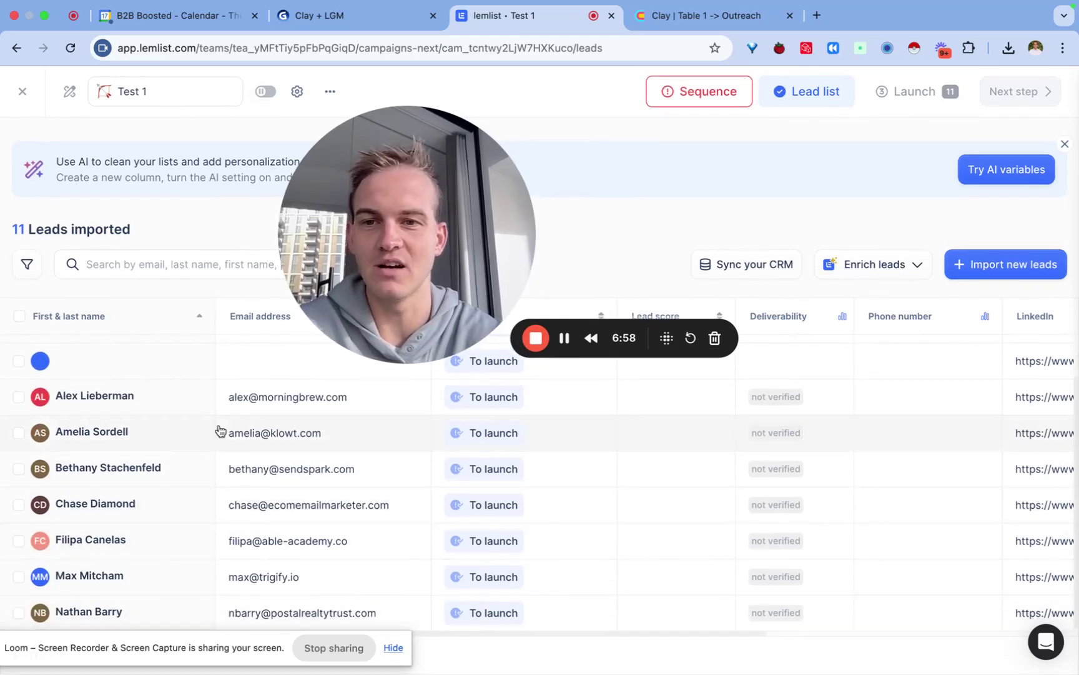
pyautogui.scroll(3, 226, 443)
pyautogui.hscroll(3, 225, 472)
pyautogui.moveTo(378, 326); pyautogui.dragTo(207, 477)
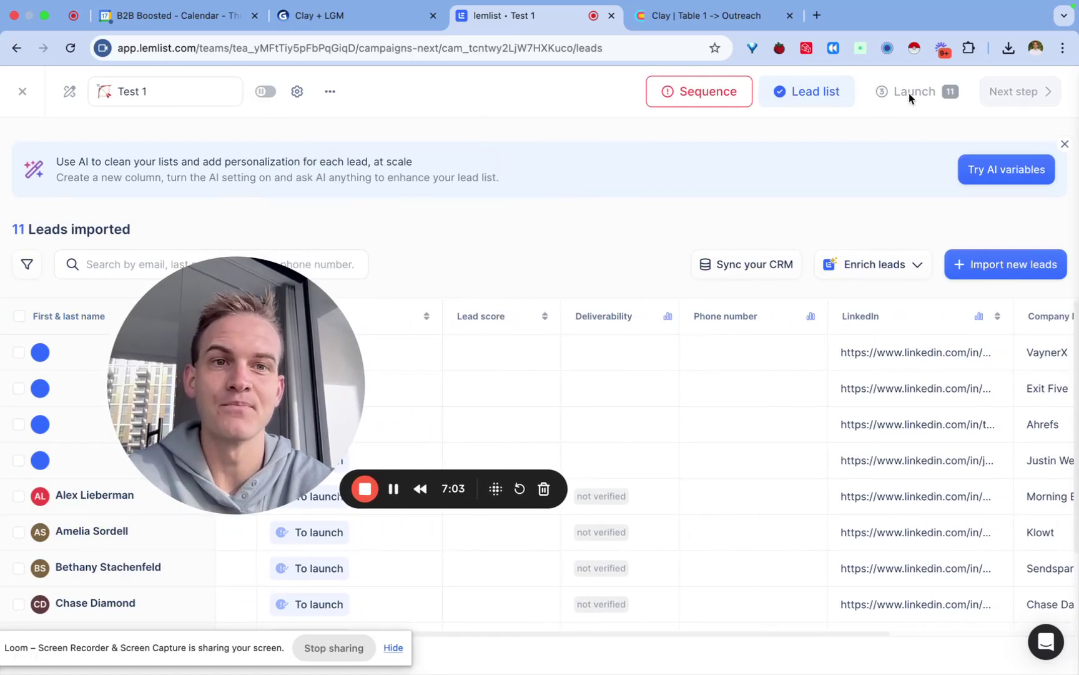
pyautogui.click(1065, 145)
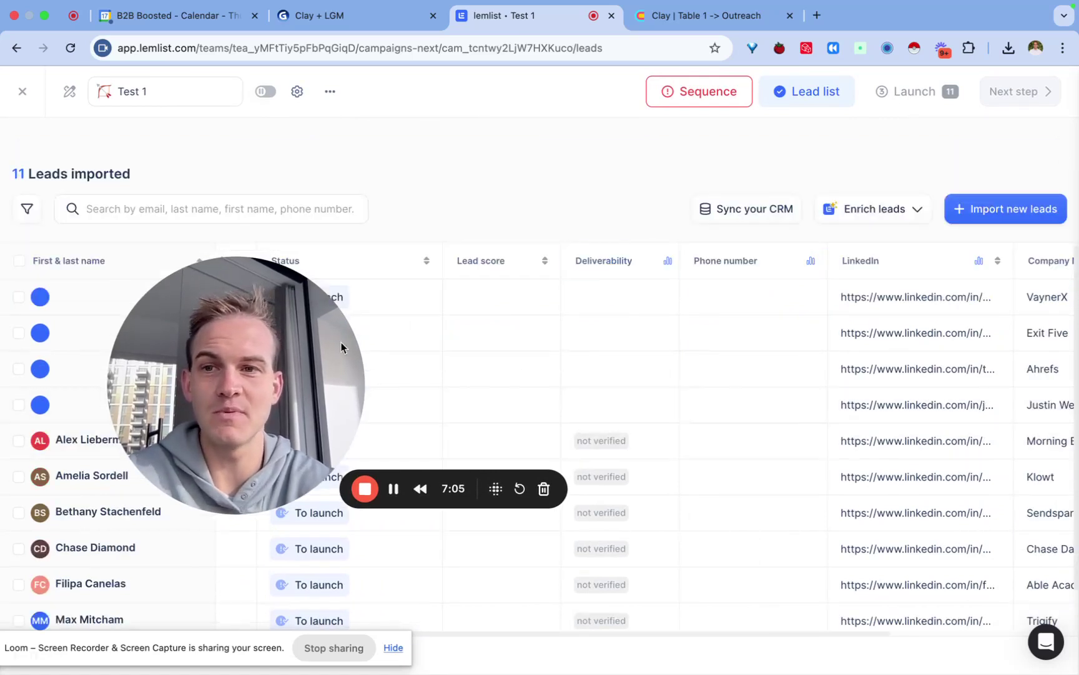
# Step: Check the lead enrichment and additional options, visit Sequence, then return to Lead list
pyautogui.click(841, 210)
pyautogui.click(337, 289)
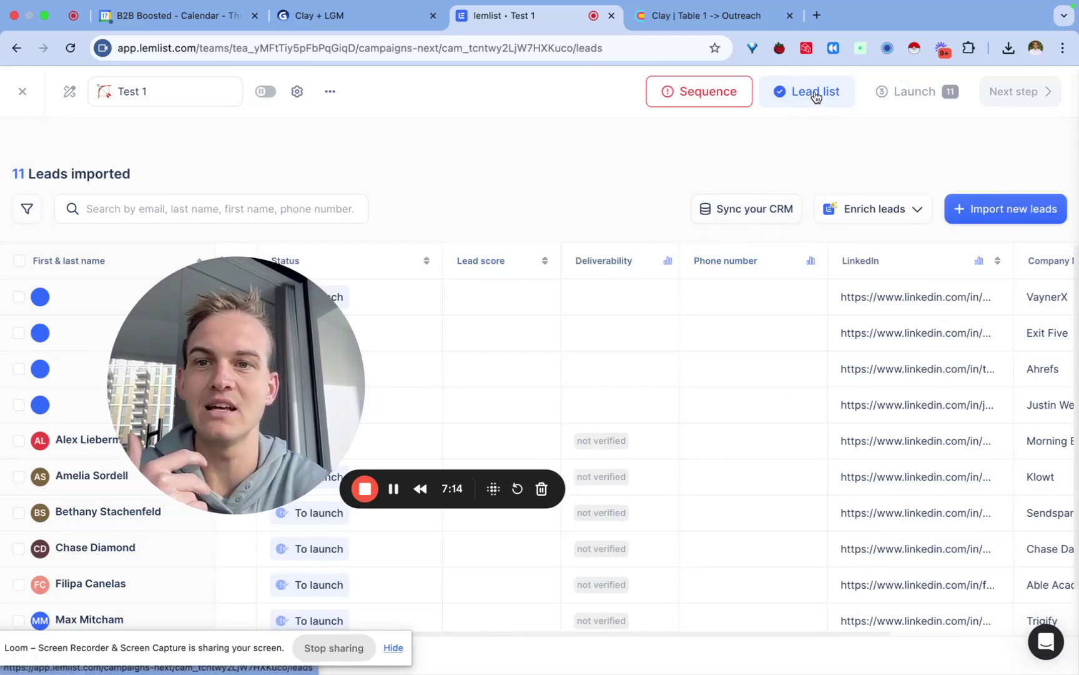
pyautogui.click(330, 92)
pyautogui.moveTo(262, 342); pyautogui.dragTo(184, 344)
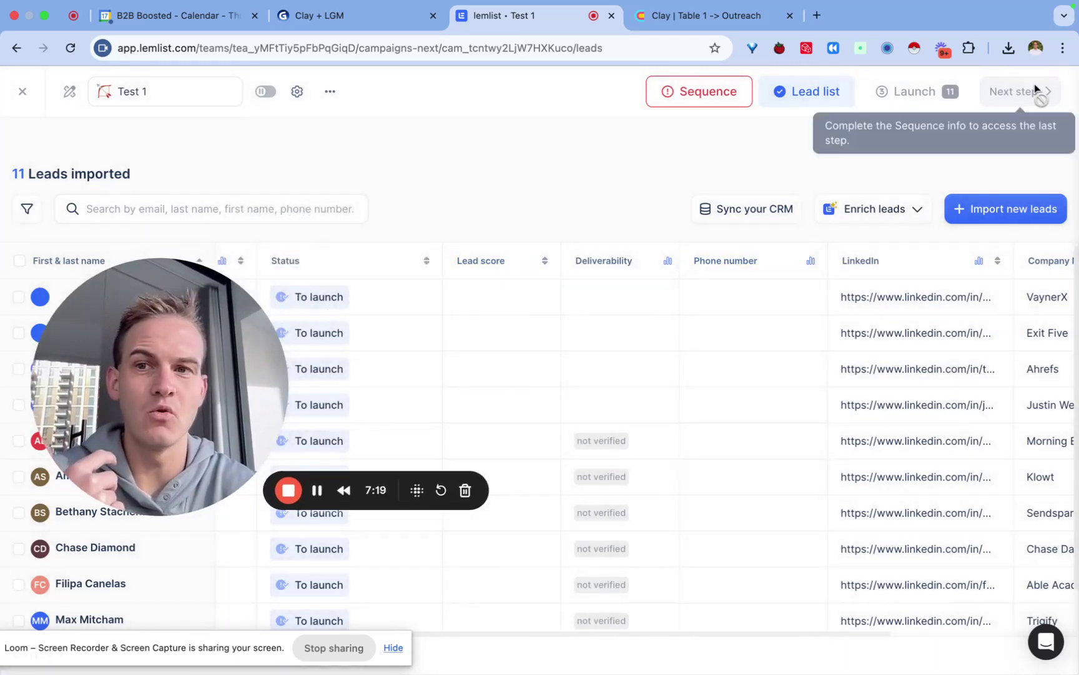
pyautogui.click(929, 99)
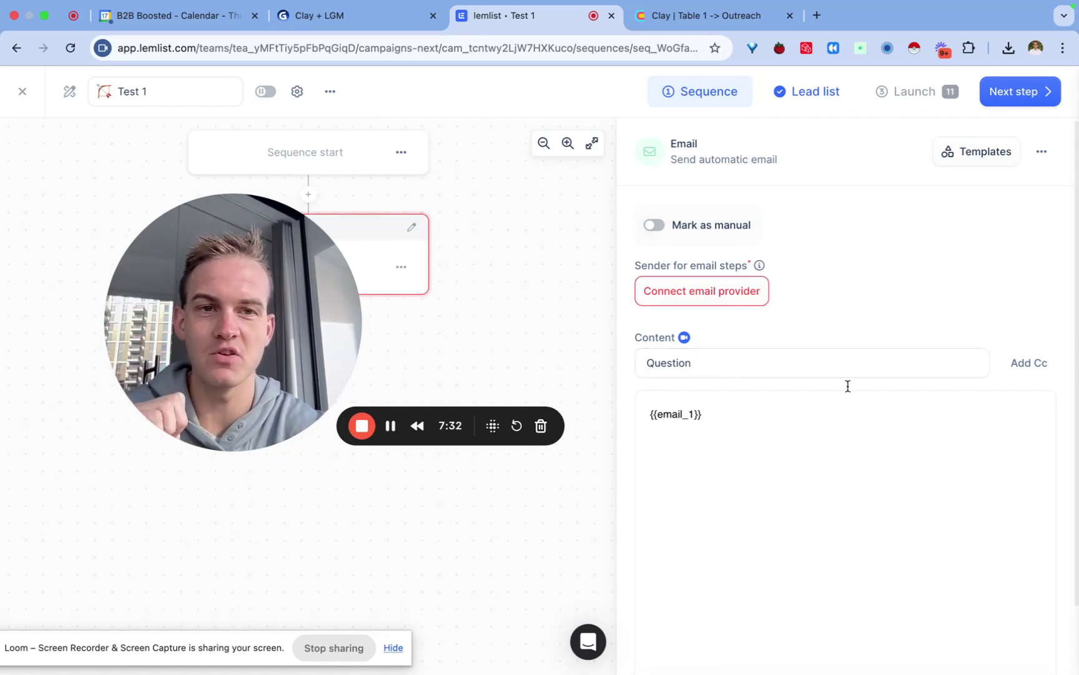
pyautogui.click(816, 91)
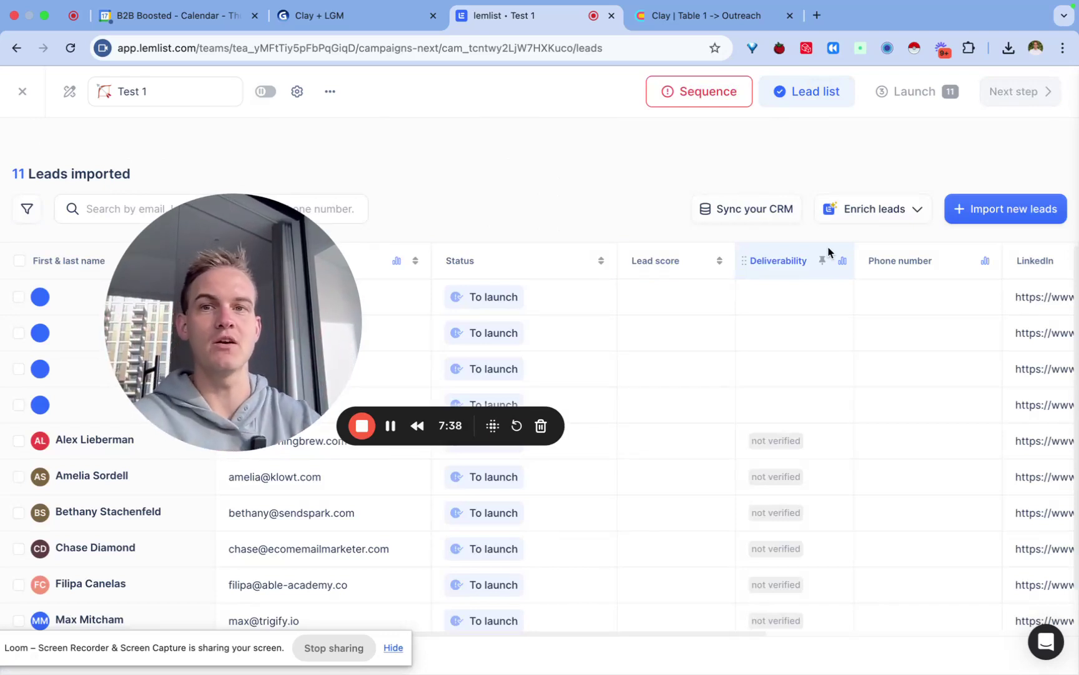
# Step: Review the six-step 'How it works' slide in the Clay + LGM deck, then start a new browser tab
pyautogui.click(381, 19)
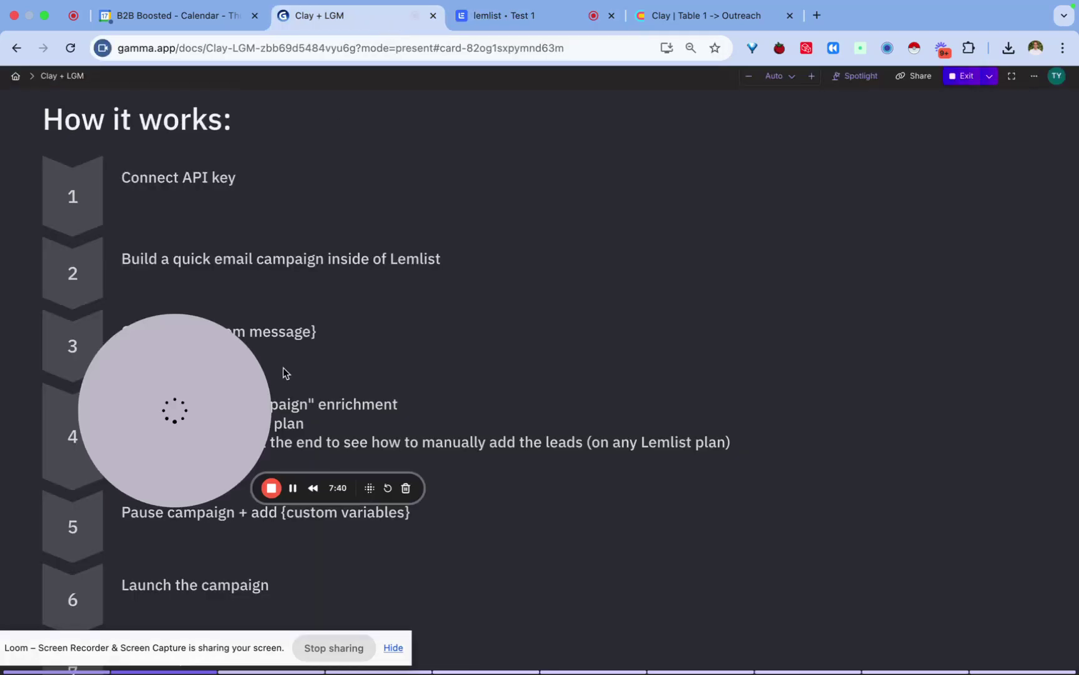
pyautogui.moveTo(273, 336); pyautogui.dragTo(356, 260)
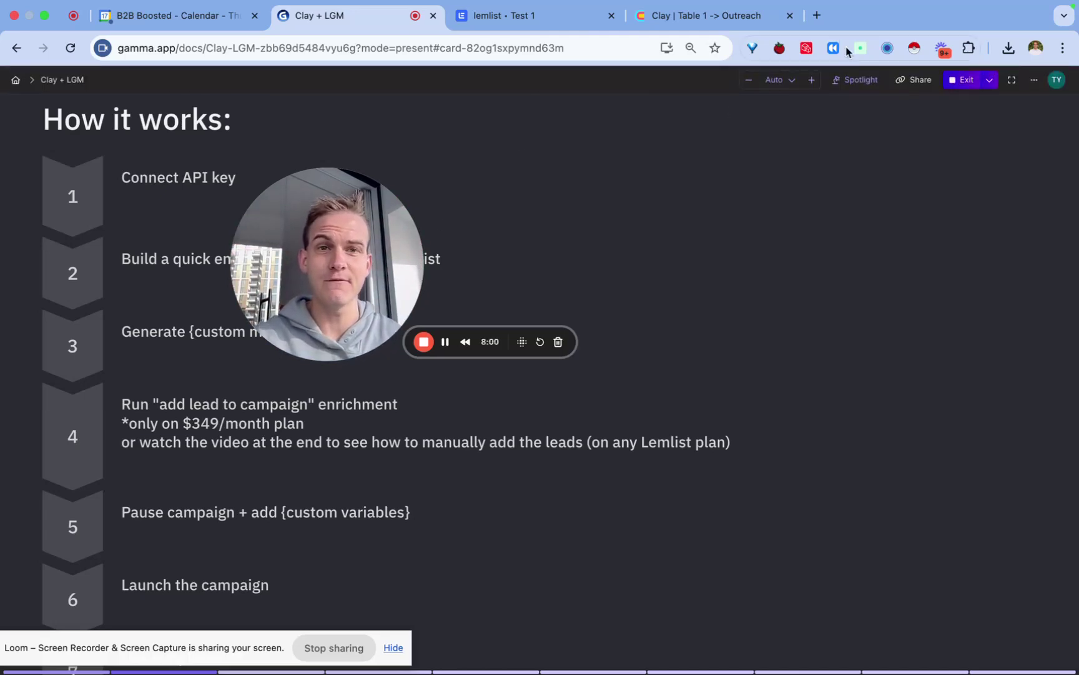
pyautogui.click(817, 15)
# Step: Go to unlockclay.com by typing 'un' and accepting the address suggestion
pyautogui.write('un')
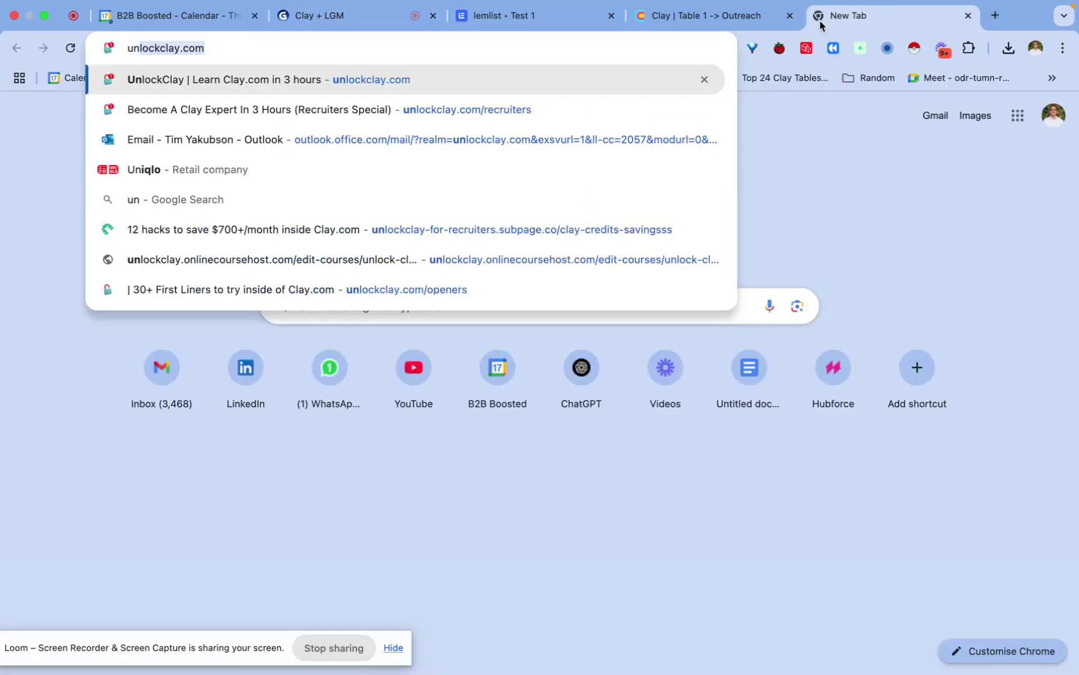
pyautogui.press('Return')
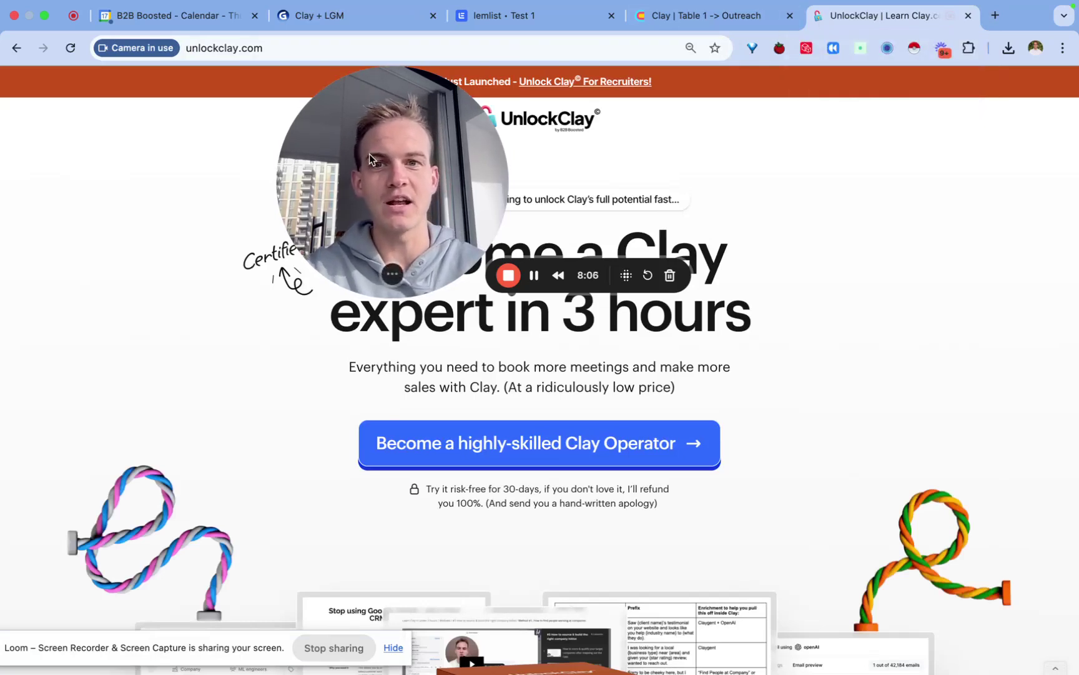
pyautogui.moveTo(369, 153); pyautogui.dragTo(104, 279)
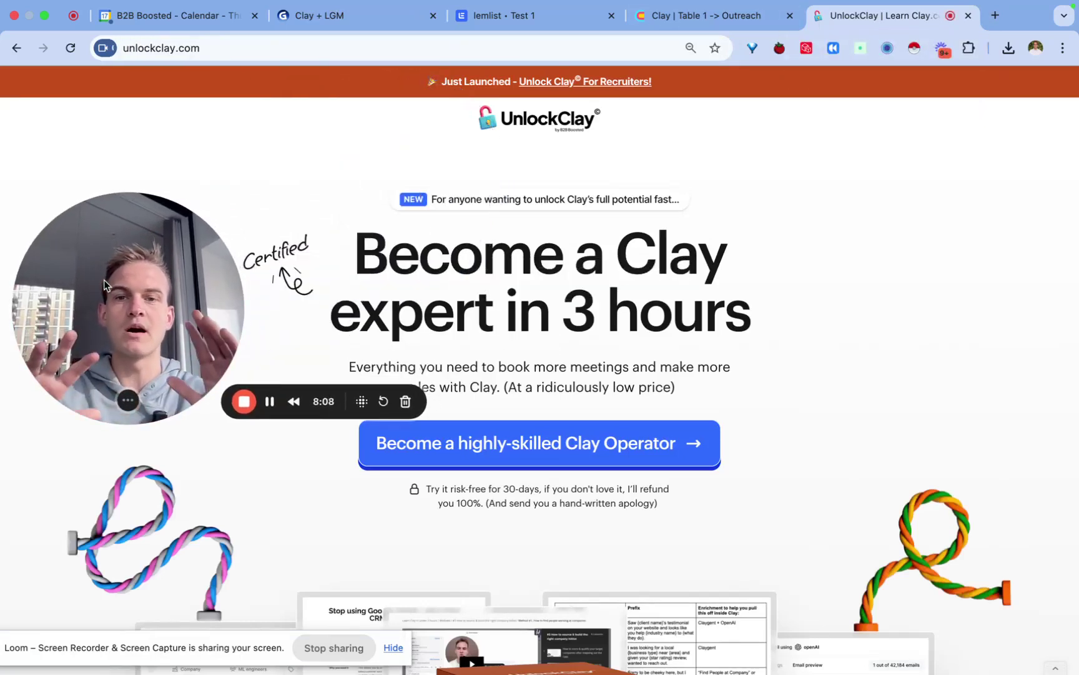